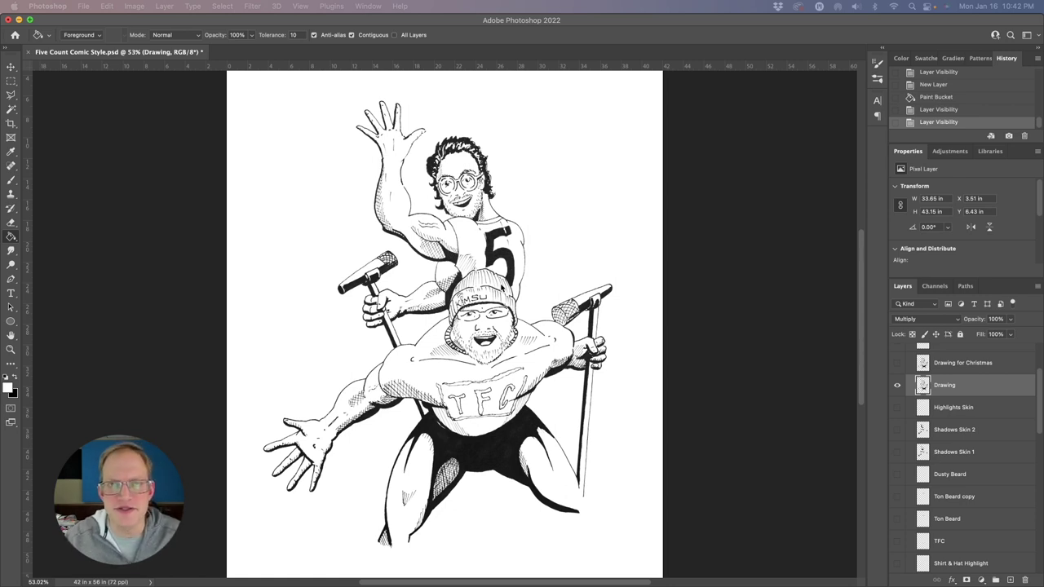
click(134, 5)
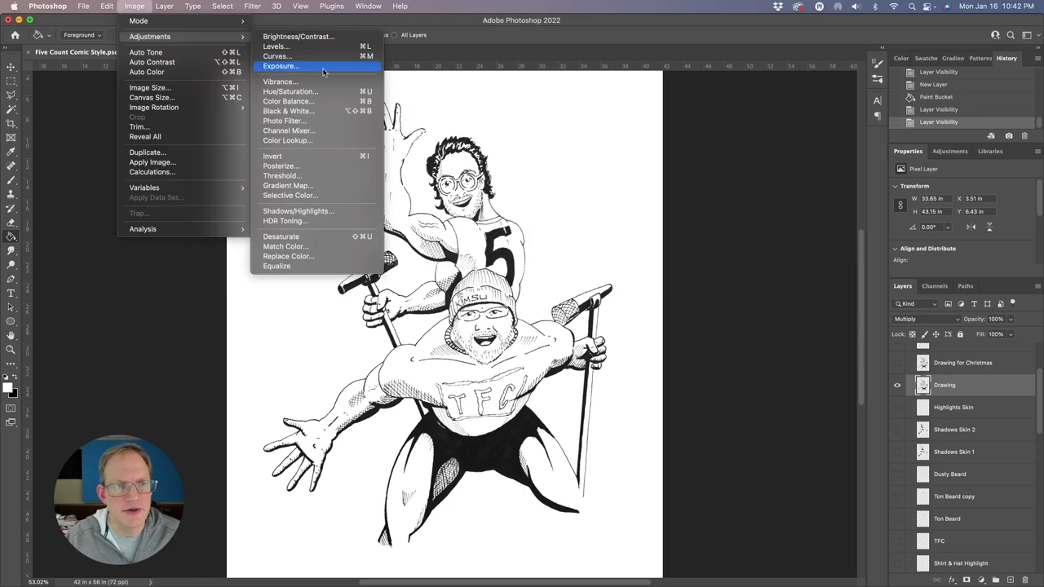
click(323, 35)
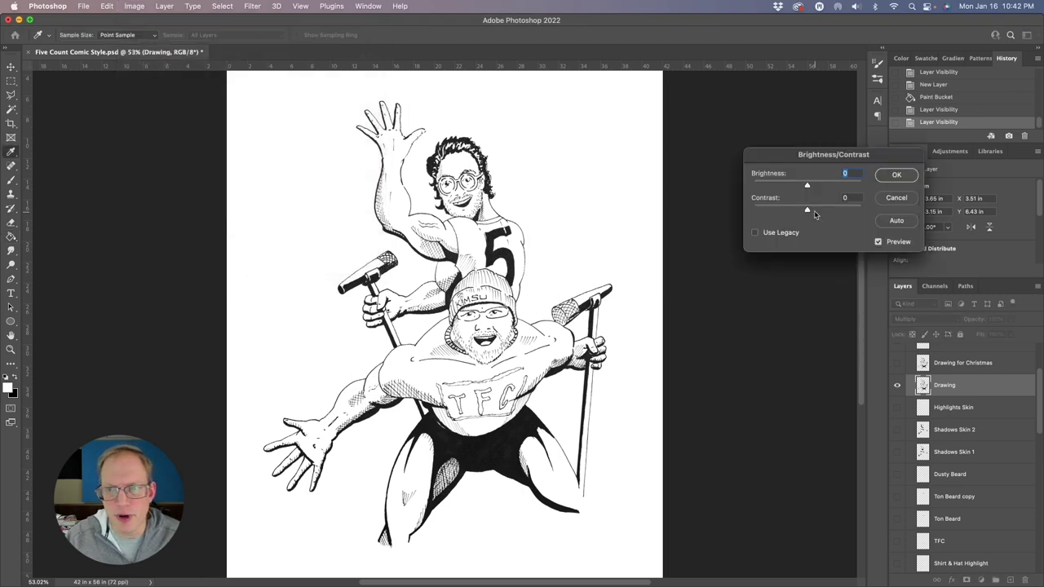
drag(807, 211, 894, 218)
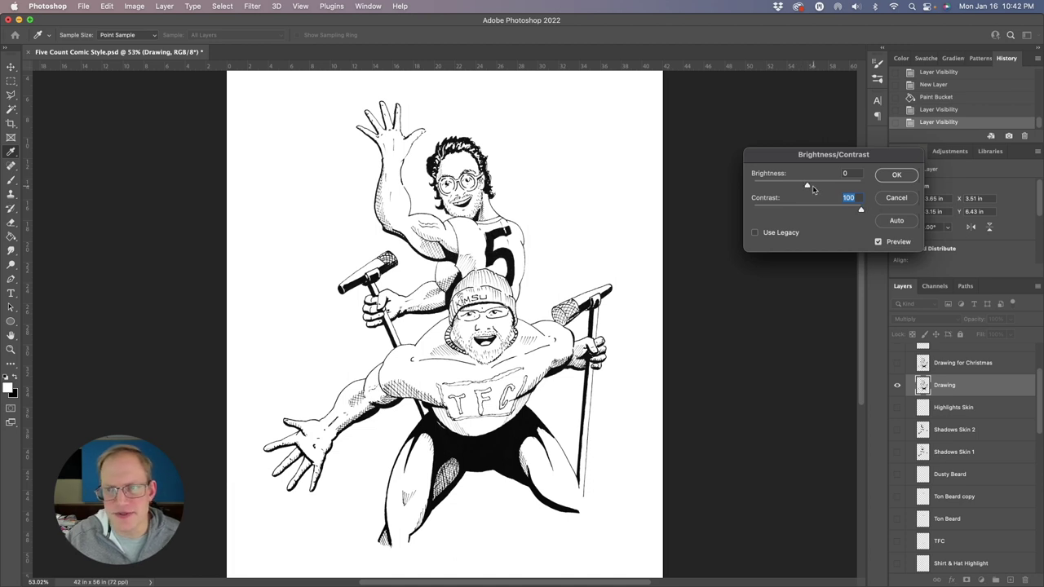
drag(809, 188, 816, 187)
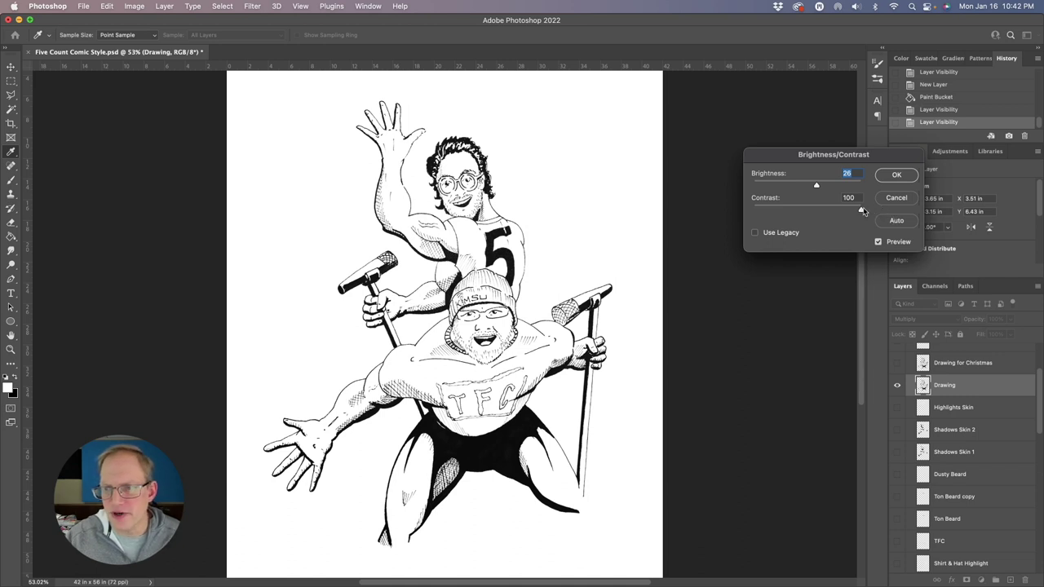
click(894, 197)
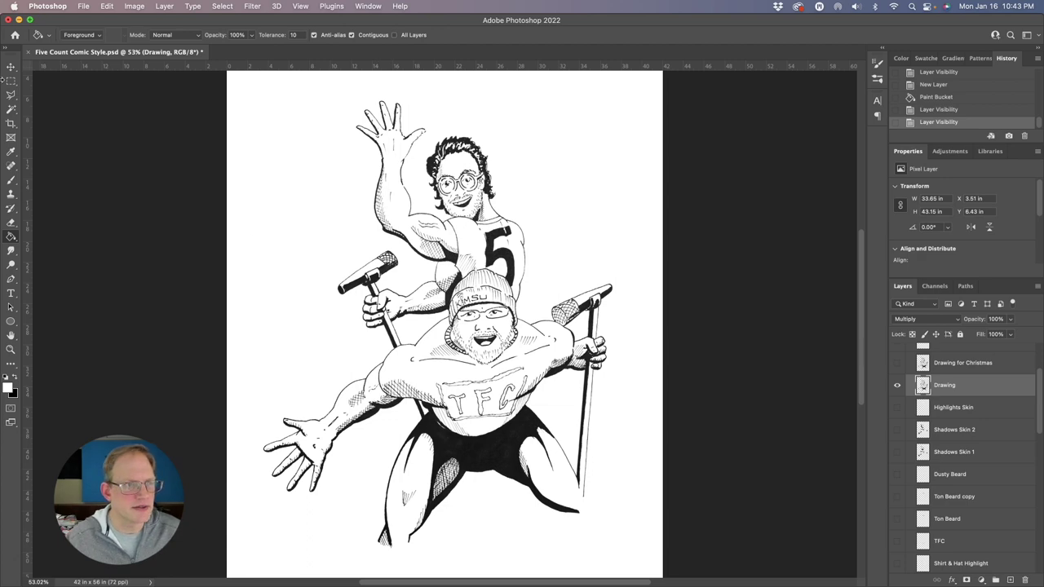
- Magic Wand the white background, then use Select > Similar to add all matching white areas
click(11, 108)
click(357, 210)
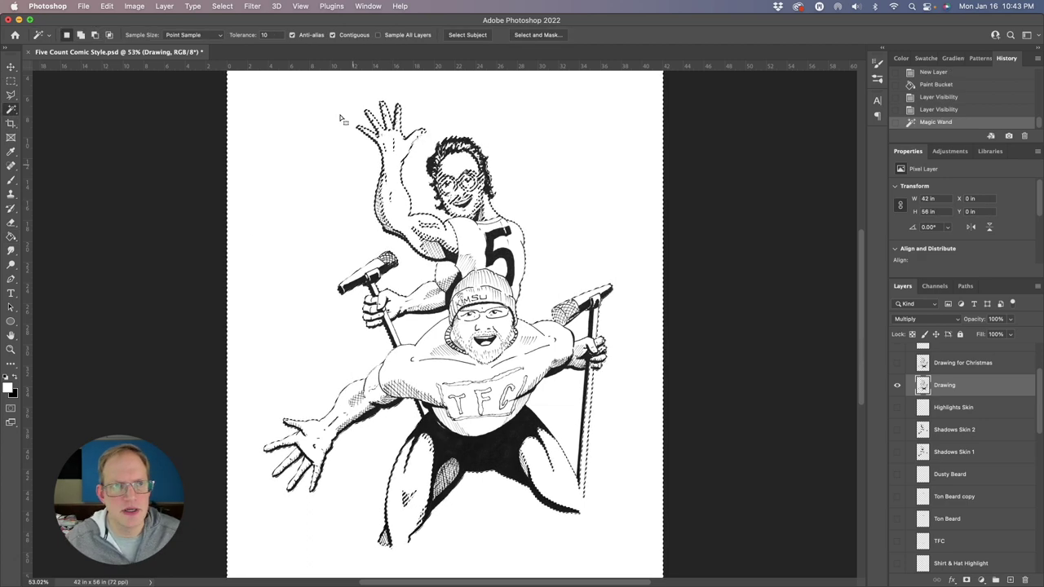
click(221, 6)
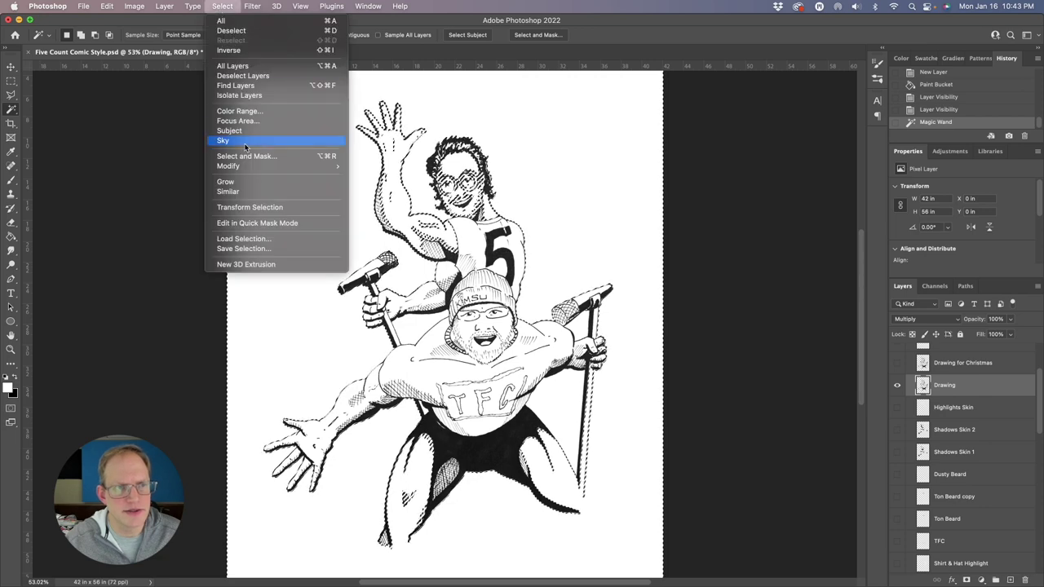
click(228, 192)
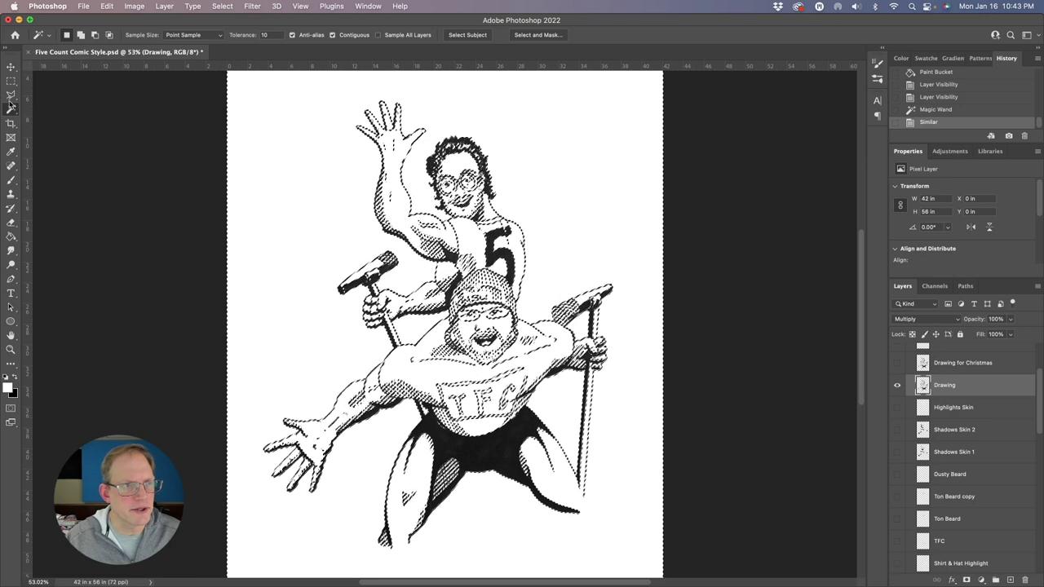
- Deselect the white areas and switch to the Lasso tool
key(super+d)
key(l)
click(897, 385)
- Toggle the Drawing layer's visibility off and on to check beneath it
click(897, 384)
click(896, 385)
click(896, 385)
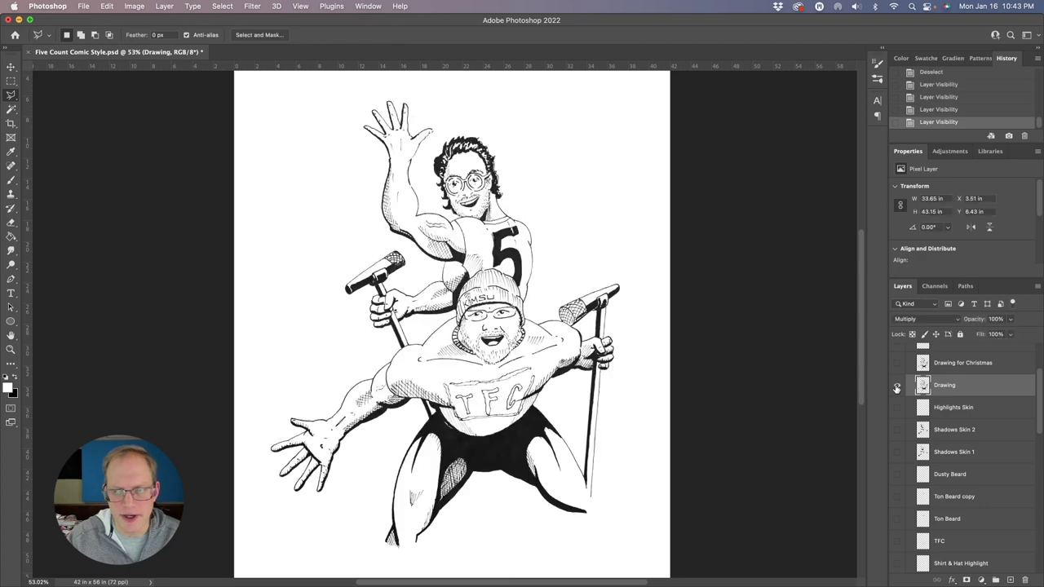
- Make Layer 14 active and toggle its white backdrop off and back on
scroll(938, 457, down, 10)
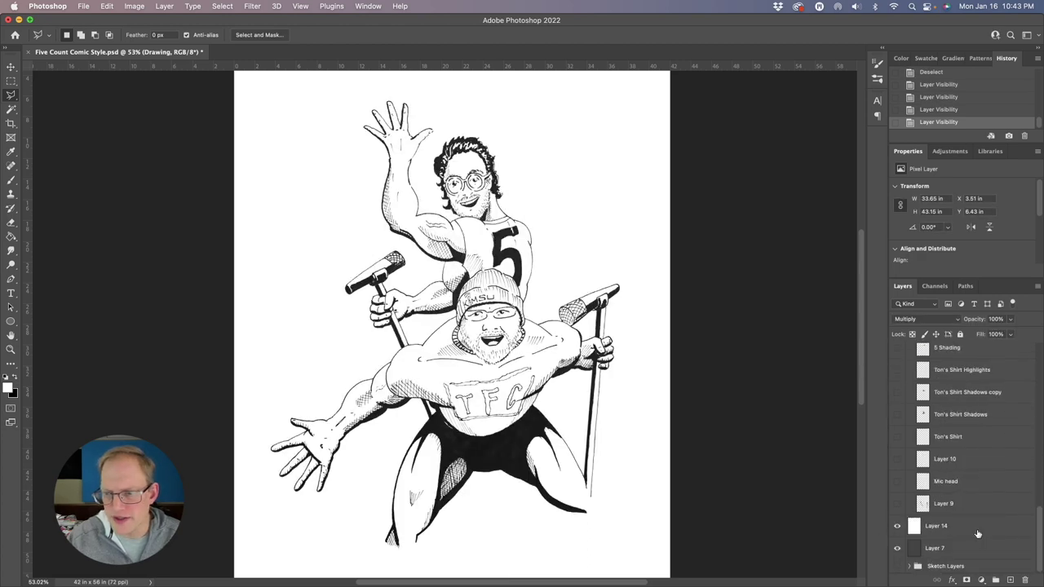
click(976, 532)
click(897, 526)
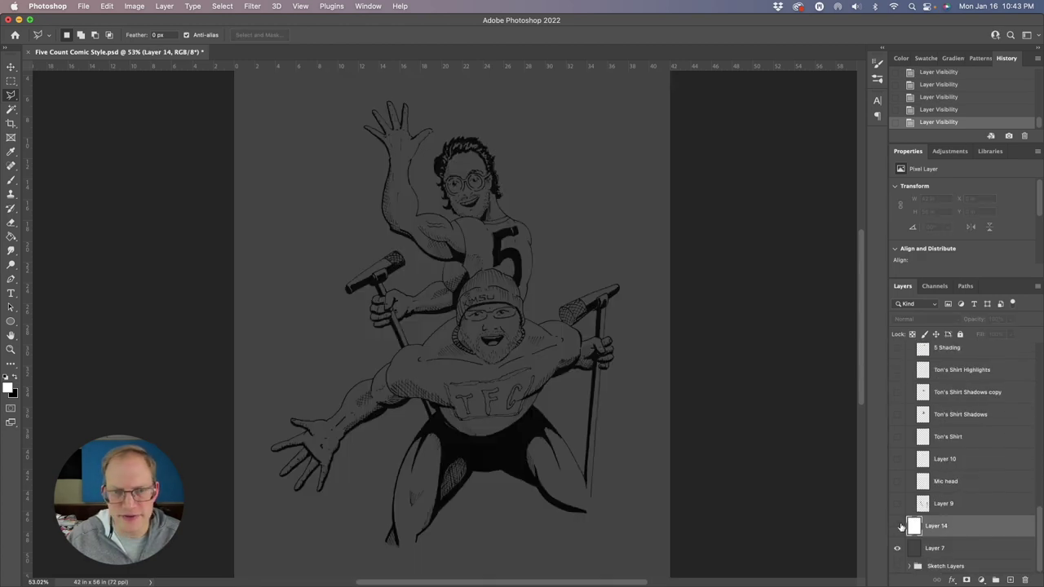
click(897, 526)
click(898, 526)
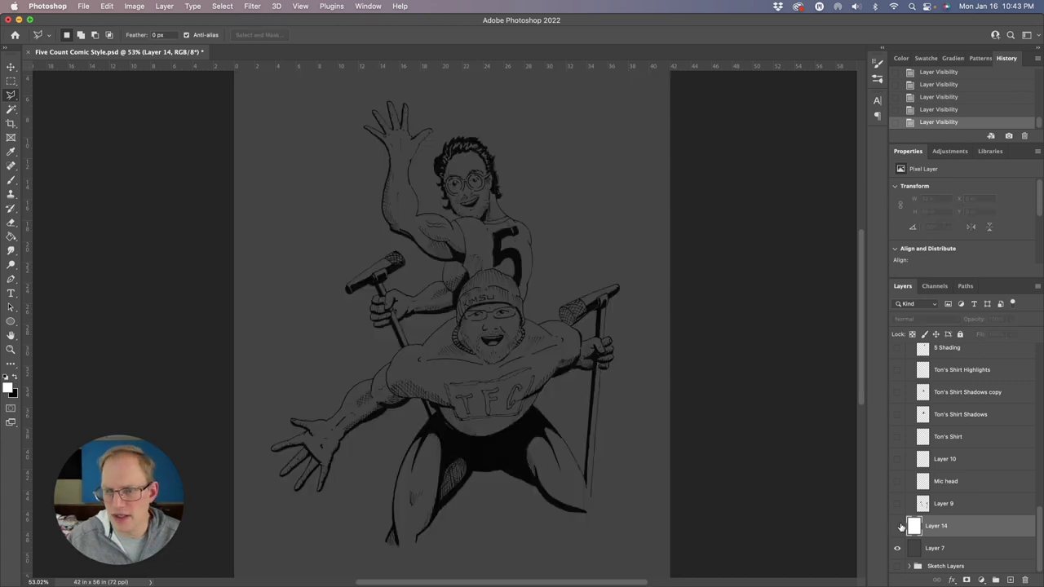
click(897, 526)
- Zoom in on the hosts' faces
scroll(1002, 461, up, 5)
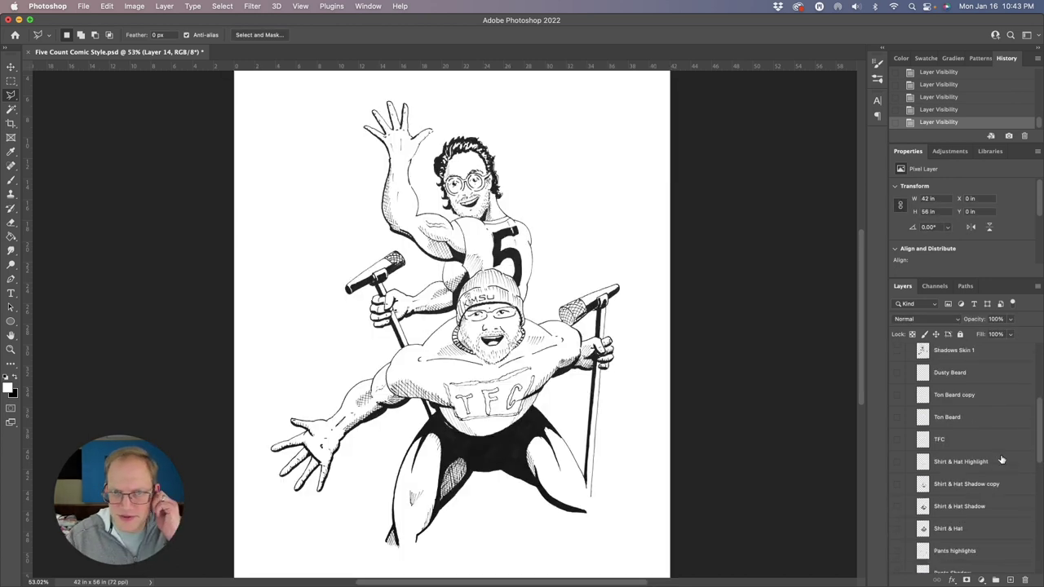
scroll(927, 462, up, 5)
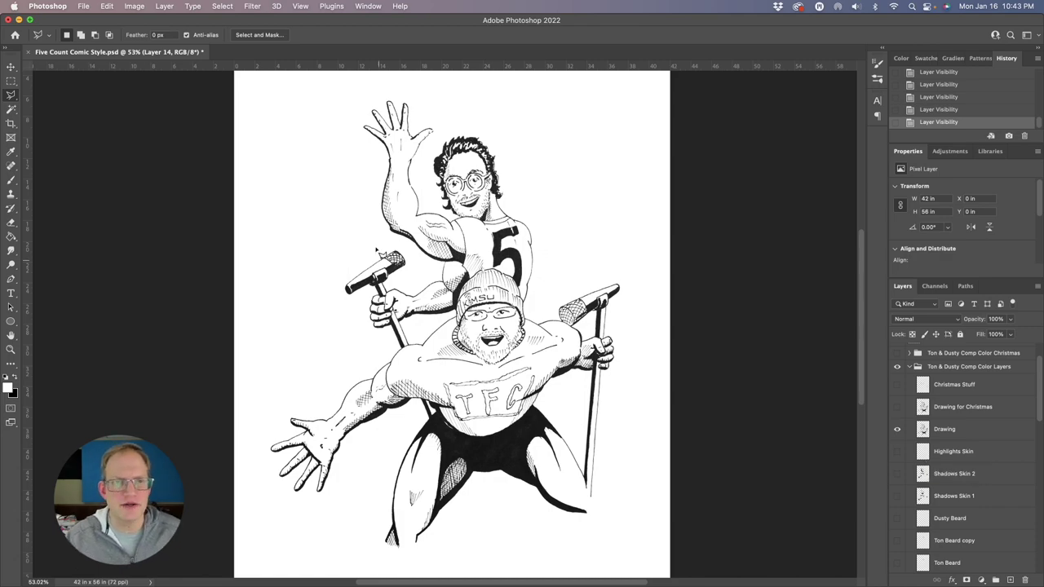
scroll(441, 326, up, 5)
scroll(453, 176, up, 1)
scroll(454, 176, up, 5)
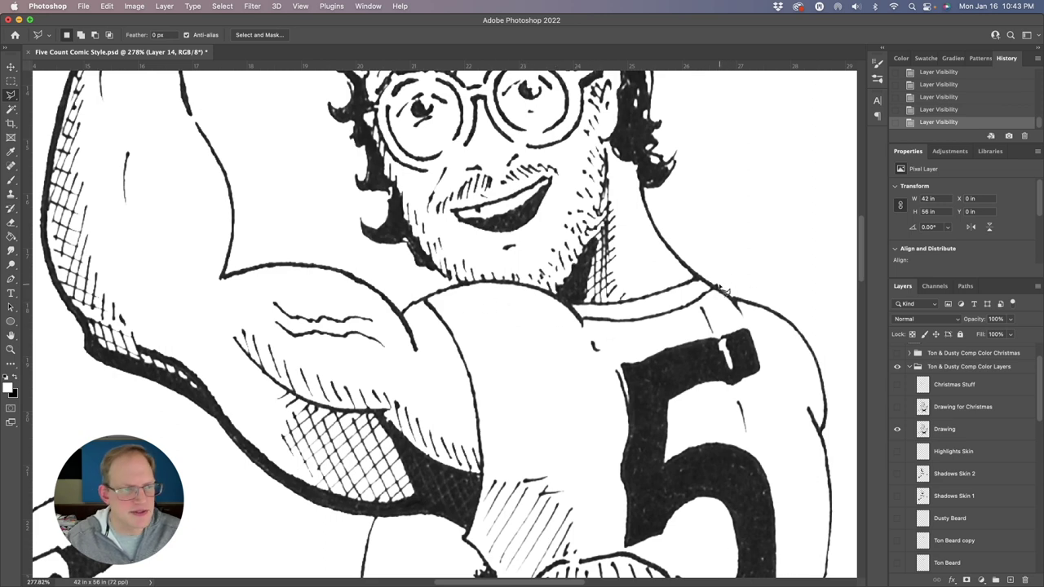
- Undo an accidental erase on Layer 14, then erase the collar's stray mark on the Drawing layer
key(e)
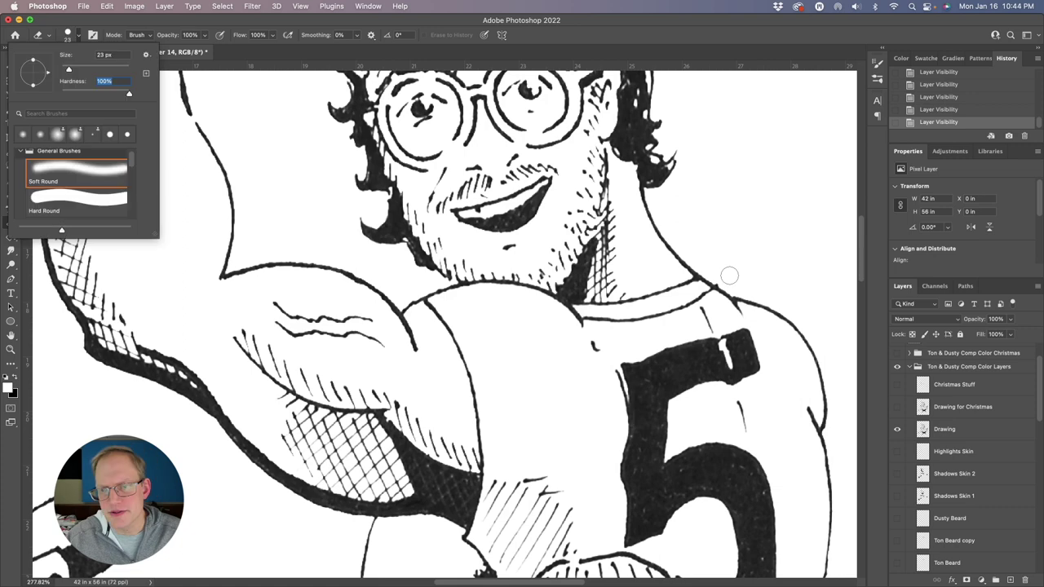
click(720, 279)
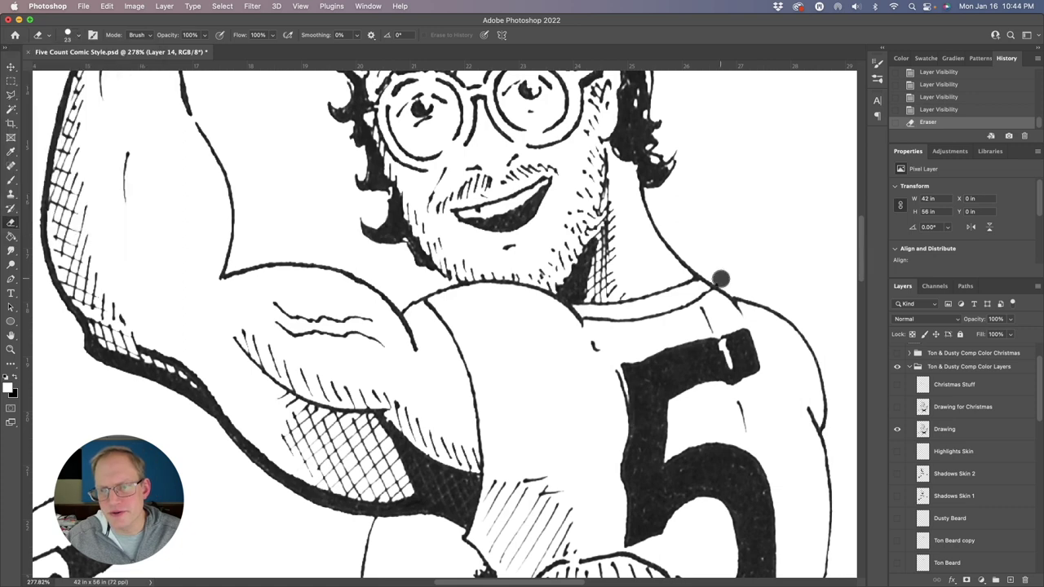
key(super+z)
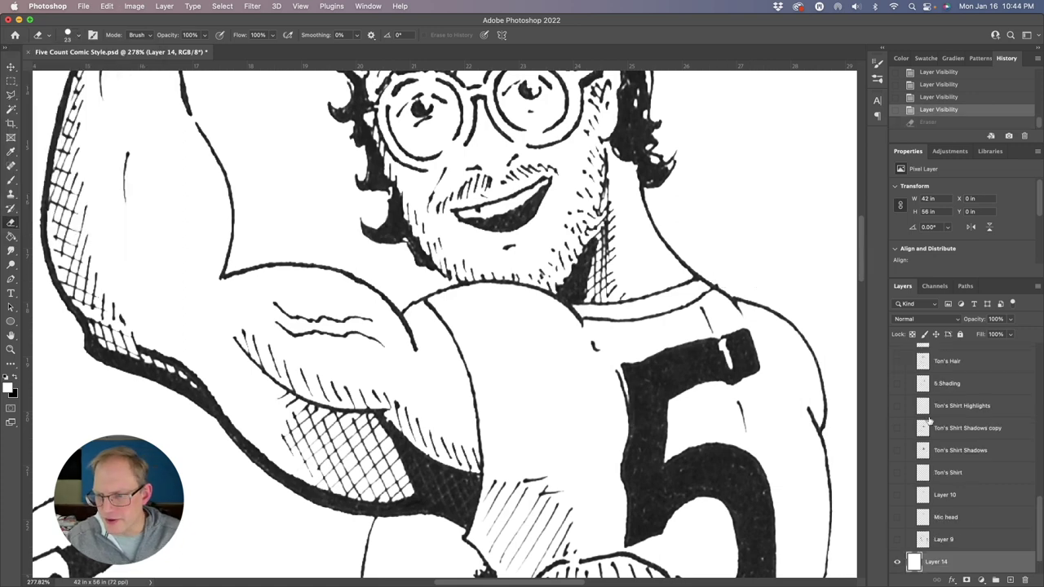
scroll(925, 420, down, 3)
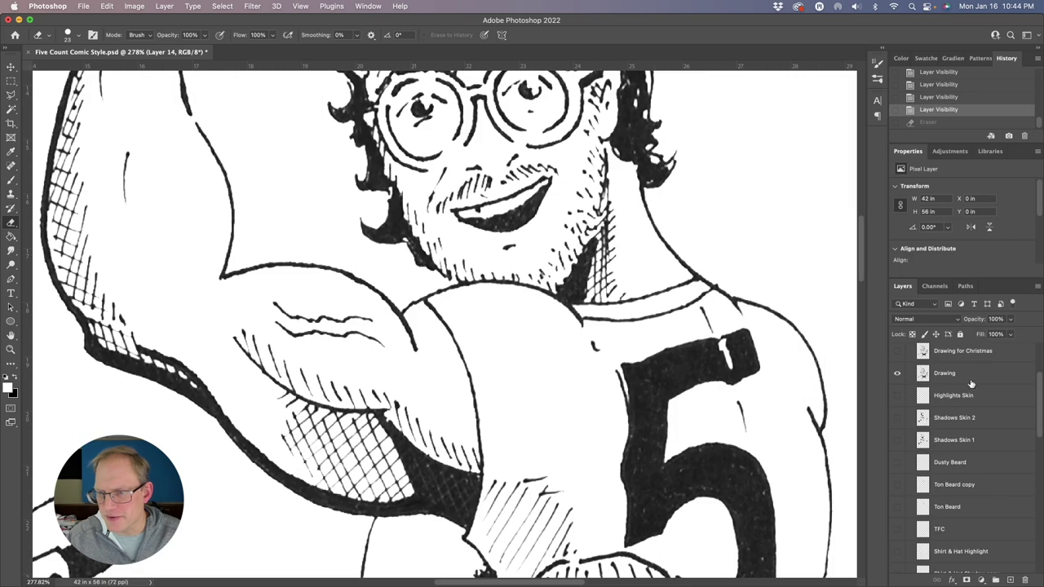
click(970, 383)
click(724, 280)
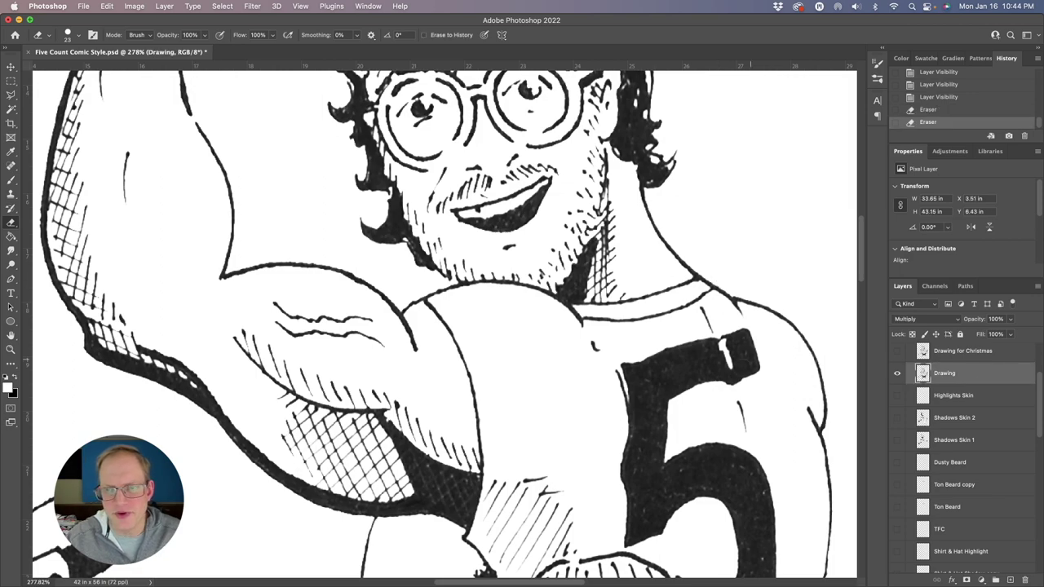
- Check the drawing and create a new empty Layer 15 above Layer 14
scroll(742, 384, down, 5)
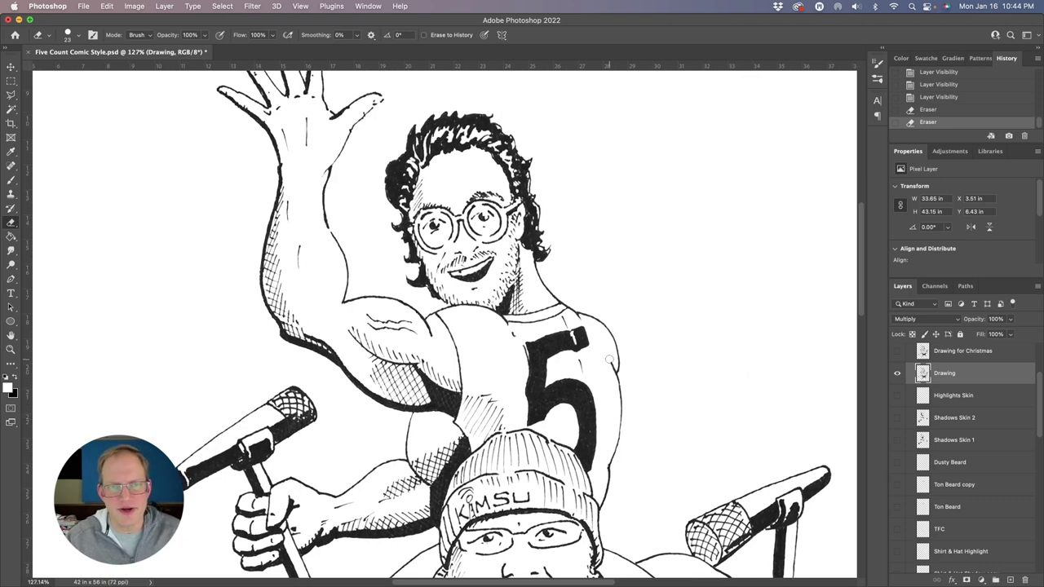
scroll(609, 359, down, 5)
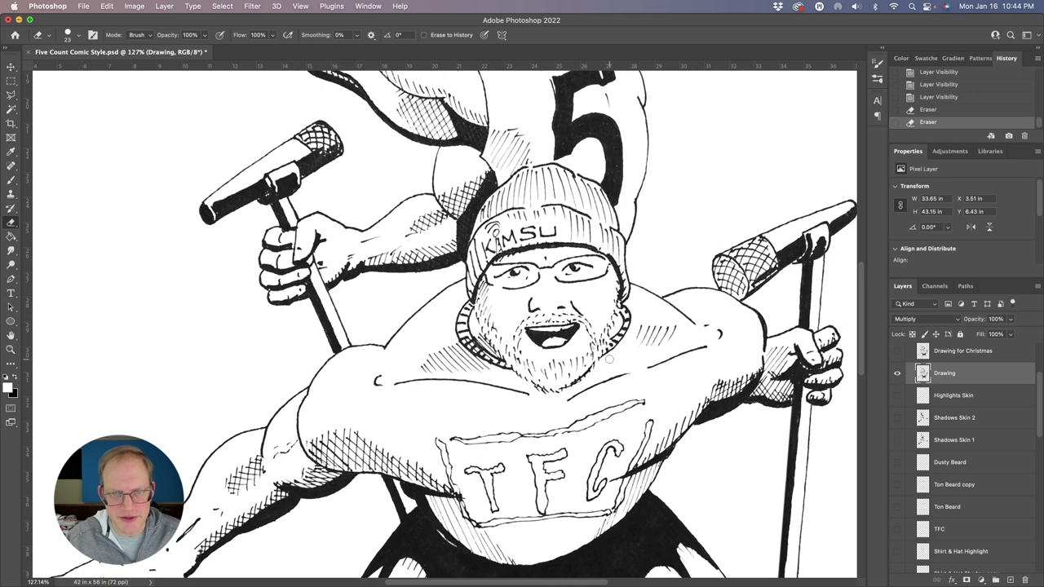
scroll(609, 359, down, 5)
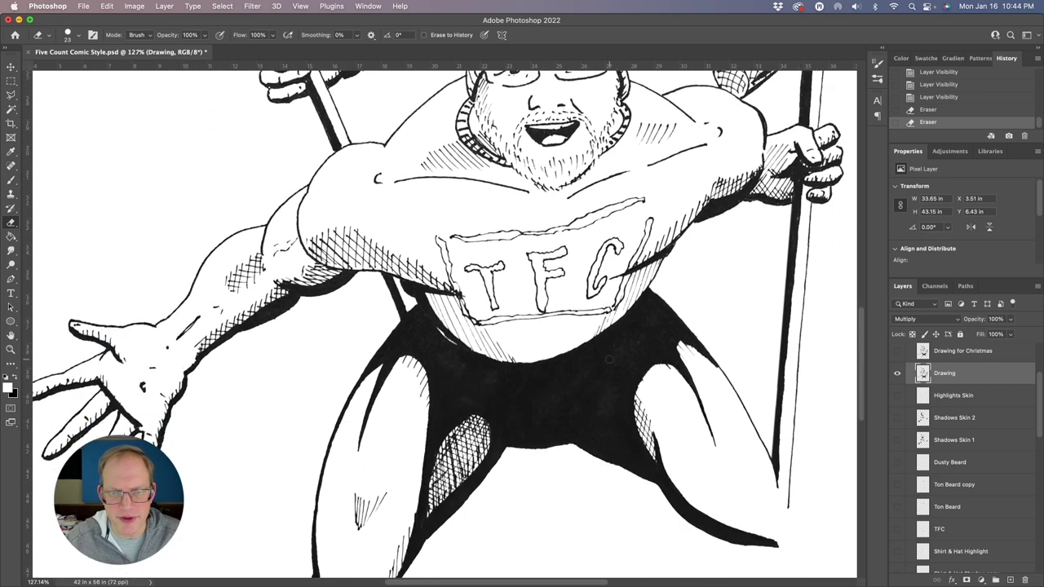
scroll(609, 358, up, 2)
scroll(609, 359, up, 3)
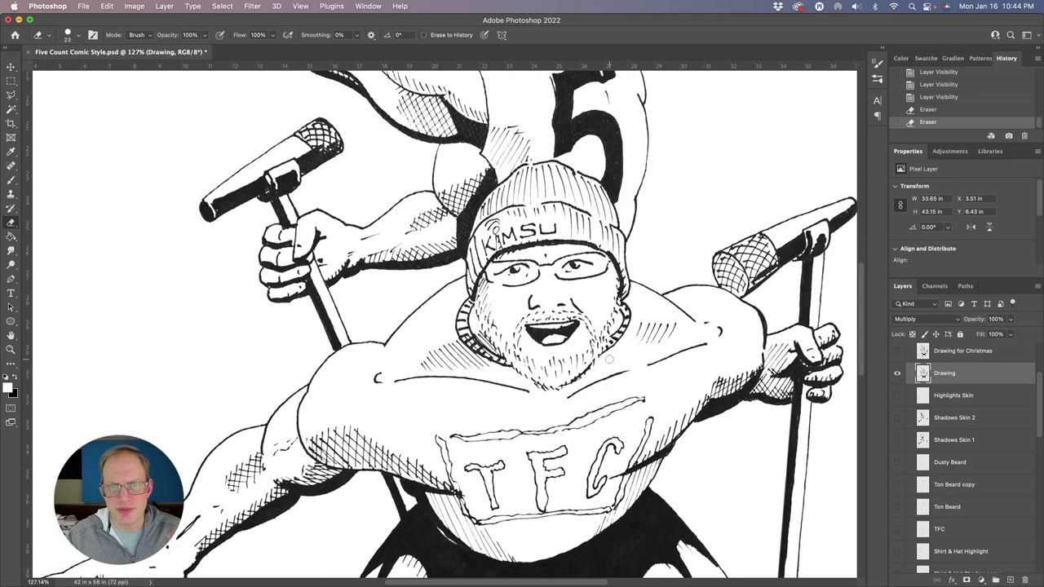
scroll(609, 359, up, 1)
scroll(1000, 456, down, 5)
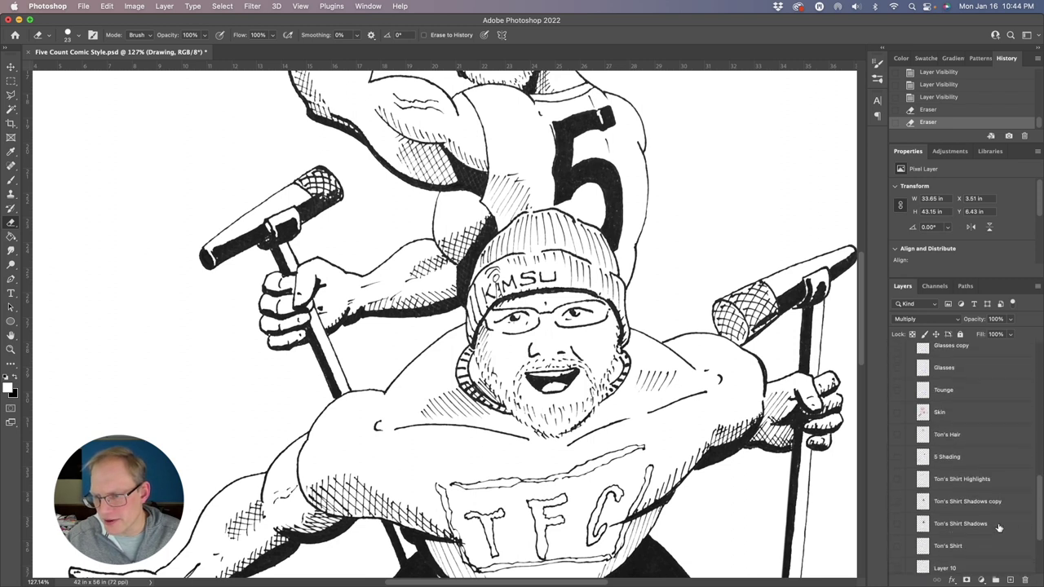
key(super+shift+alt+n)
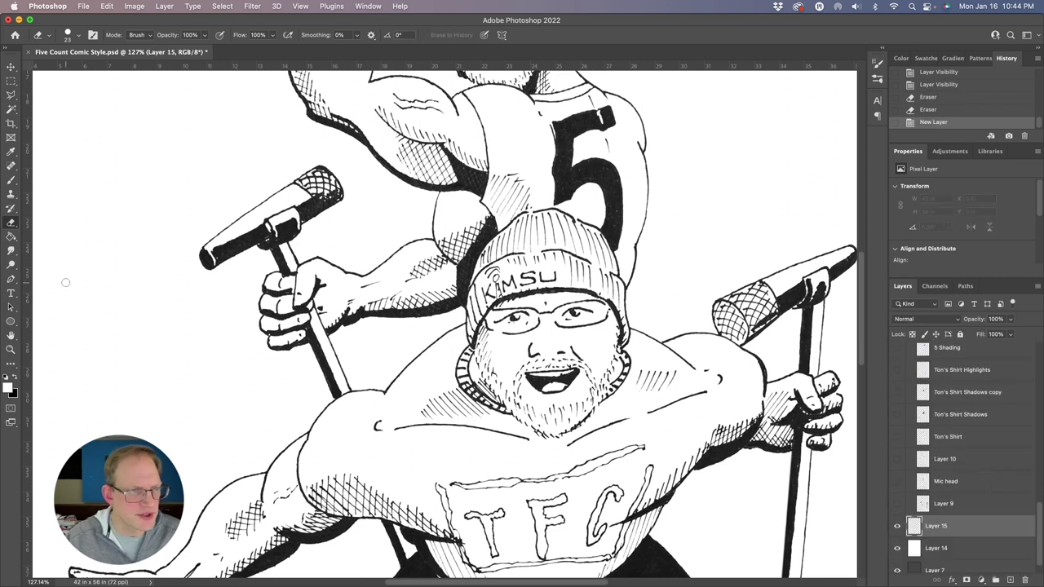
- With the Polygonal Lasso, place the first point at the jersey's left edge
key(l)
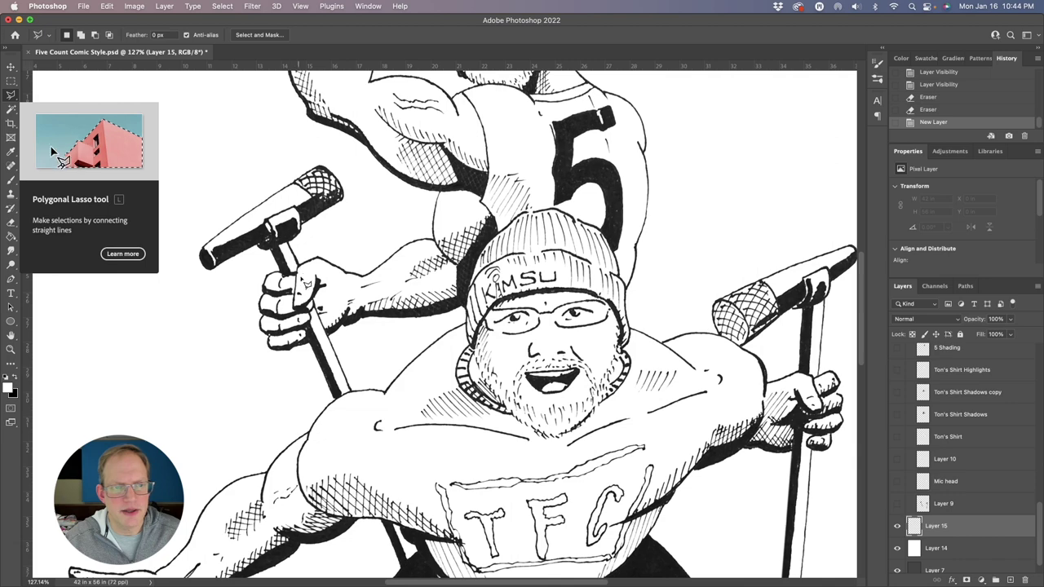
scroll(397, 356, up, 5)
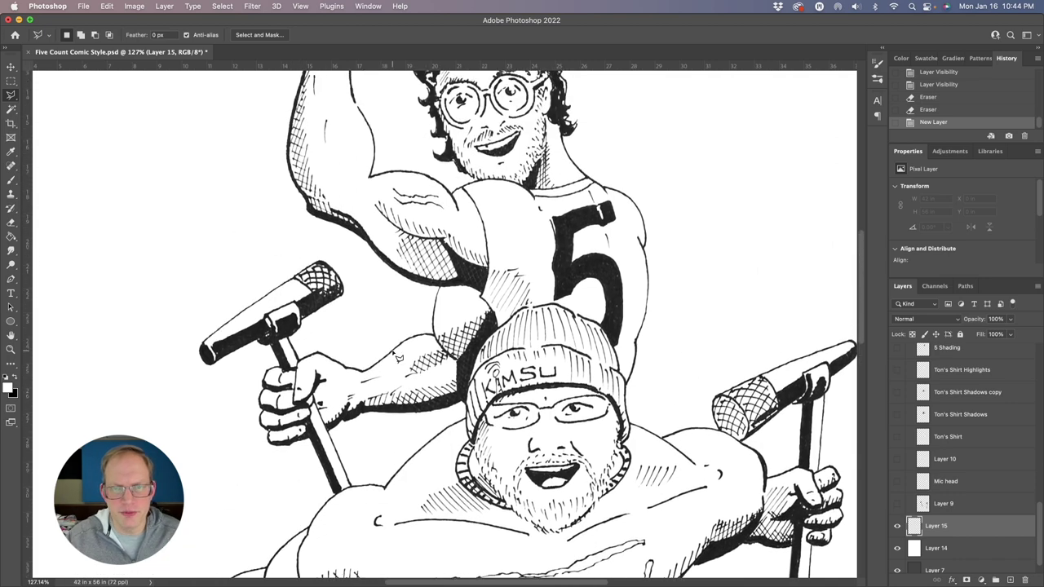
scroll(397, 356, up, 5)
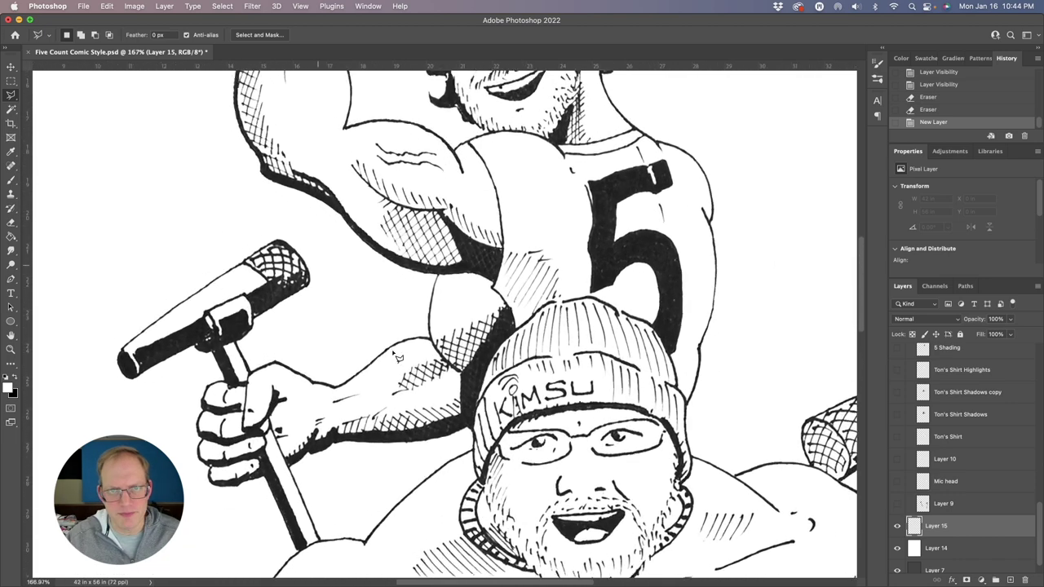
scroll(388, 277, up, 4)
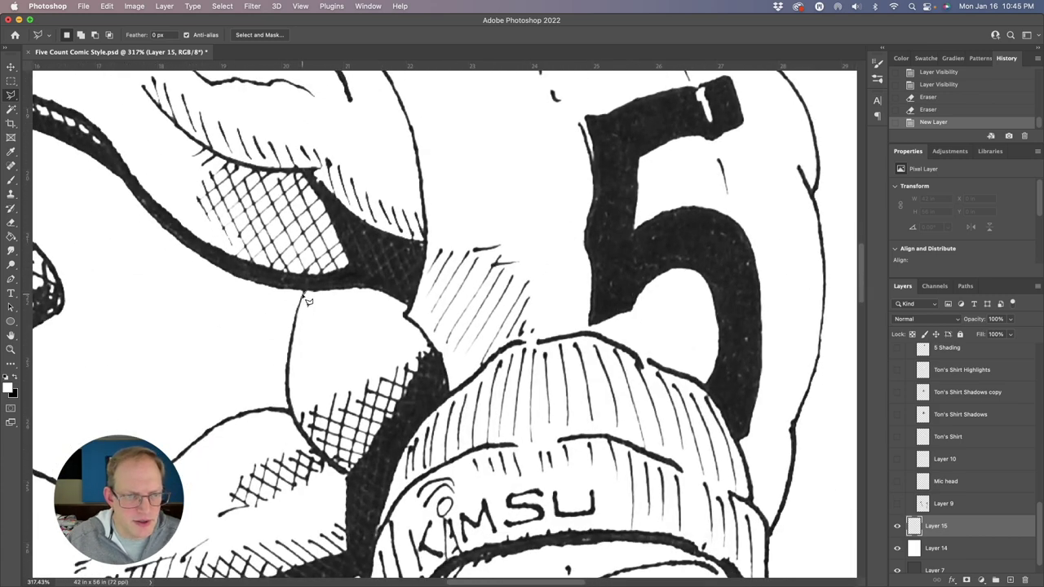
click(305, 294)
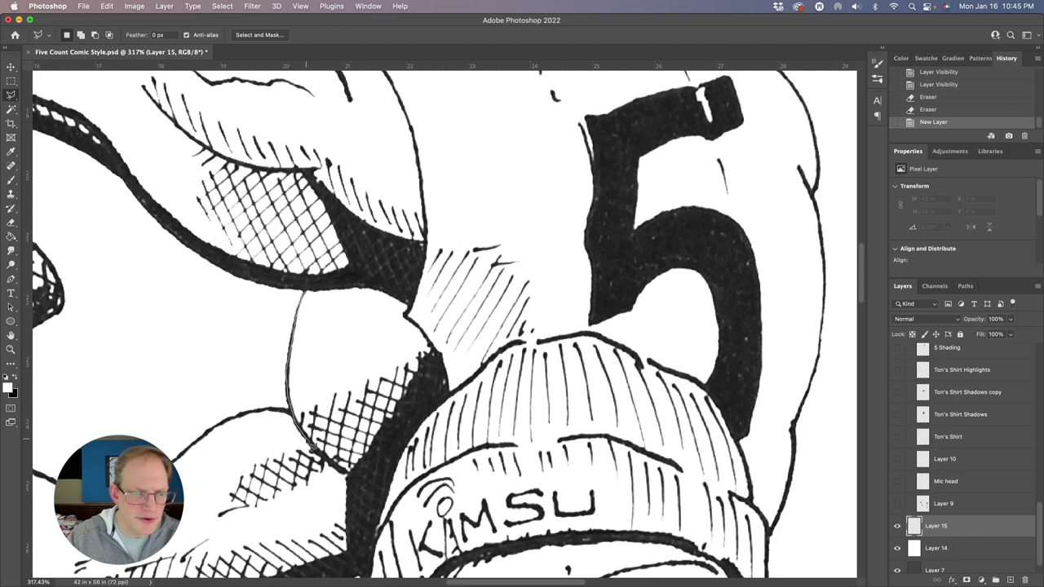
- Trace lasso points down the jersey's left edge to the beanie's lower left
drag(338, 470, 371, 491)
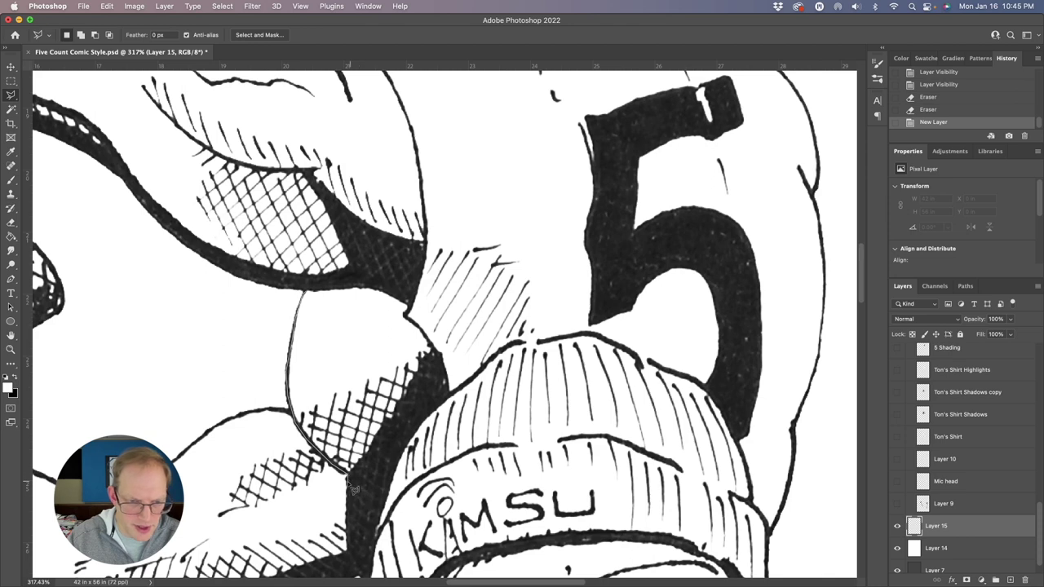
click(347, 477)
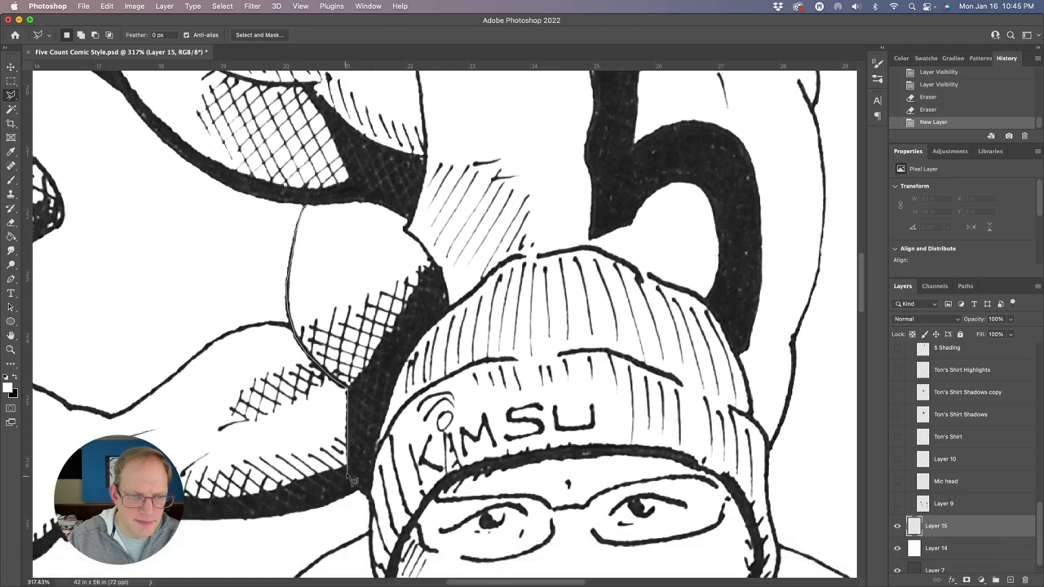
click(350, 473)
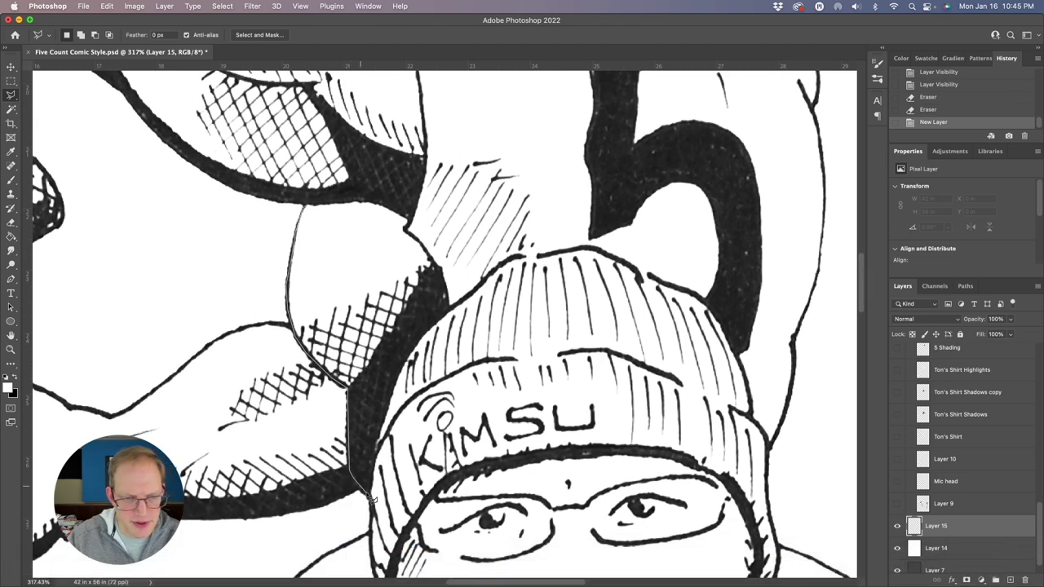
click(370, 498)
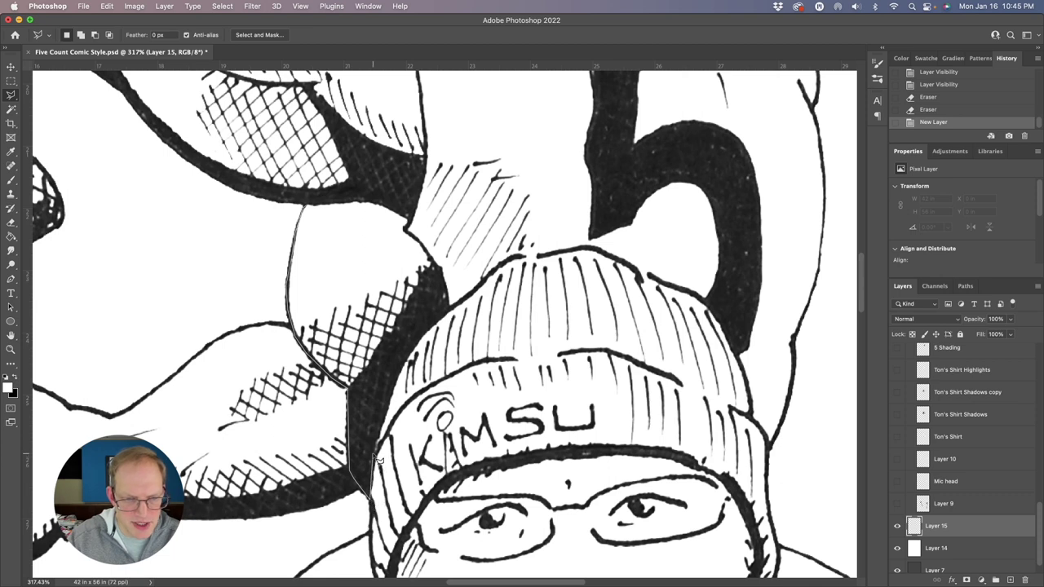
click(407, 368)
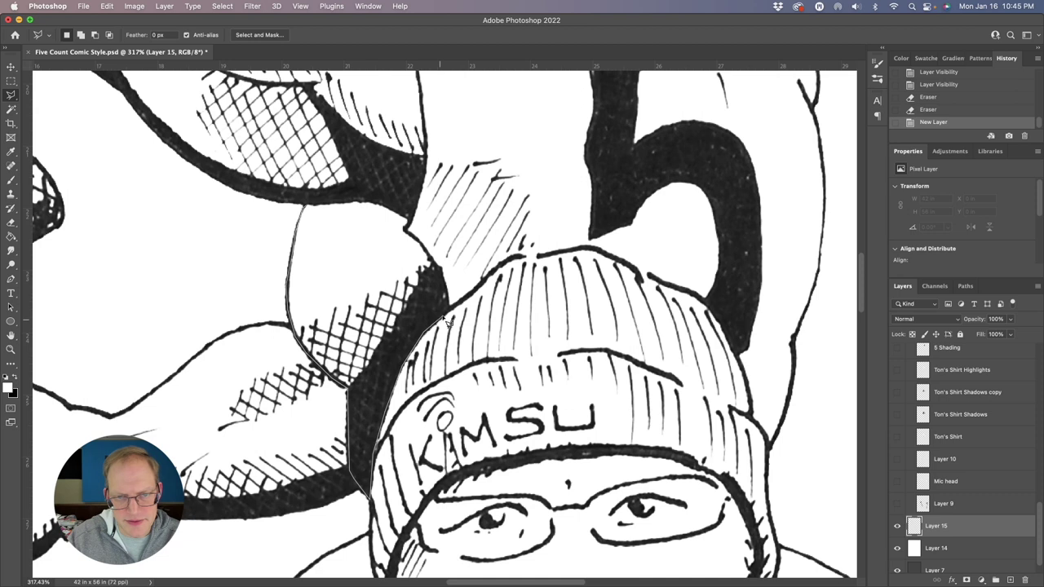
- Continue the lasso over the KMSU beanie's top and up its right side
click(452, 316)
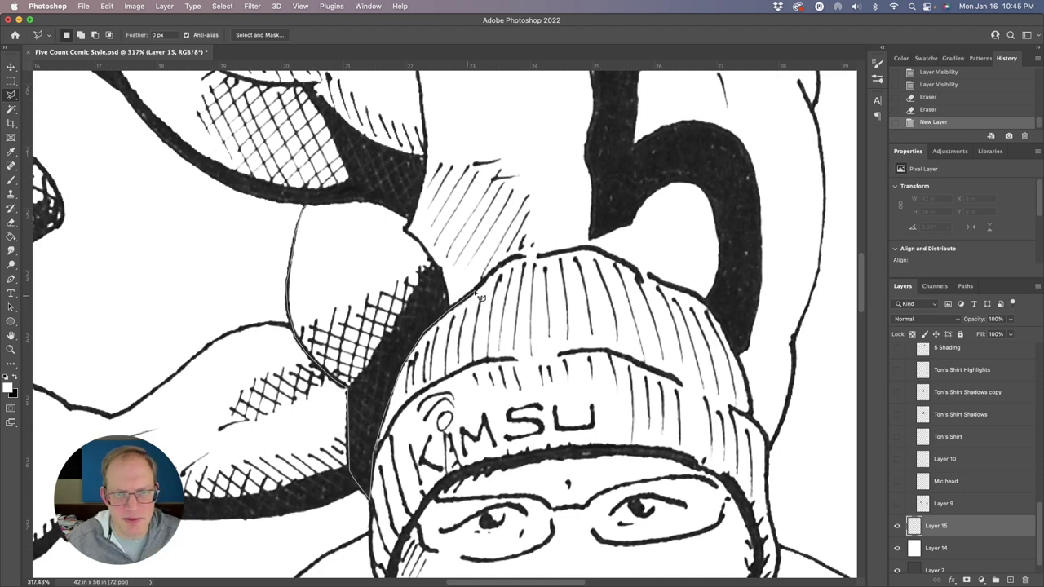
click(492, 282)
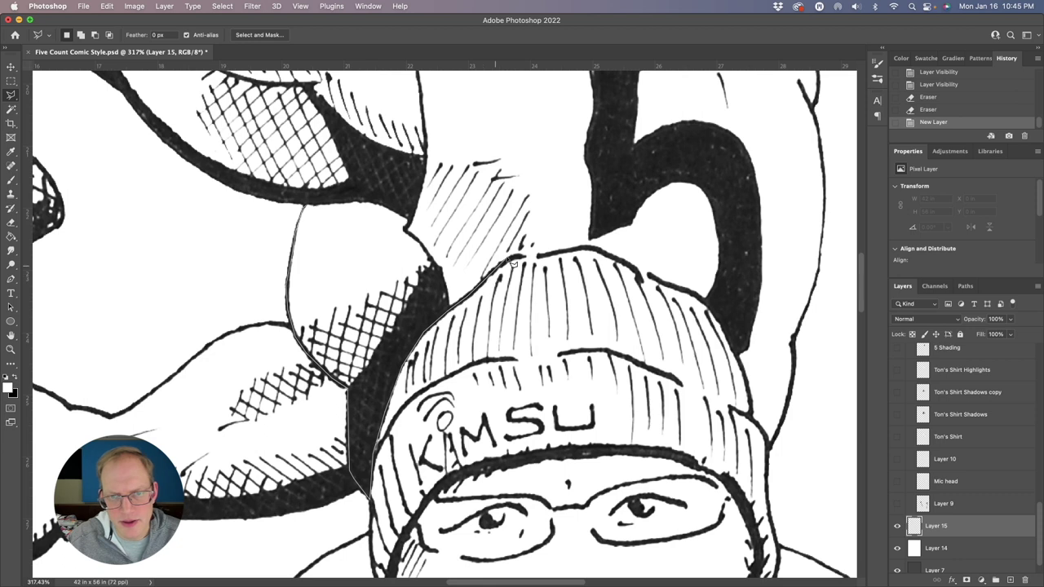
click(592, 248)
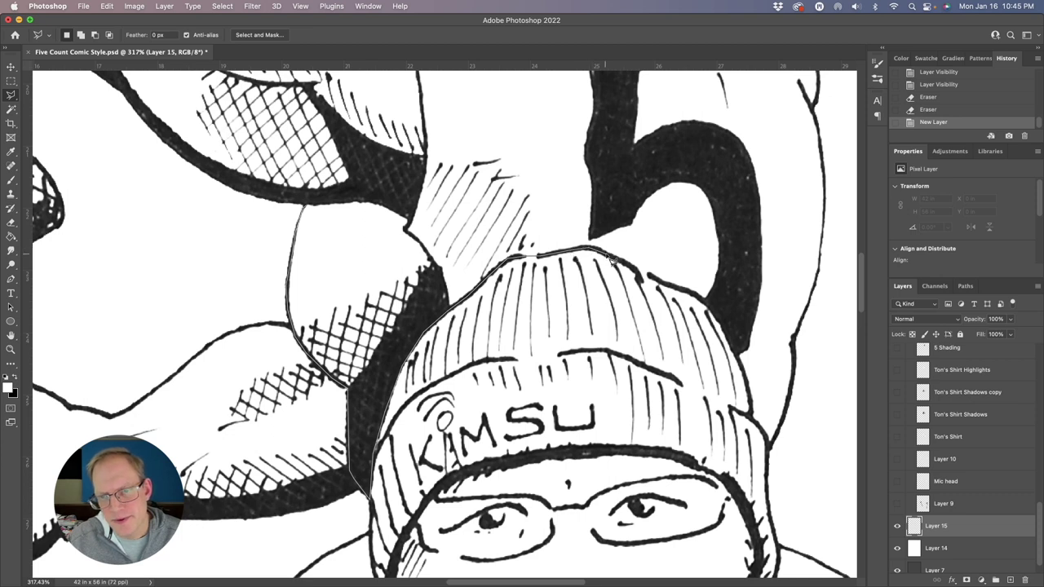
click(703, 302)
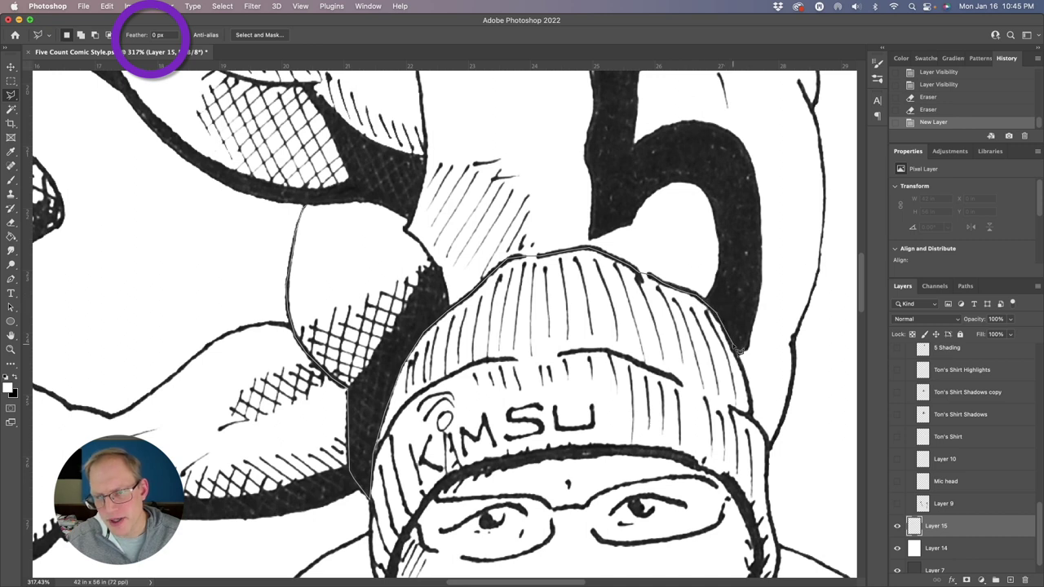
click(753, 394)
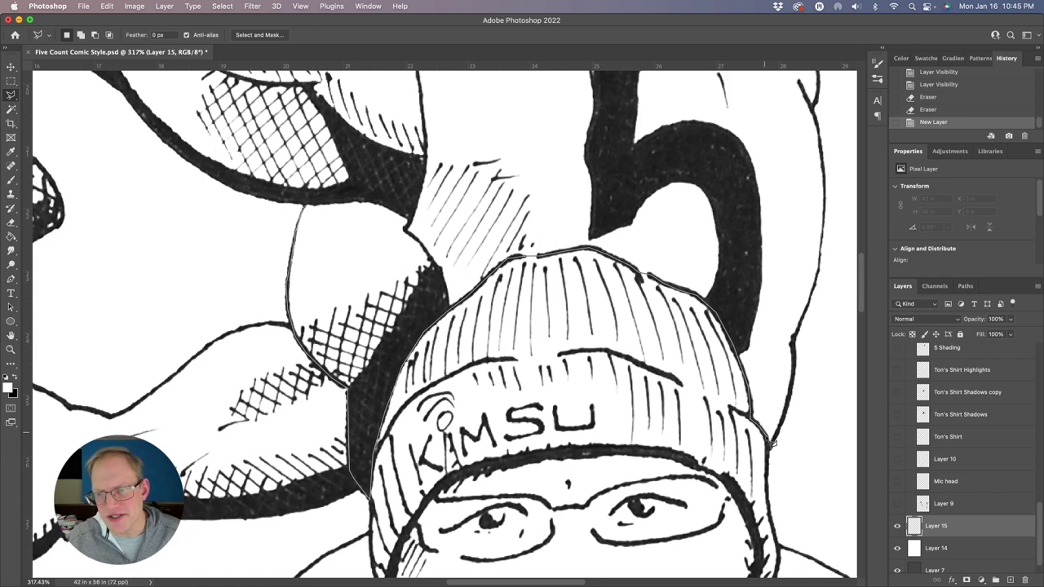
click(771, 449)
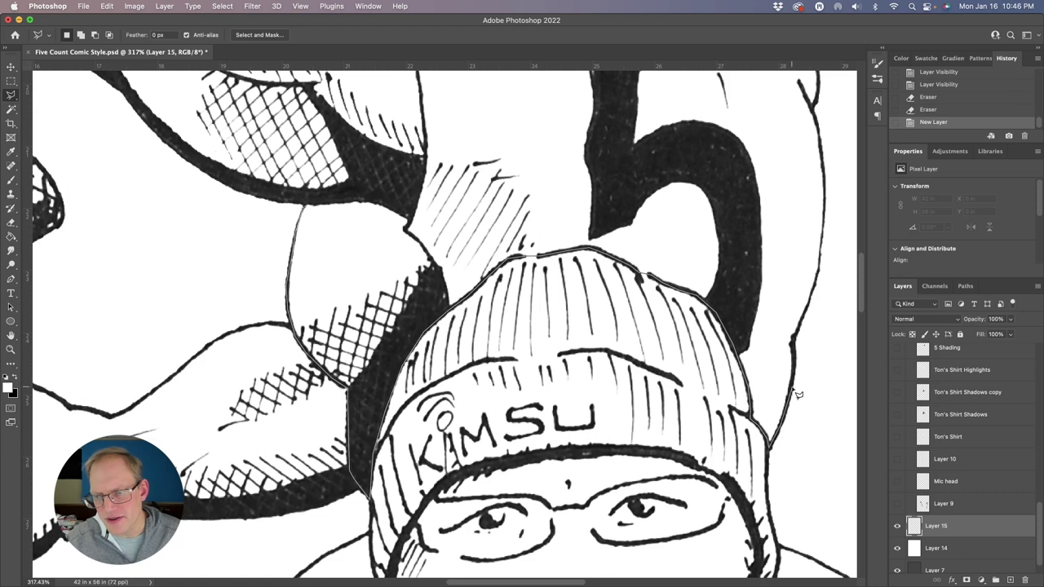
drag(797, 394, 828, 236)
- Carry the lasso up the jersey's right side, close it, and zoom out to 89.3%
scroll(828, 236, up, 3)
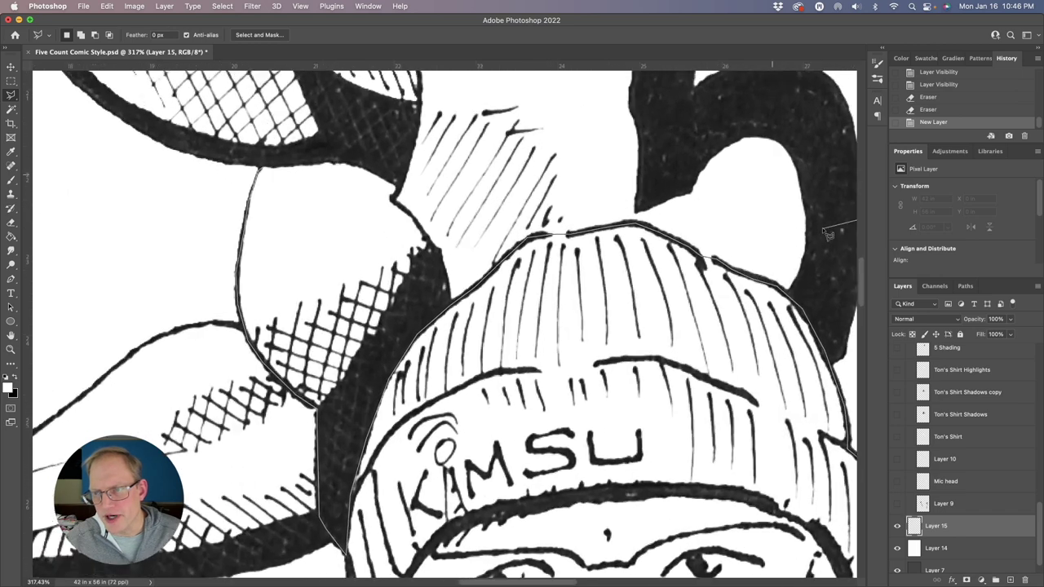
scroll(827, 226, up, 3)
mouse_move(827, 225)
mouse_down()
mouse_move(840, 192)
mouse_move(578, 170)
mouse_move(616, 162)
mouse_move(625, 142)
mouse_move(622, 29)
mouse_move(650, 468)
mouse_move(629, 450)
mouse_move(617, 395)
mouse_move(626, 397)
mouse_move(610, 355)
mouse_move(623, 284)
mouse_move(589, 176)
mouse_move(565, 142)
mouse_move(511, 106)
mouse_move(395, 59)
mouse_move(381, 130)
mouse_move(397, 208)
mouse_move(373, 183)
mouse_move(199, 243)
mouse_move(102, 241)
mouse_move(24, 213)
mouse_move(59, 206)
mouse_move(396, 226)
mouse_move(436, 217)
mouse_move(429, 207)
mouse_move(382, 196)
mouse_move(273, 205)
mouse_move(223, 231)
mouse_move(287, 328)
mouse_move(324, 457)
mouse_move(337, 581)
mouse_move(334, 277)
mouse_move(313, 383)
mouse_move(314, 371)
mouse_move(259, 337)
mouse_move(131, 340)
mouse_move(196, 465)
mouse_up()
scroll(578, 168, up, 1)
scroll(195, 469, down, 3)
scroll(195, 471, down, 5)
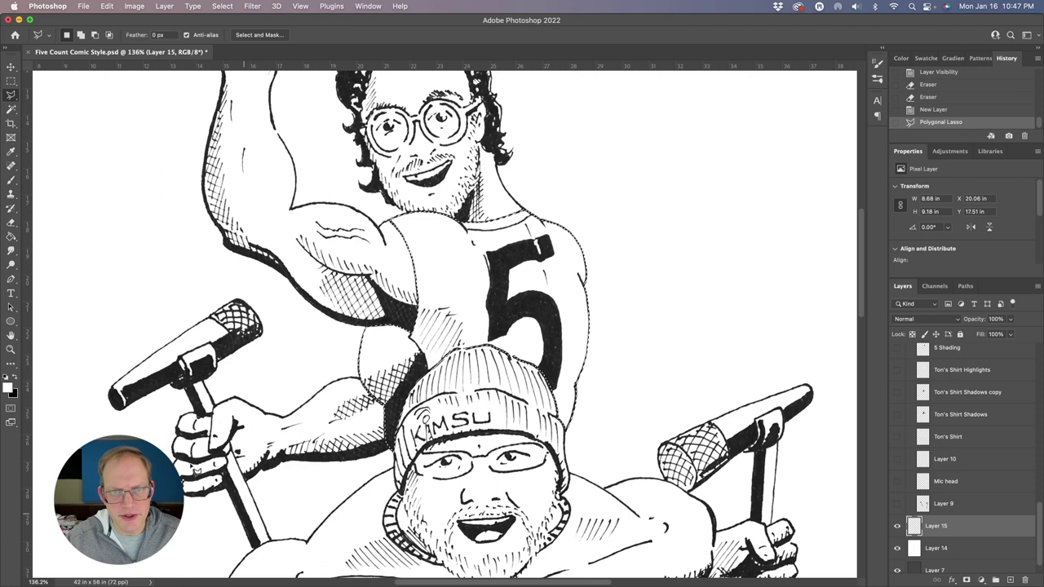
- Fill the jersey selection with bright green #00cc26 using the Paint Bucket
click(8, 389)
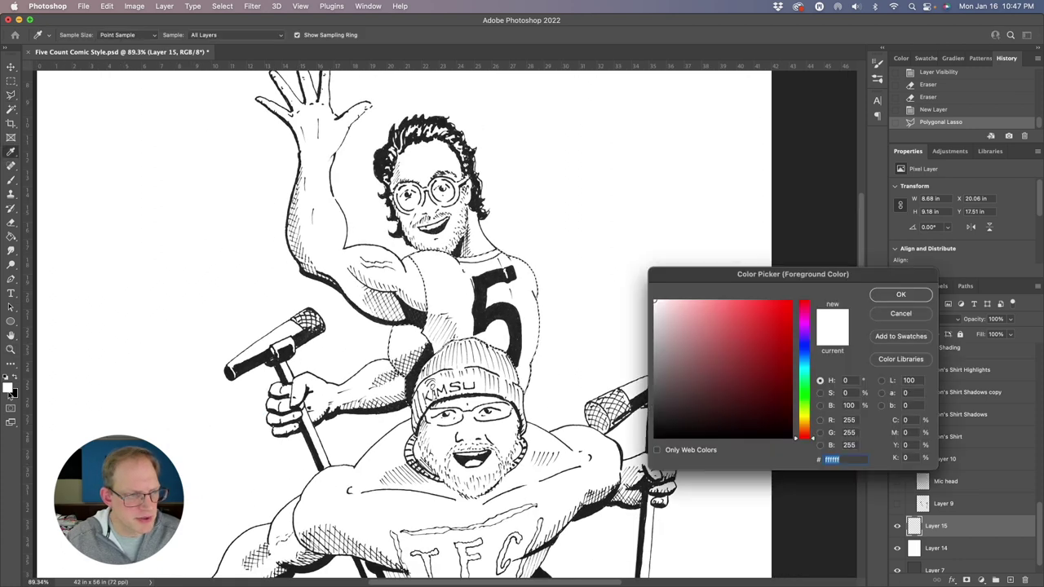
click(813, 386)
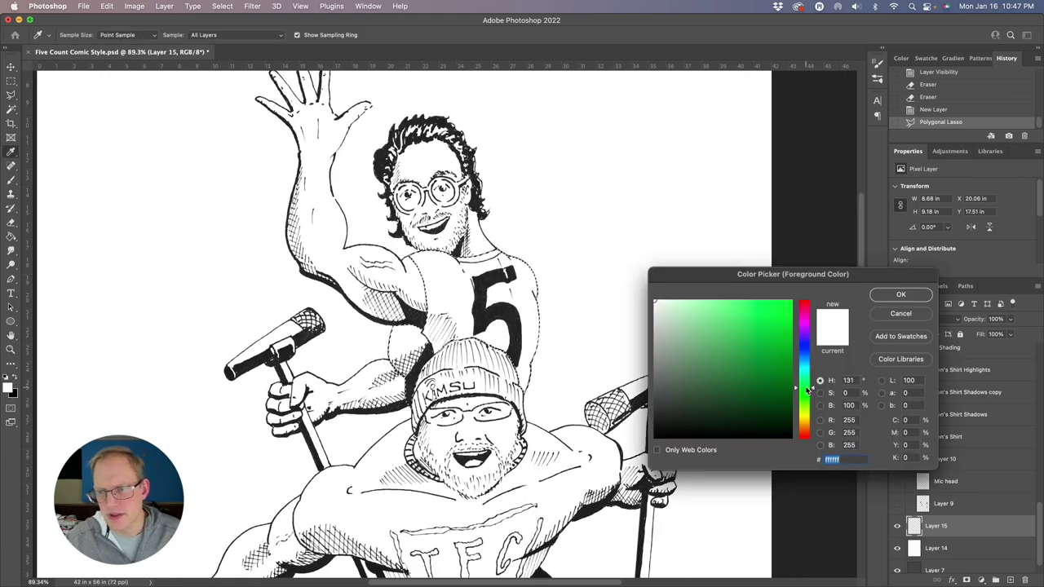
click(791, 303)
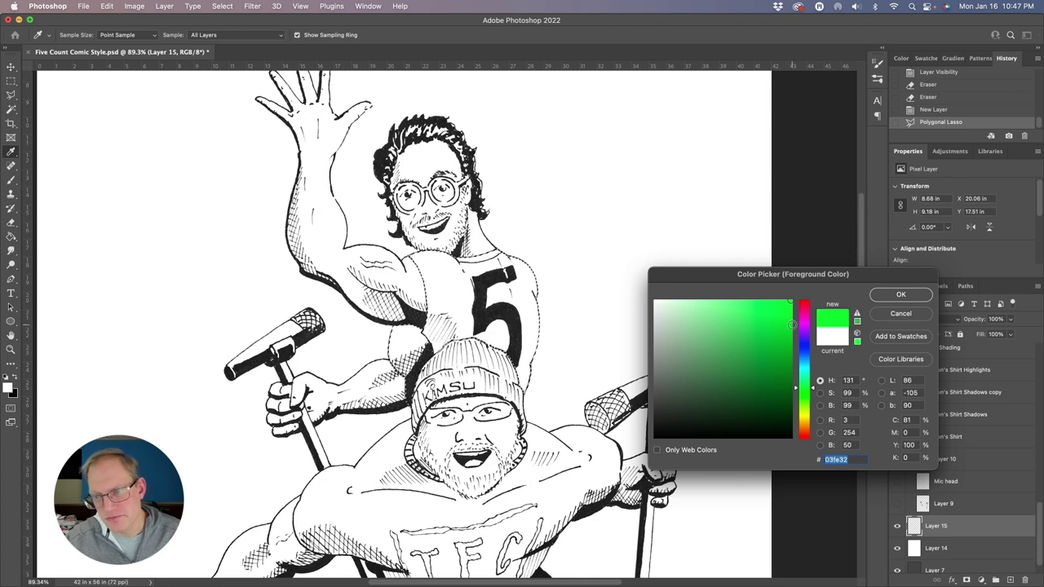
click(791, 326)
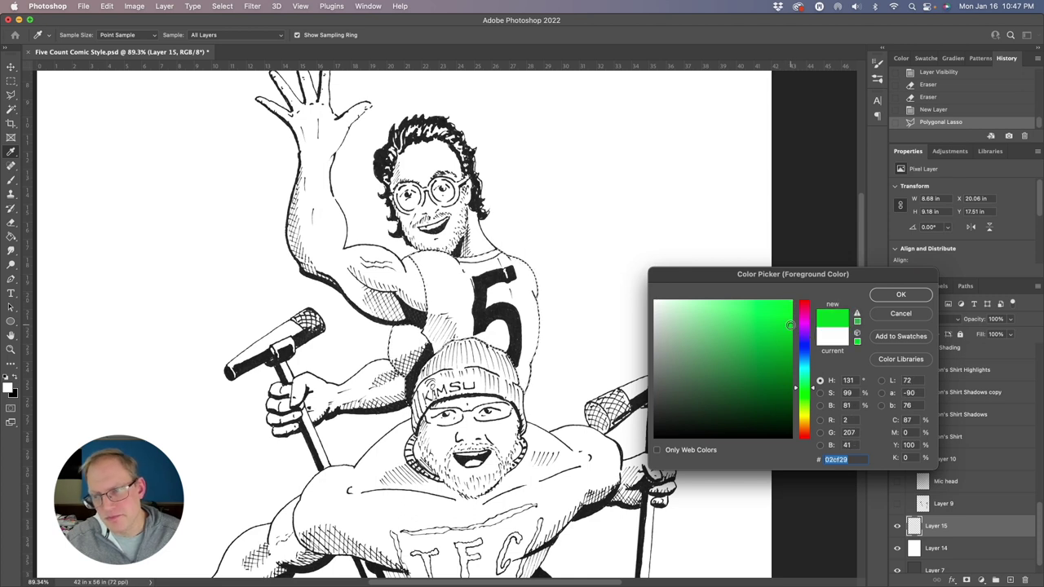
click(897, 295)
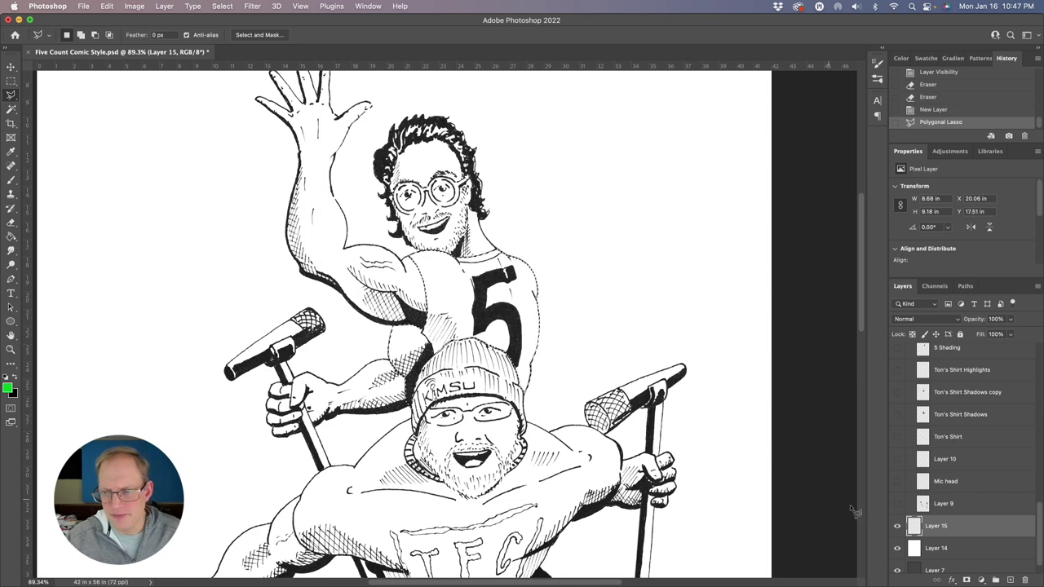
click(11, 237)
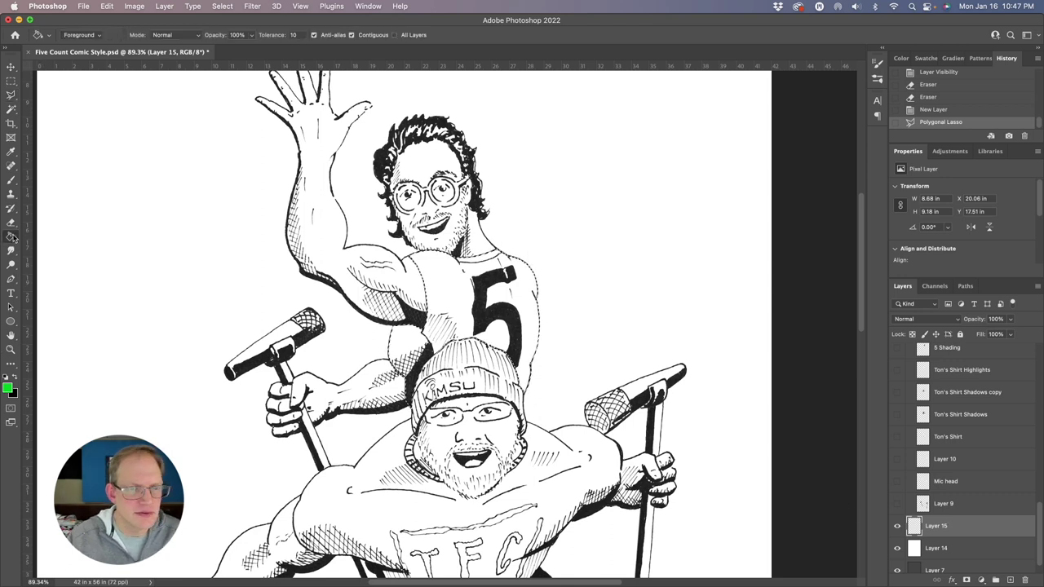
click(472, 317)
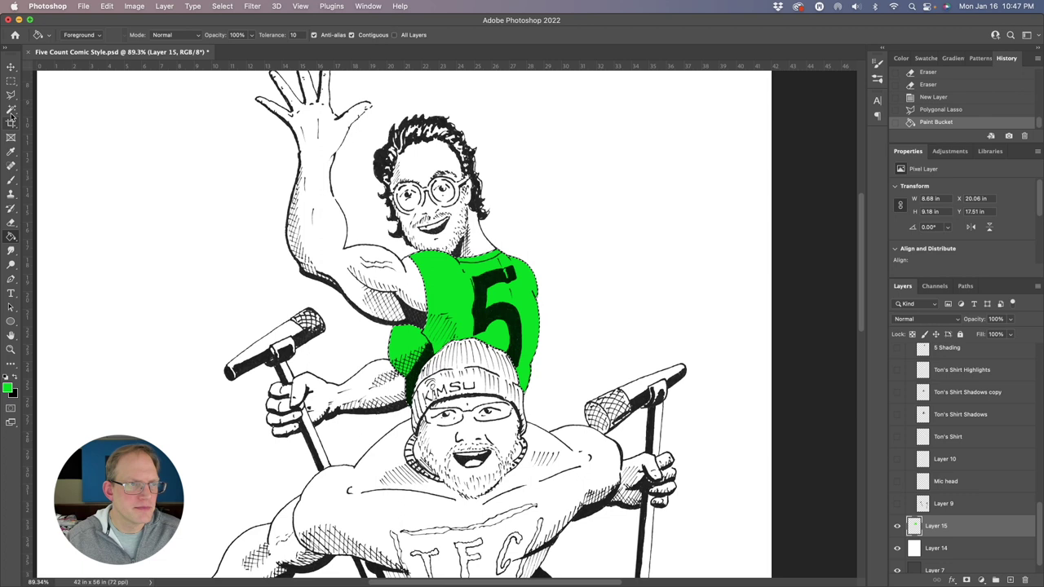
- Deselect, rename the layer after the host's shirt, and add a new empty layer
key(l)
key(ctrl+d)
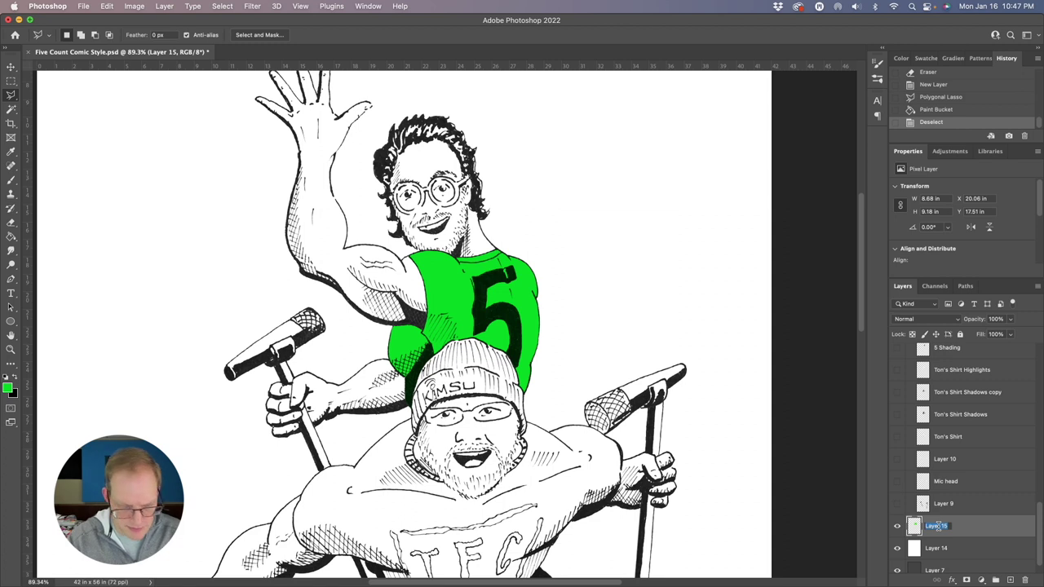
text(Tom)
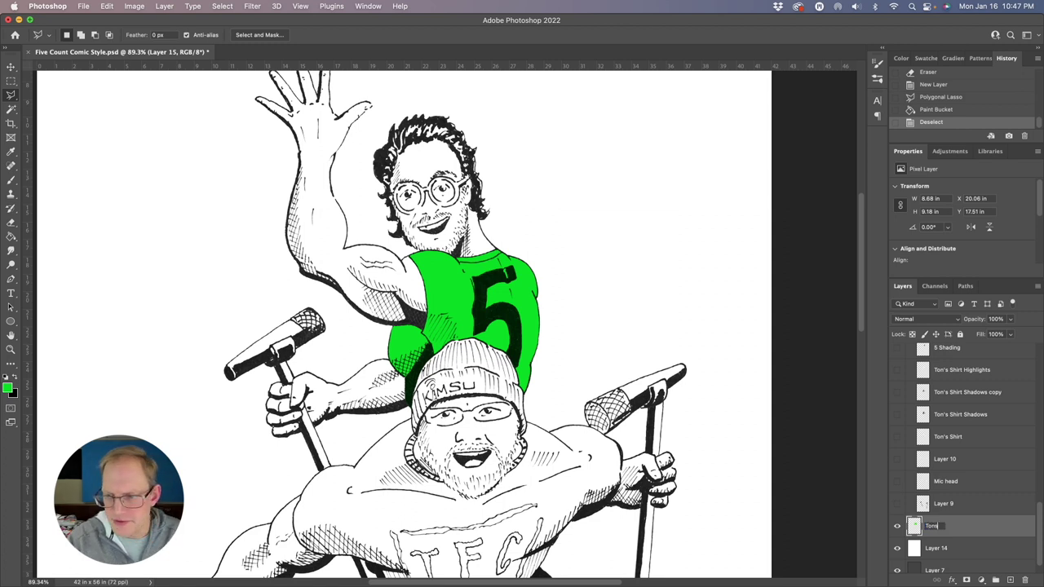
text(s Shirt)
key(Return)
key(ctrl+shift+alt+n)
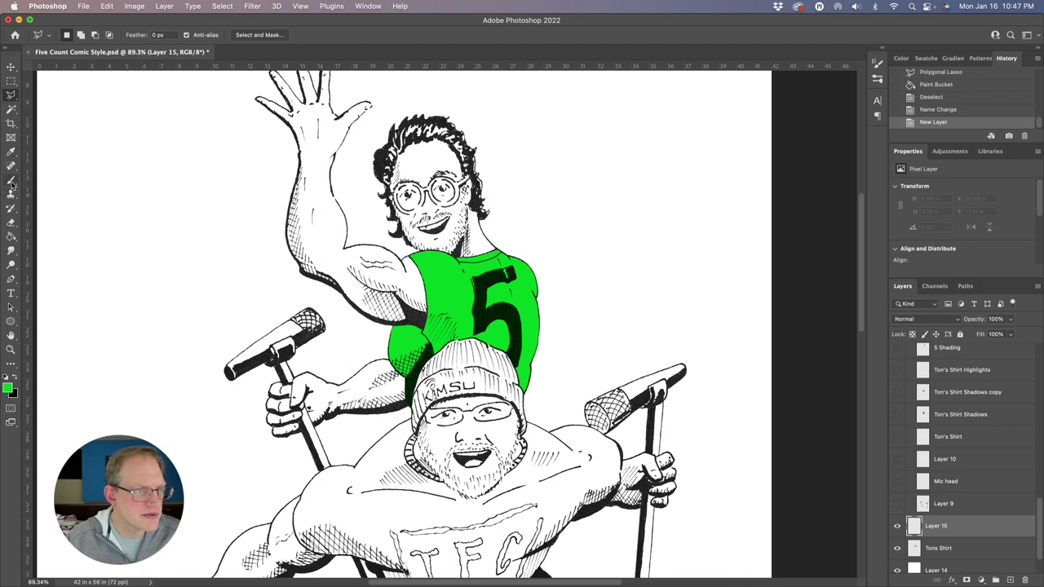
- Select the green shirt area while keeping the new empty layer active
click(12, 109)
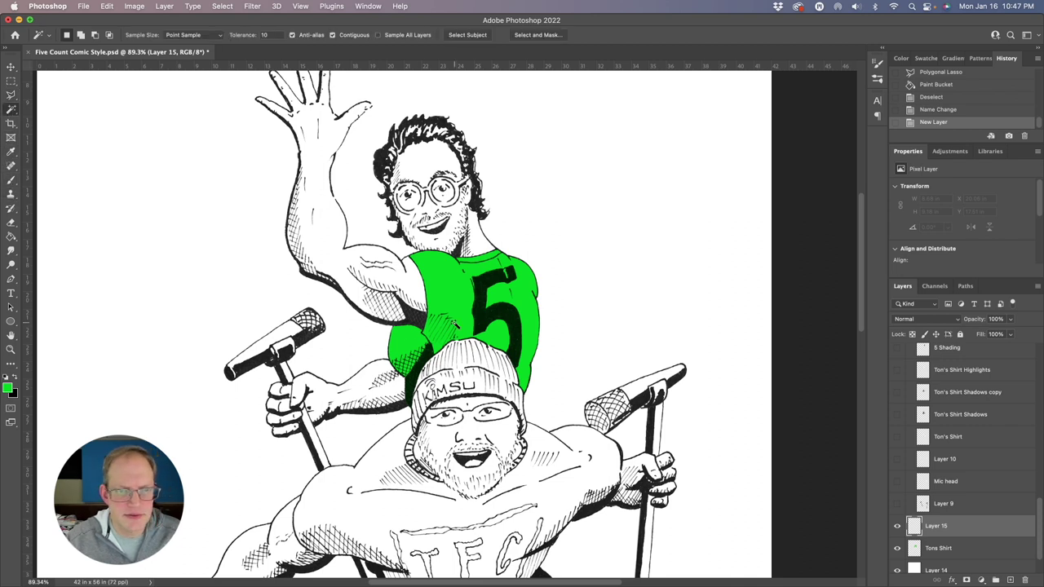
click(455, 325)
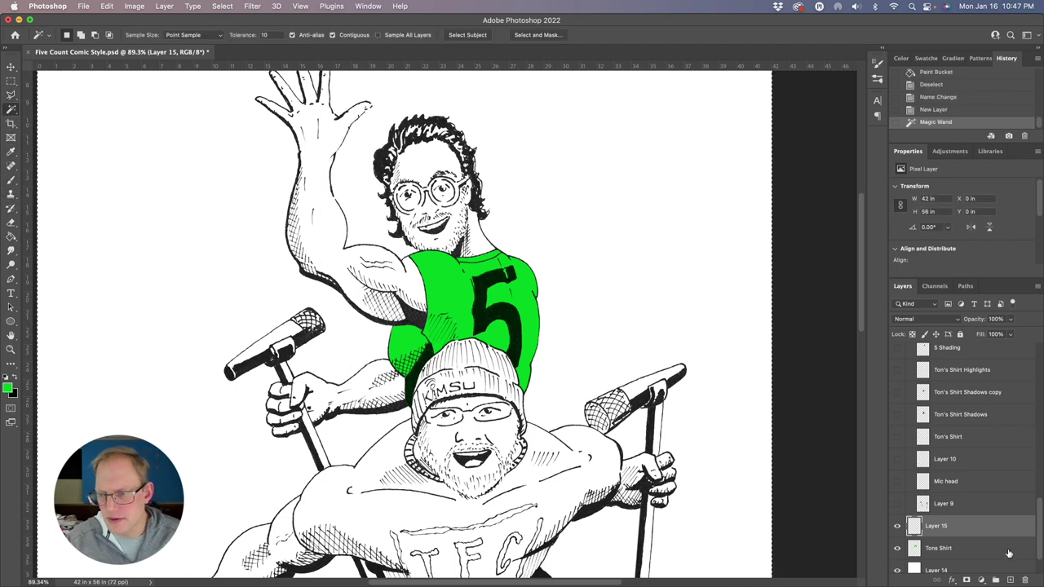
click(1008, 553)
key(super+d)
click(447, 303)
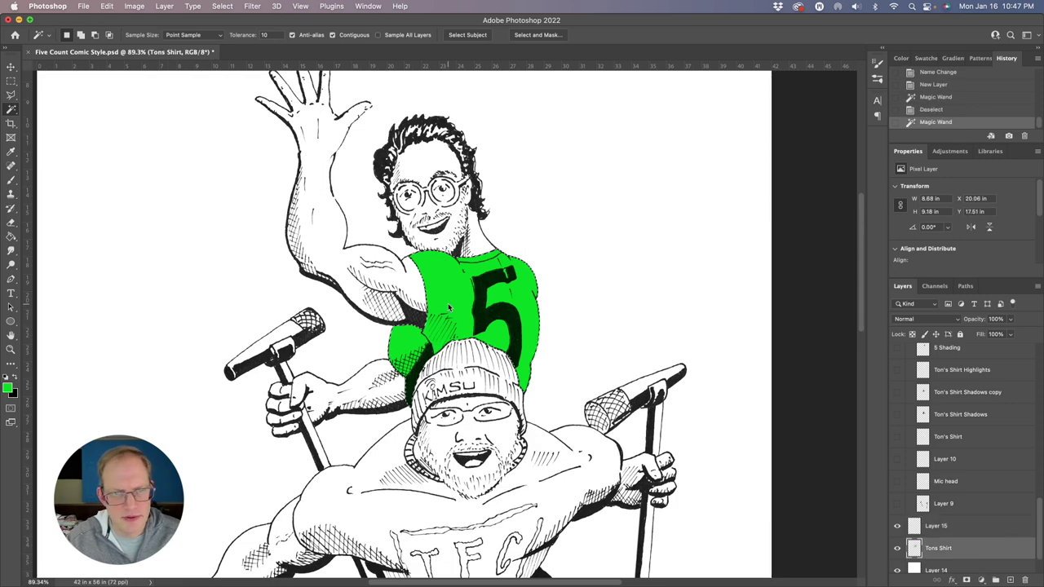
click(917, 525)
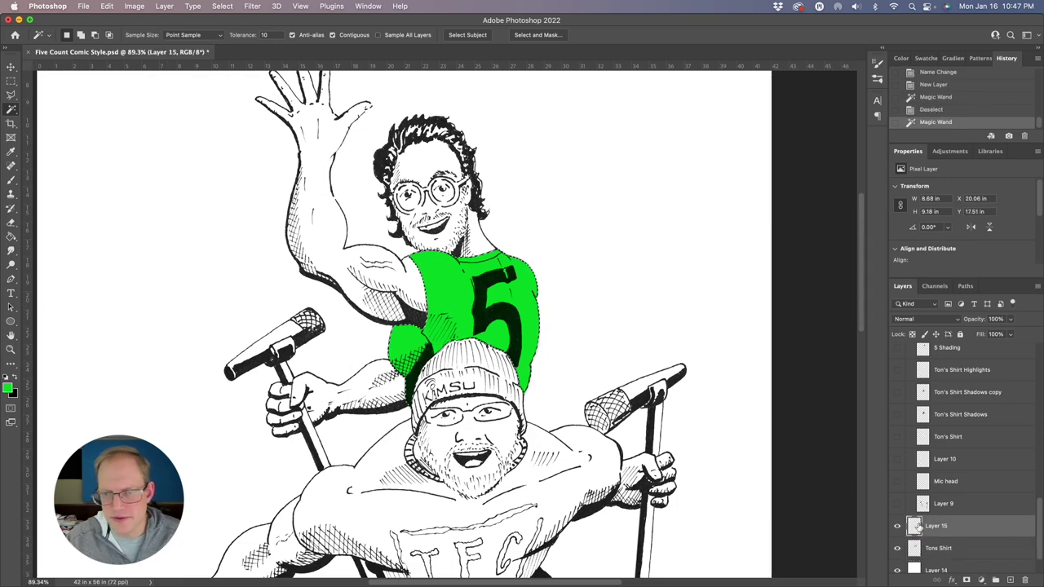
scroll(399, 367, up, 3)
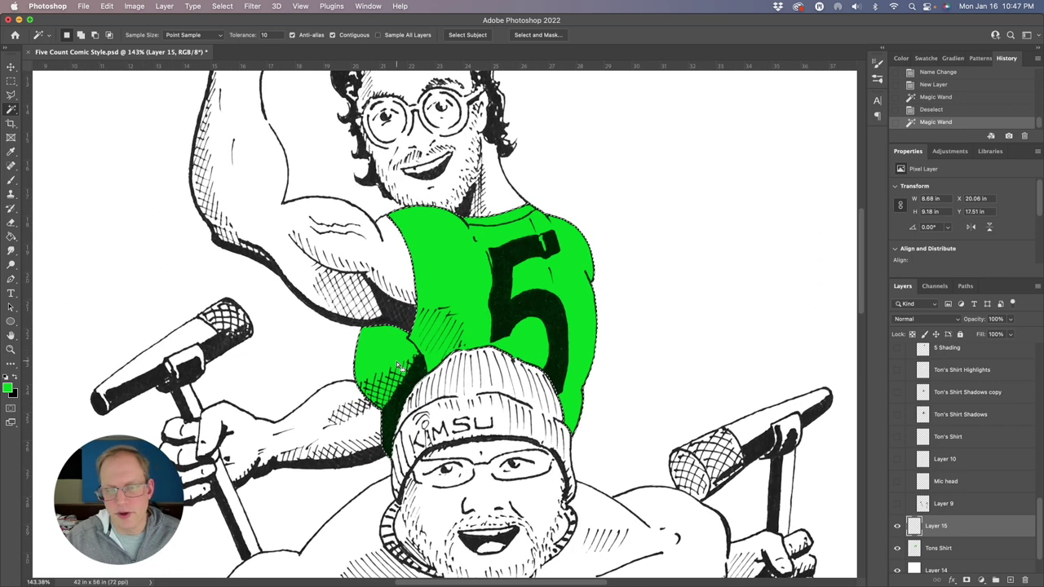
click(12, 96)
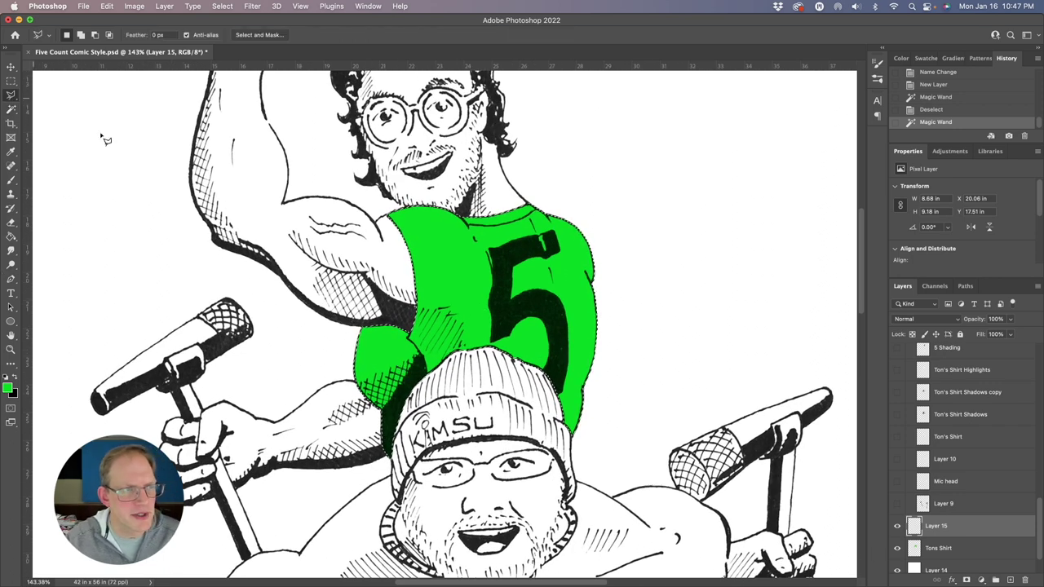
- Set up a soft black brush at about 428 px
click(11, 179)
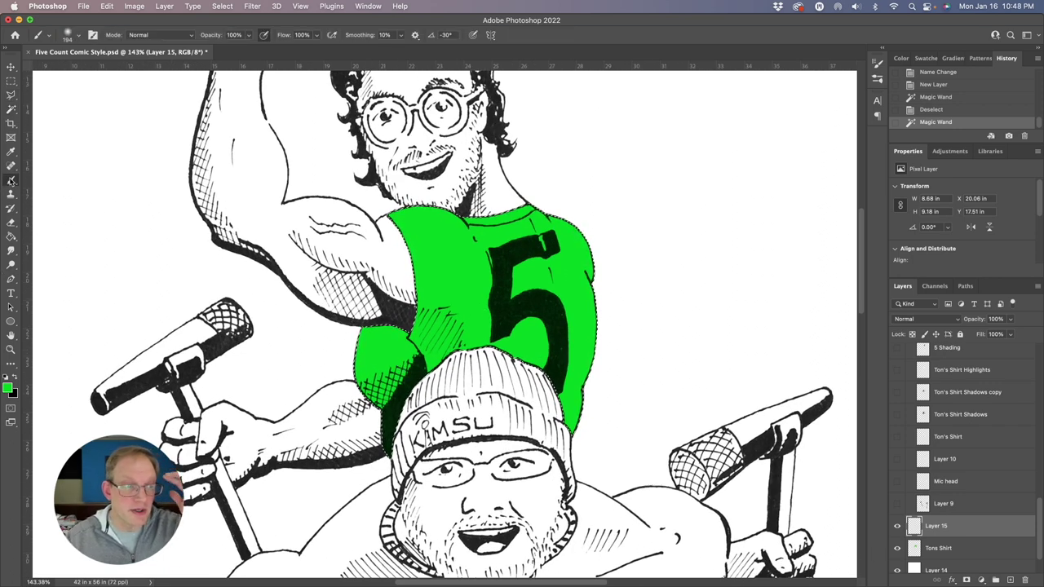
click(16, 379)
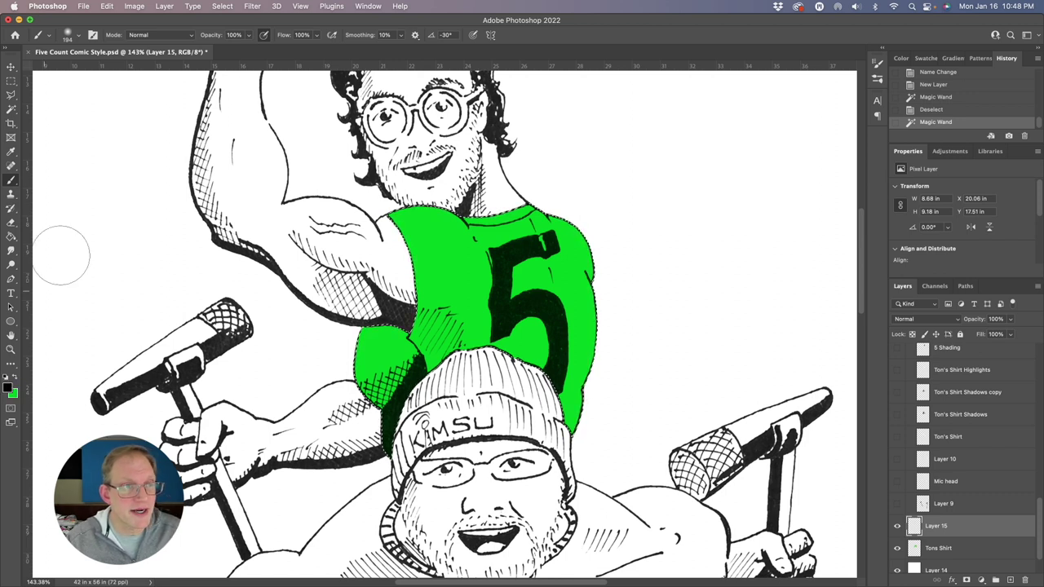
click(78, 36)
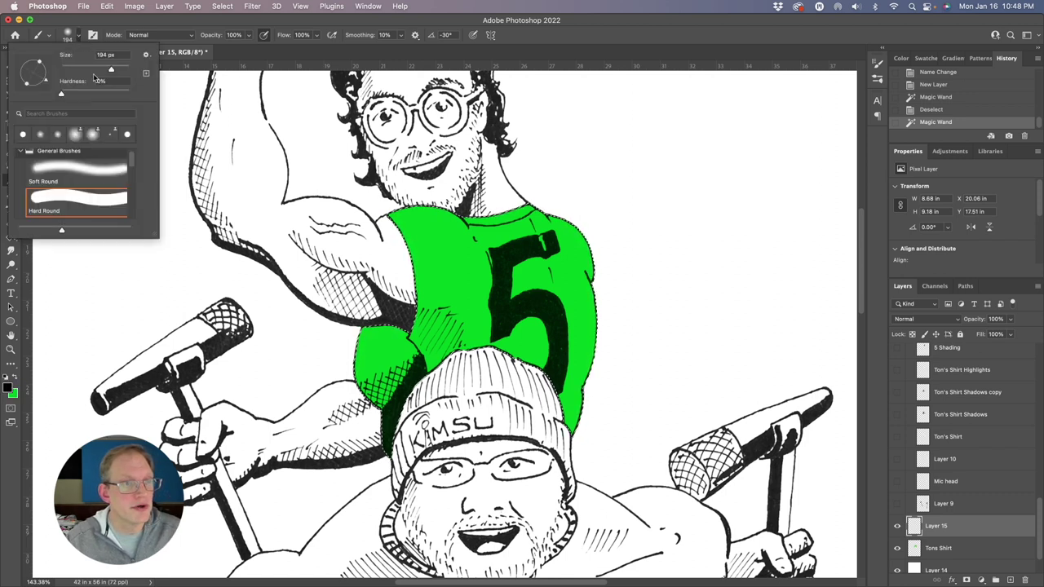
drag(111, 70, 118, 70)
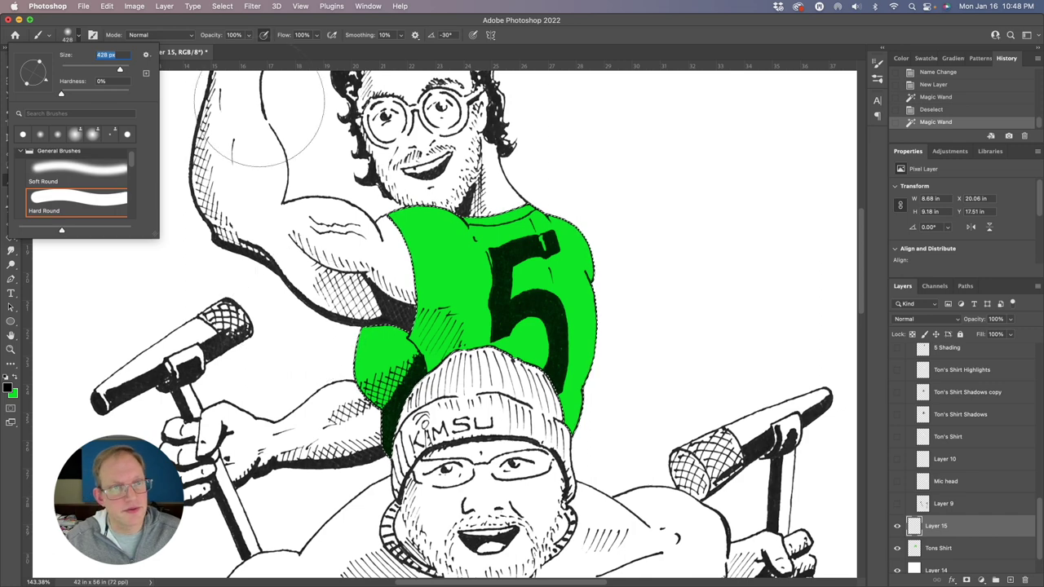
click(268, 26)
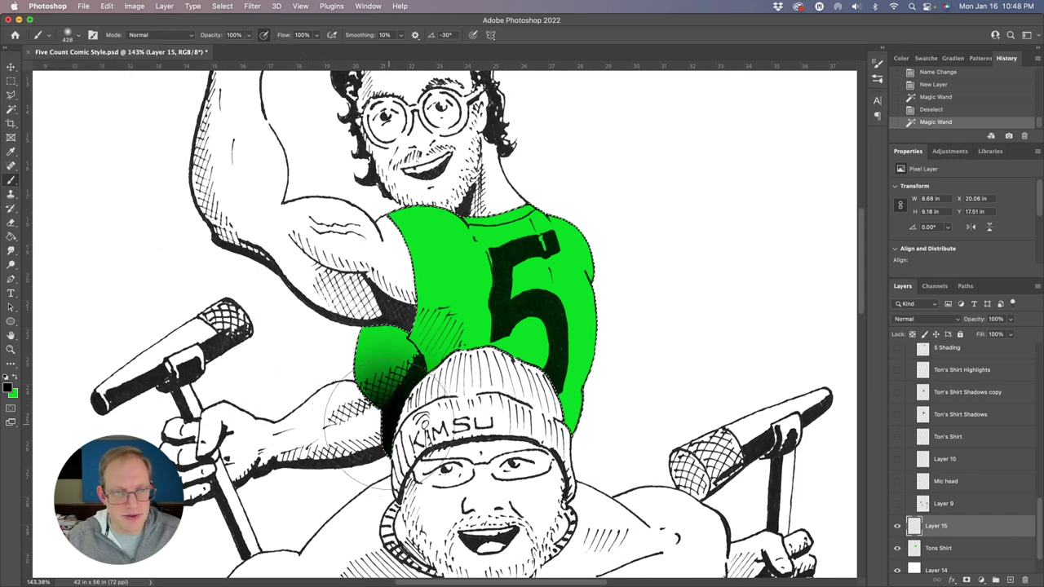
- Brush soft black shading onto the shirt's lower left and along its right edge
drag(310, 371, 342, 379)
drag(415, 326, 401, 335)
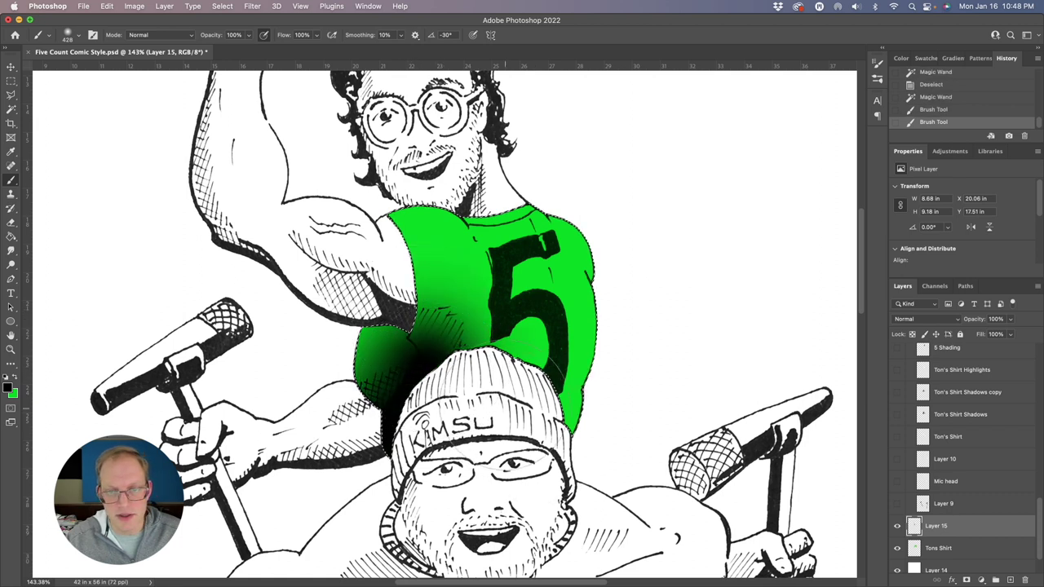
drag(415, 318, 452, 326)
click(645, 246)
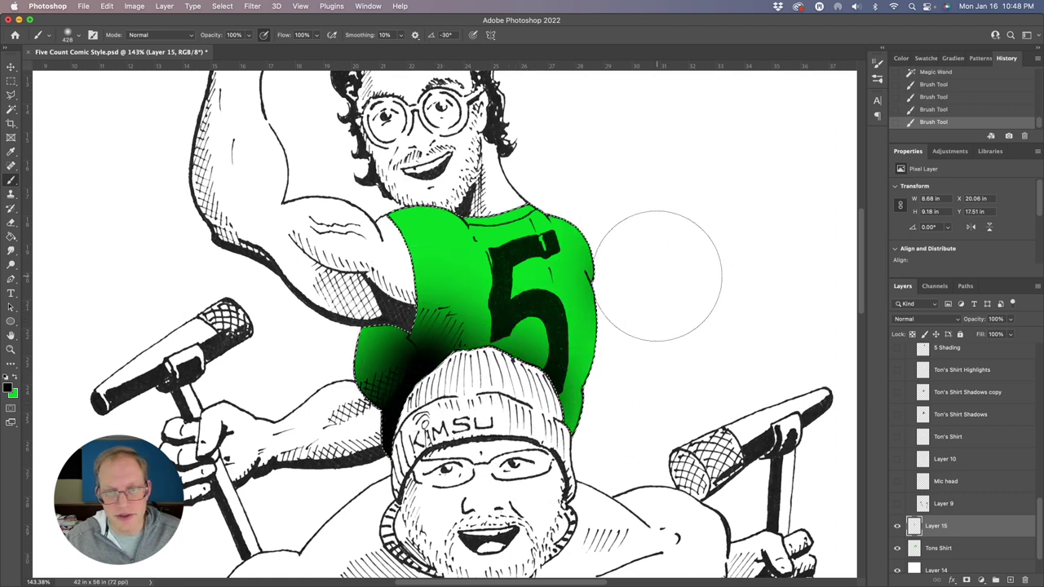
click(657, 254)
key(l)
key(ctrl+d)
click(940, 110)
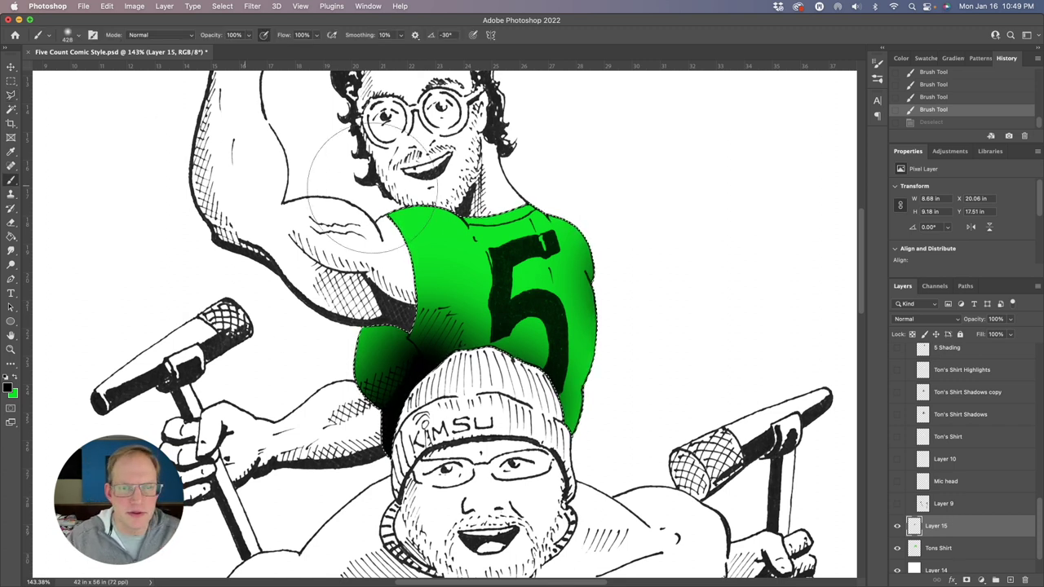
- Add one more shading stroke, then set the Eraser to 156 px with 0% hardness
key(b)
click(506, 152)
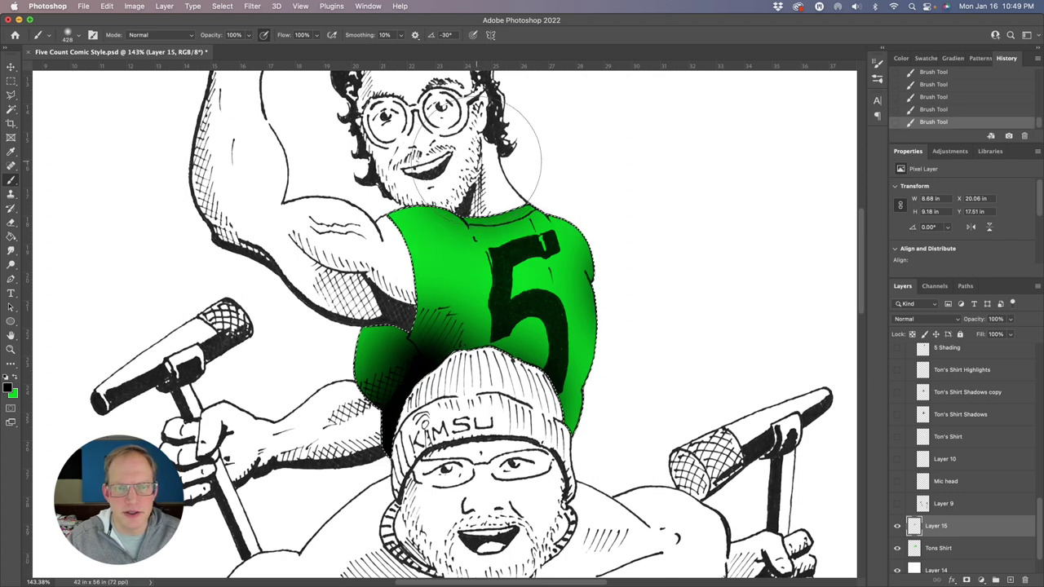
key(e)
click(79, 36)
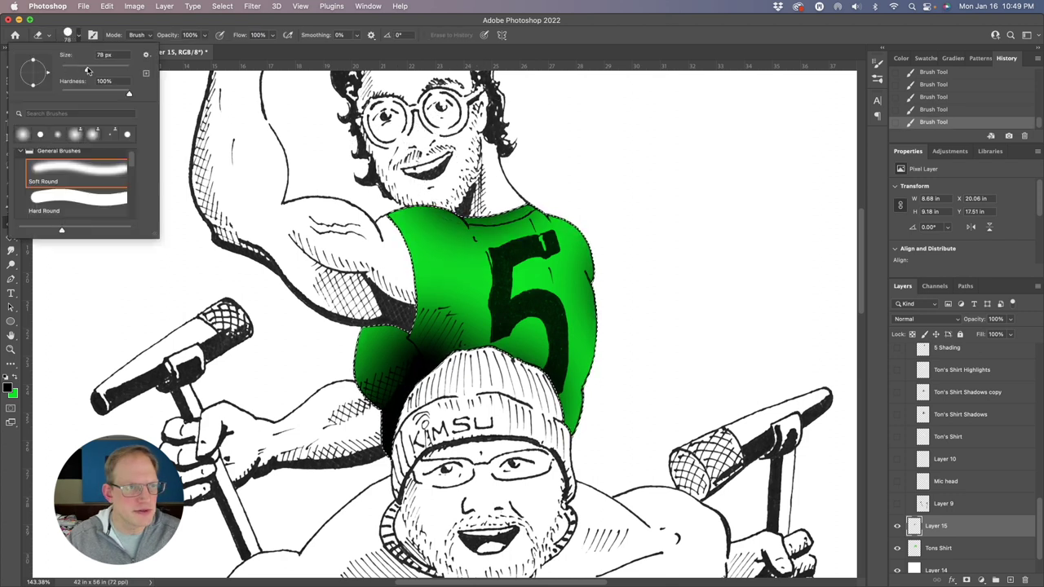
mouse_move(88, 71)
mouse_down()
mouse_move(126, 71)
mouse_move(96, 71)
mouse_move(77, 95)
mouse_move(47, 94)
mouse_up()
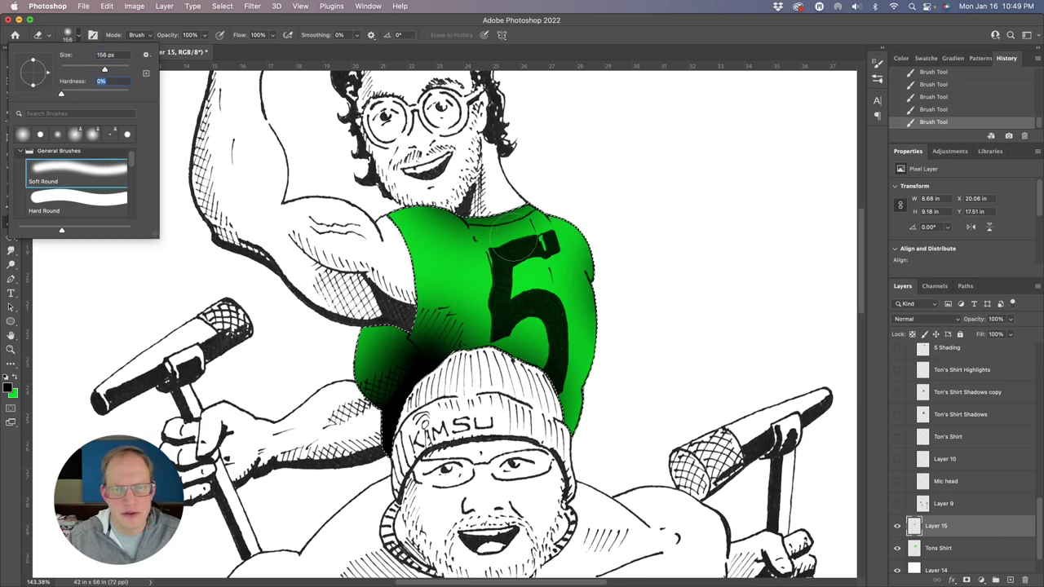
- Erase excess shading on the shirt's left and right, then drop the selection
drag(535, 195, 528, 194)
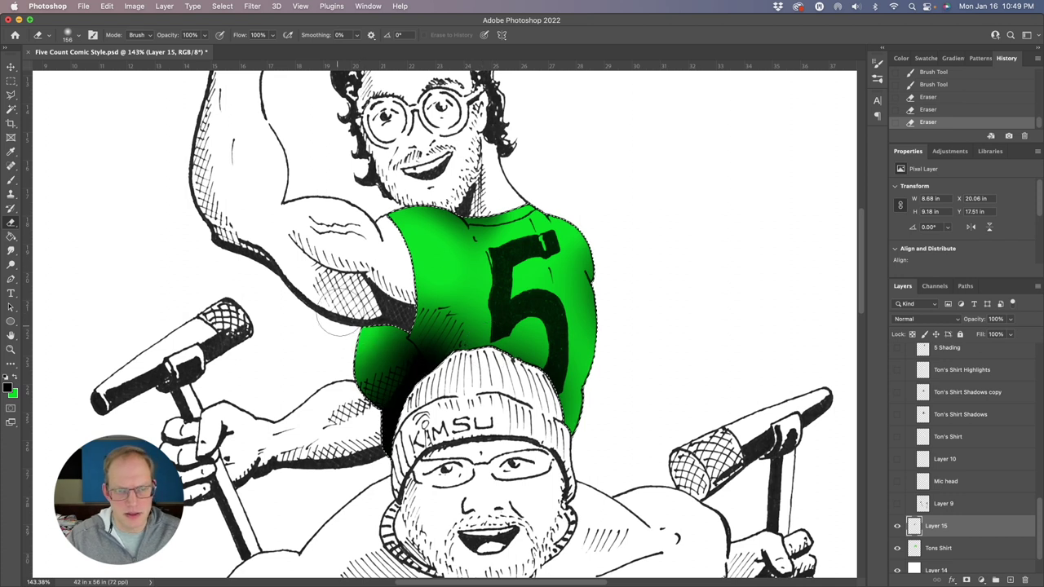
drag(340, 317, 333, 349)
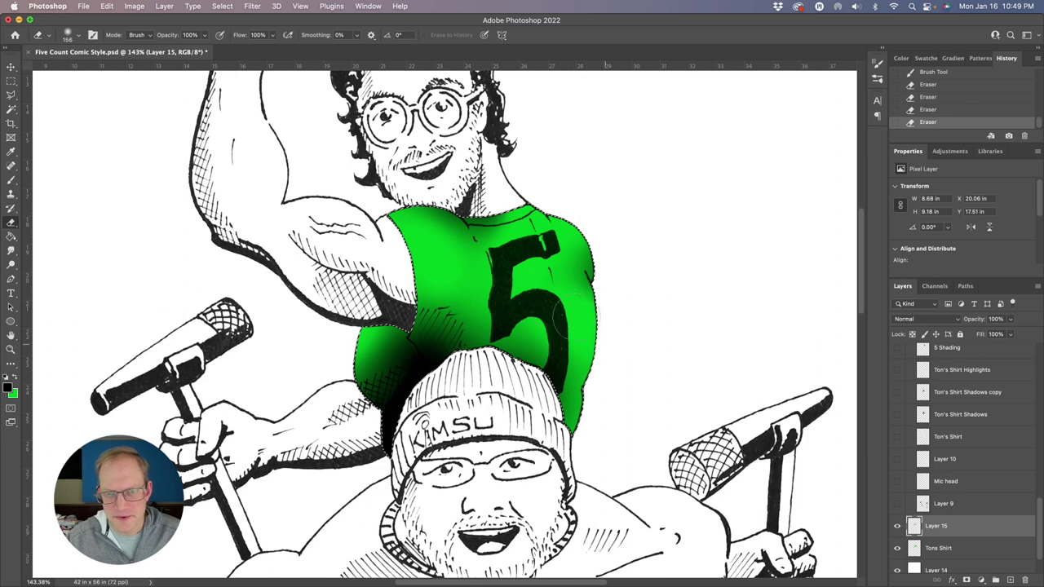
drag(605, 341, 607, 360)
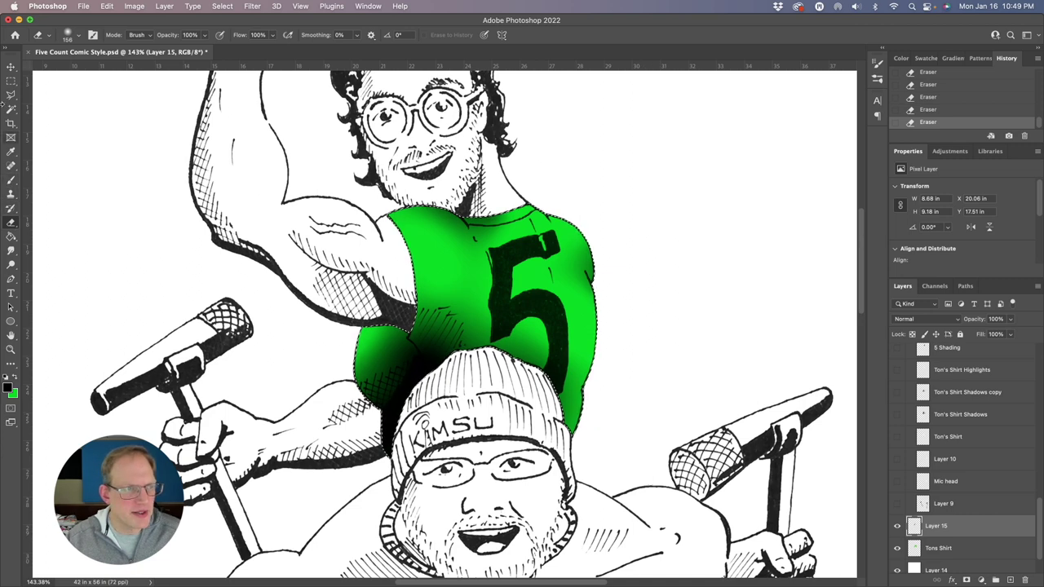
key(l)
click(69, 119)
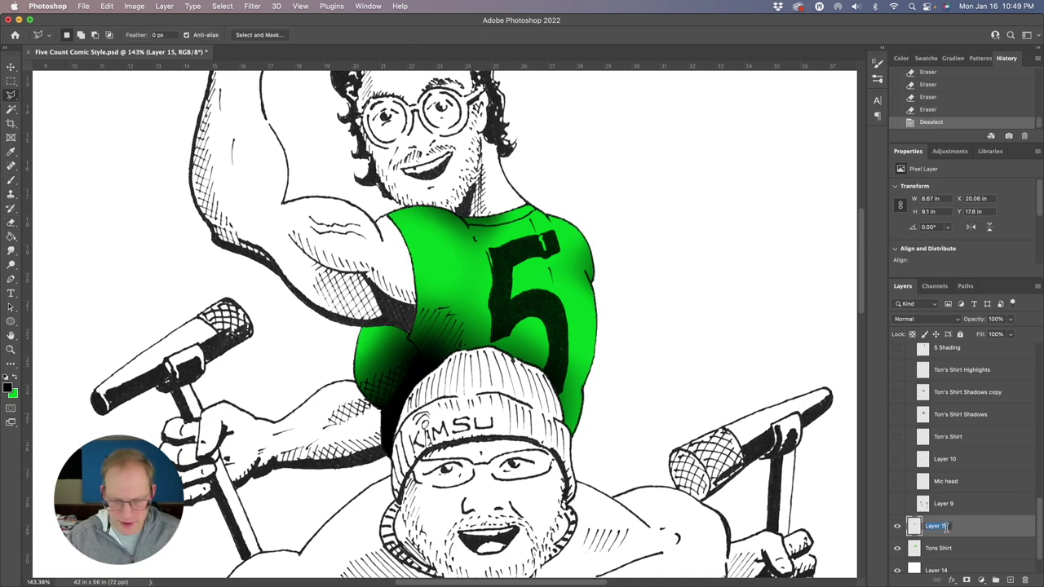
- Rename the shading layer as the host's shirt shadow and lower its opacity to about 51%
text(Ton's Shirt Shadow)
key(Return)
click(1010, 319)
drag(1015, 335, 987, 337)
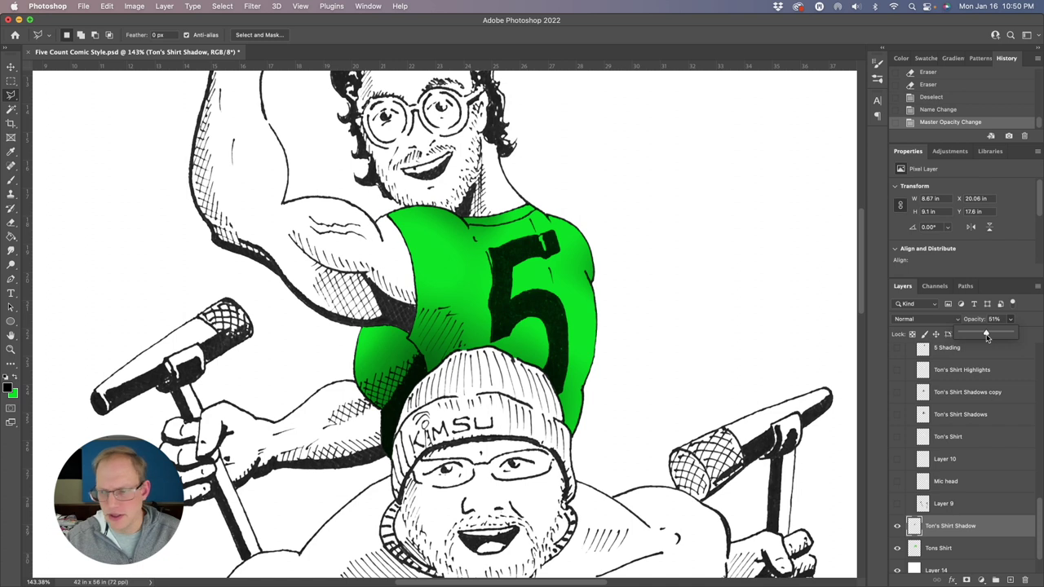
- Add a new layer and set the brush to 100 px
click(1011, 580)
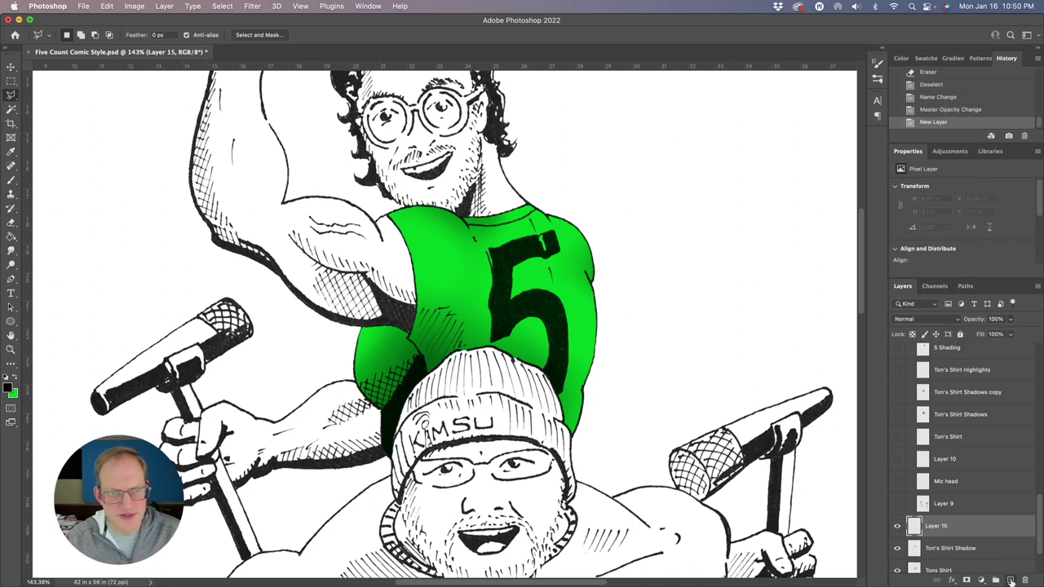
click(11, 179)
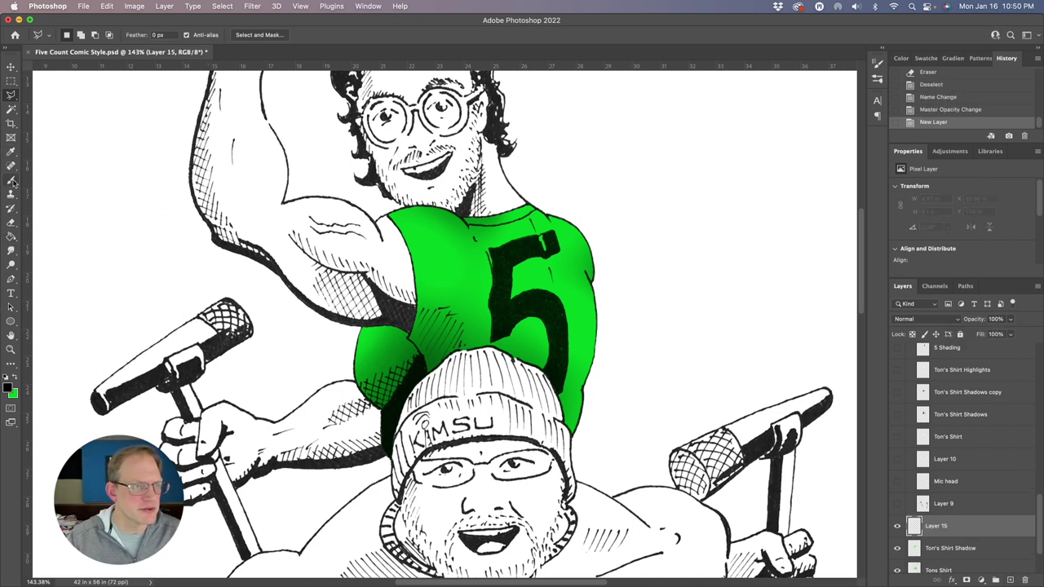
click(78, 35)
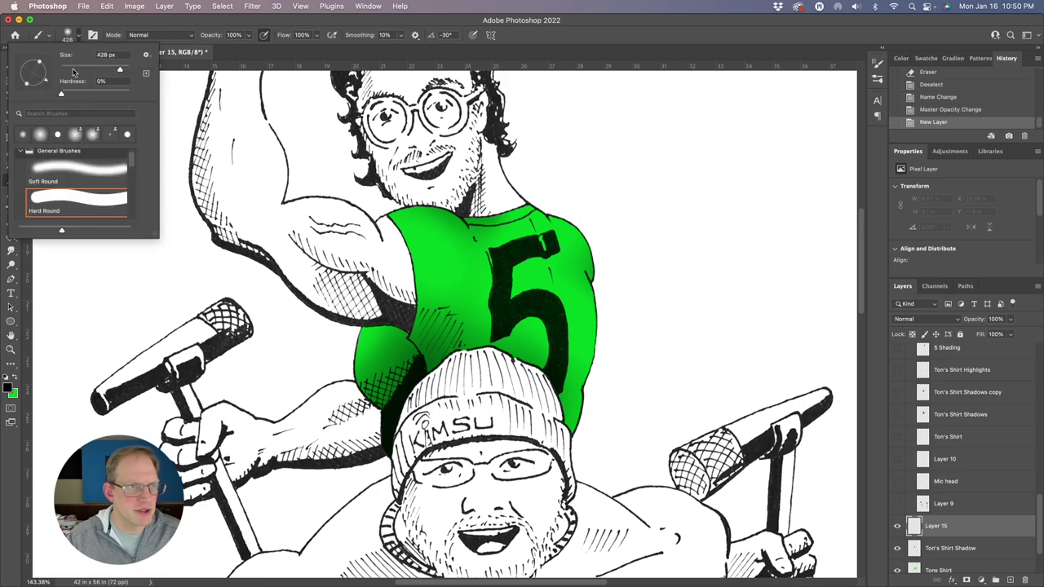
click(96, 69)
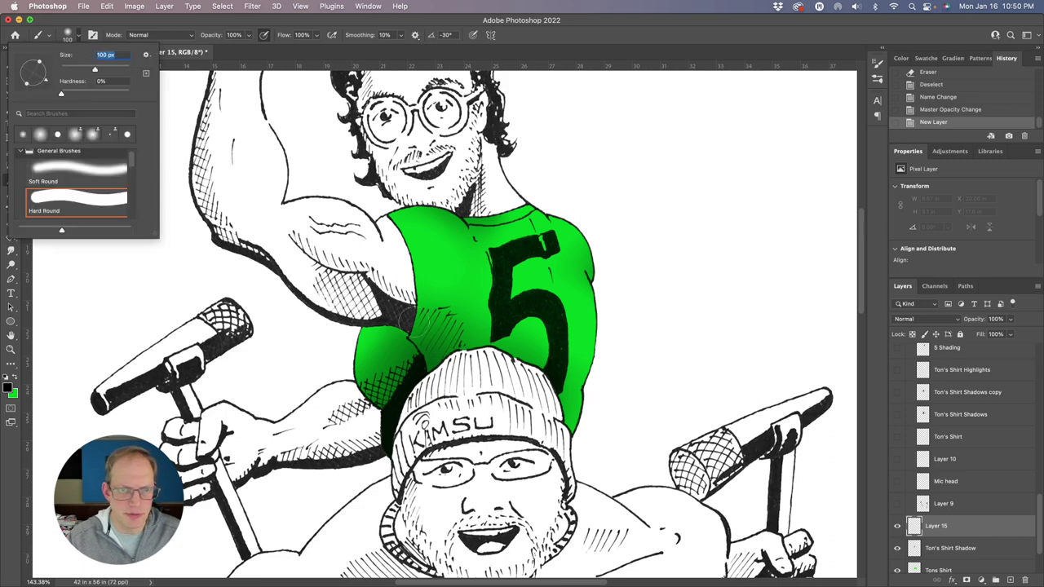
- Daub soft black blobs across the shirt, under the neck, and over the beanie top
click(420, 327)
mouse_move(420, 326)
mouse_down()
mouse_move(445, 362)
mouse_move(428, 328)
mouse_up()
drag(458, 197, 465, 205)
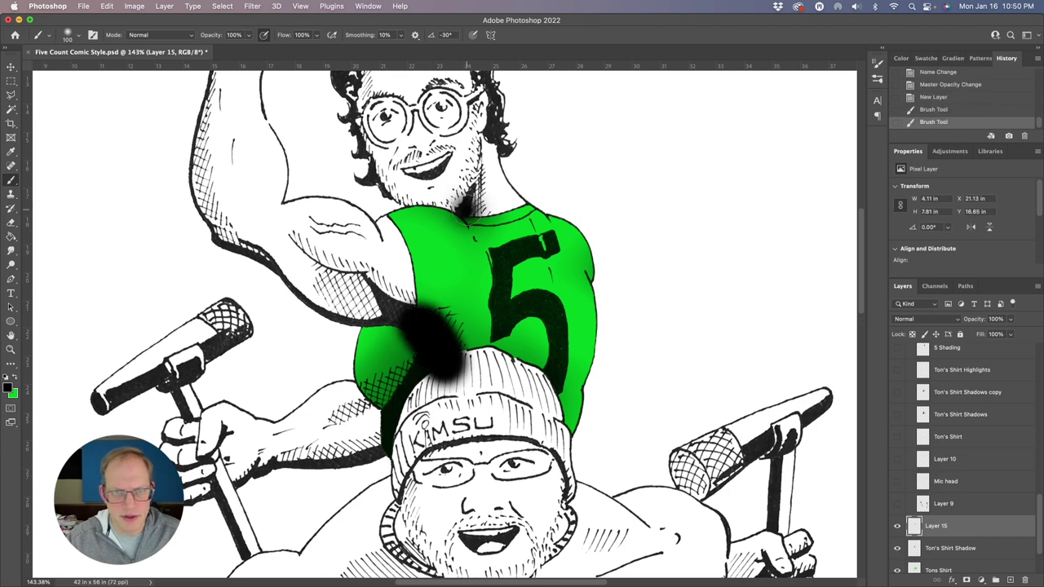
click(604, 279)
click(604, 279)
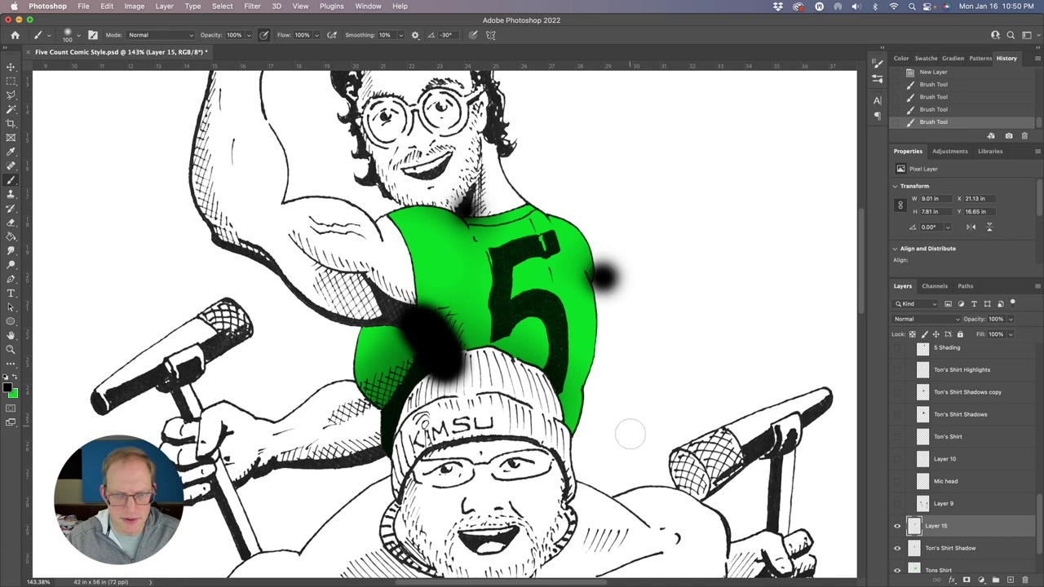
click(575, 438)
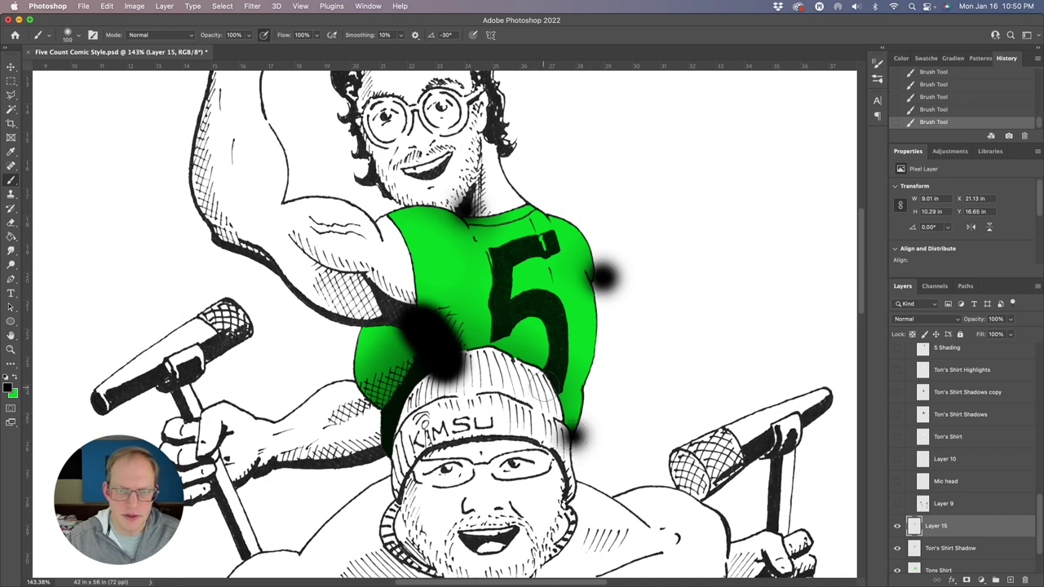
drag(548, 393, 496, 366)
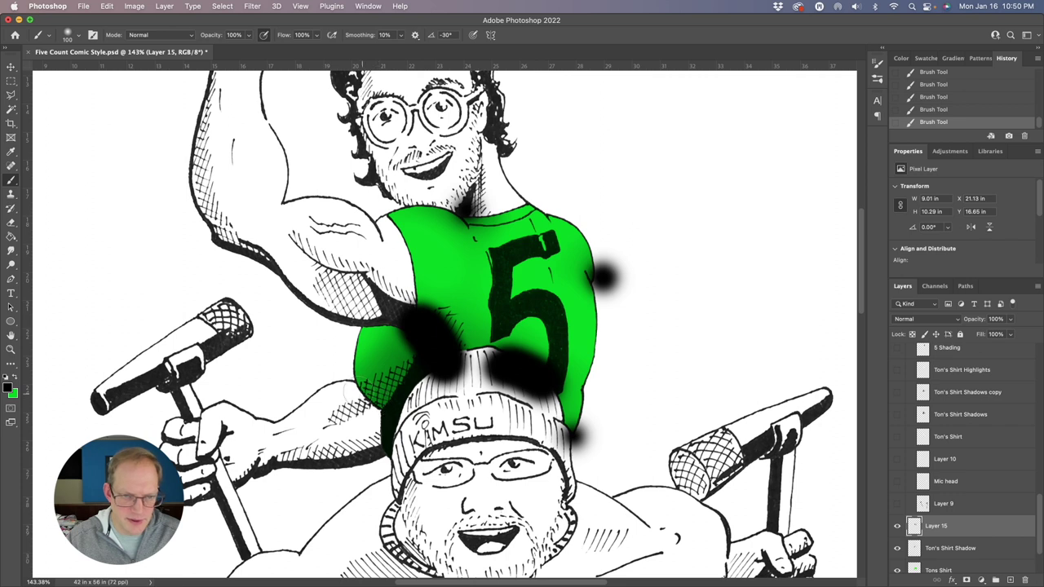
mouse_move(343, 392)
mouse_down()
mouse_move(395, 389)
mouse_move(424, 364)
mouse_move(437, 330)
mouse_up()
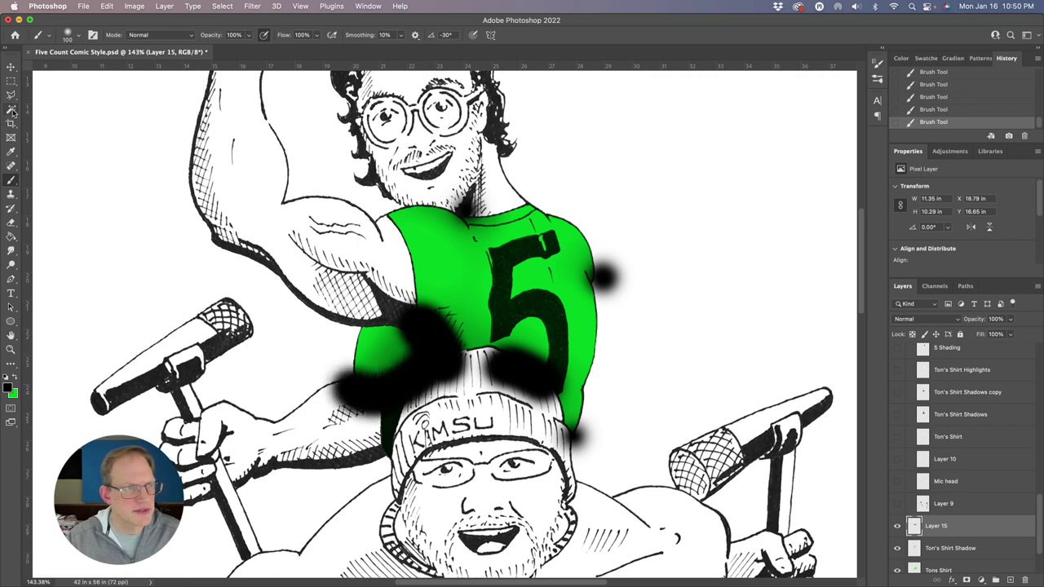
click(11, 110)
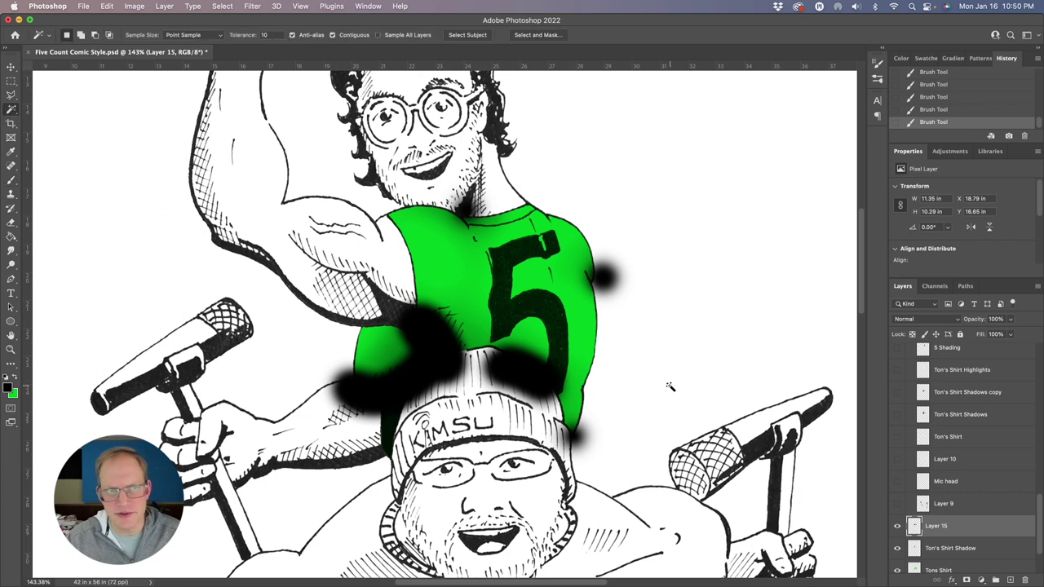
- Trim Layer 15's black shading to the Magic Wand shirt selection, leaving it at 27% opacity
scroll(956, 553, down, 1)
click(955, 548)
click(632, 447)
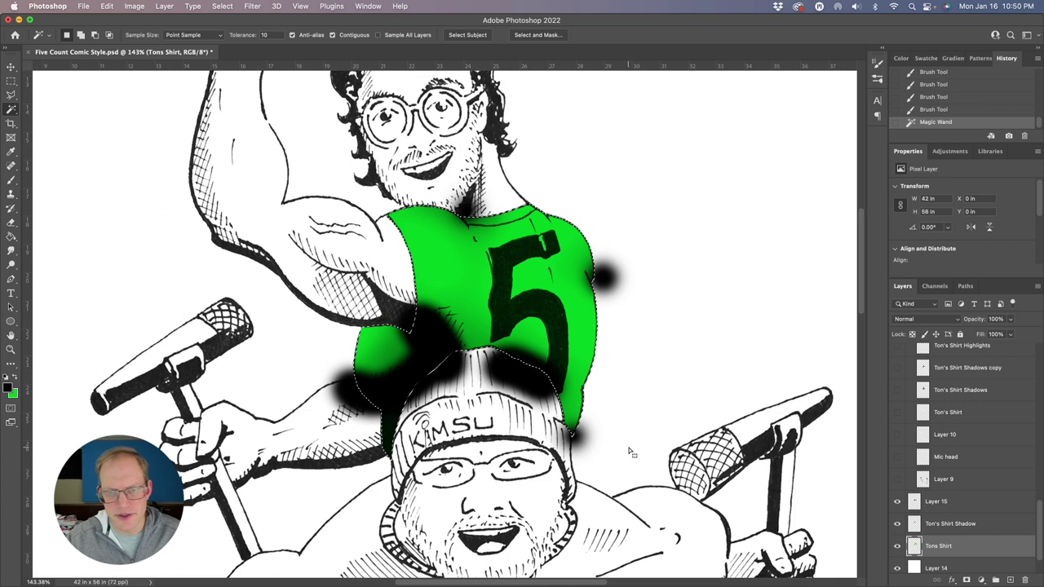
click(961, 505)
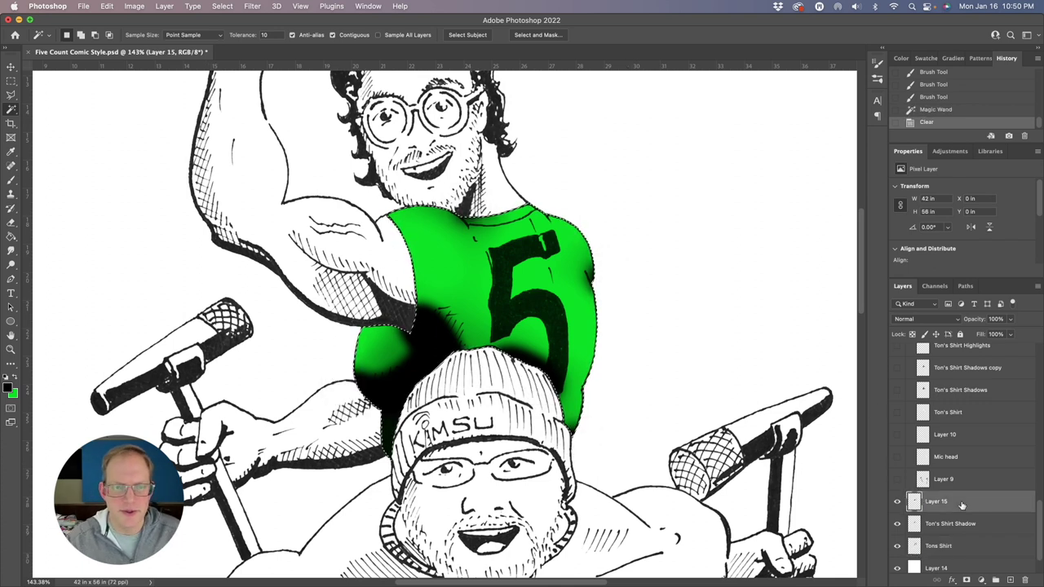
key(l)
key(super+d)
scroll(444, 326, left, 3)
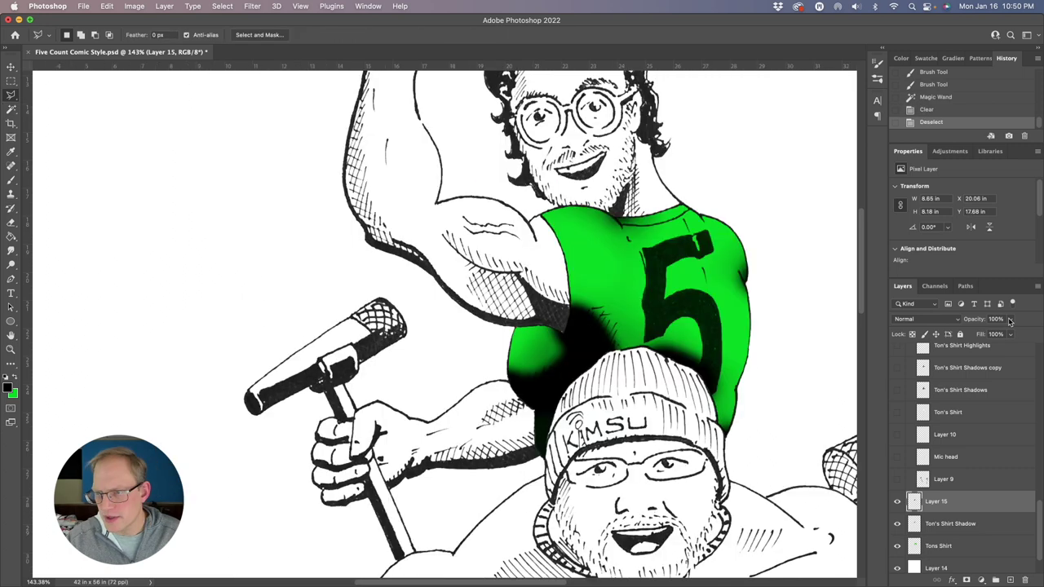
click(1008, 321)
- Fade Layer 15's opacity down to about 17%
click(975, 335)
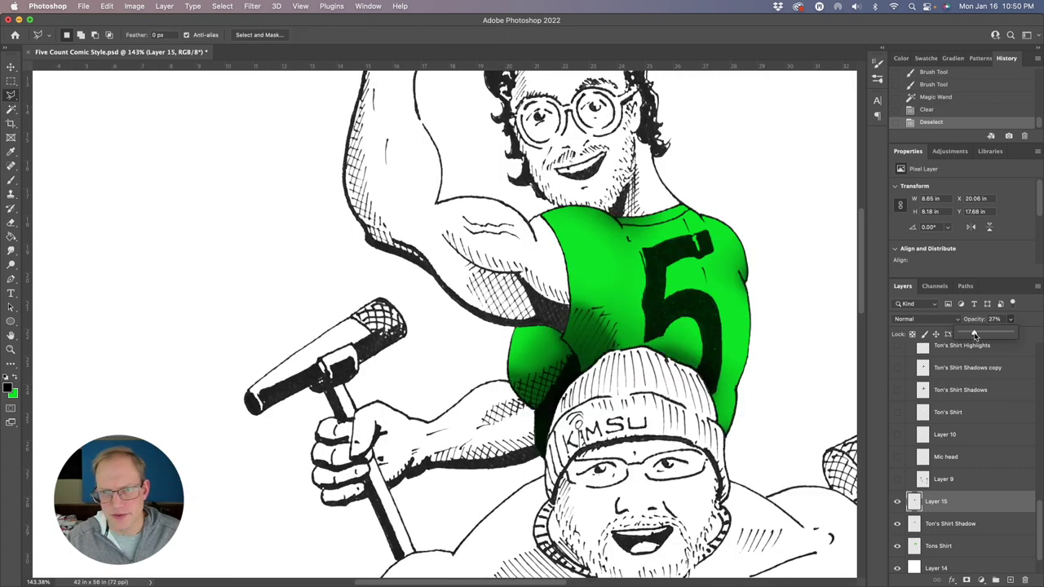
drag(974, 336, 970, 335)
scroll(618, 362, right, 5)
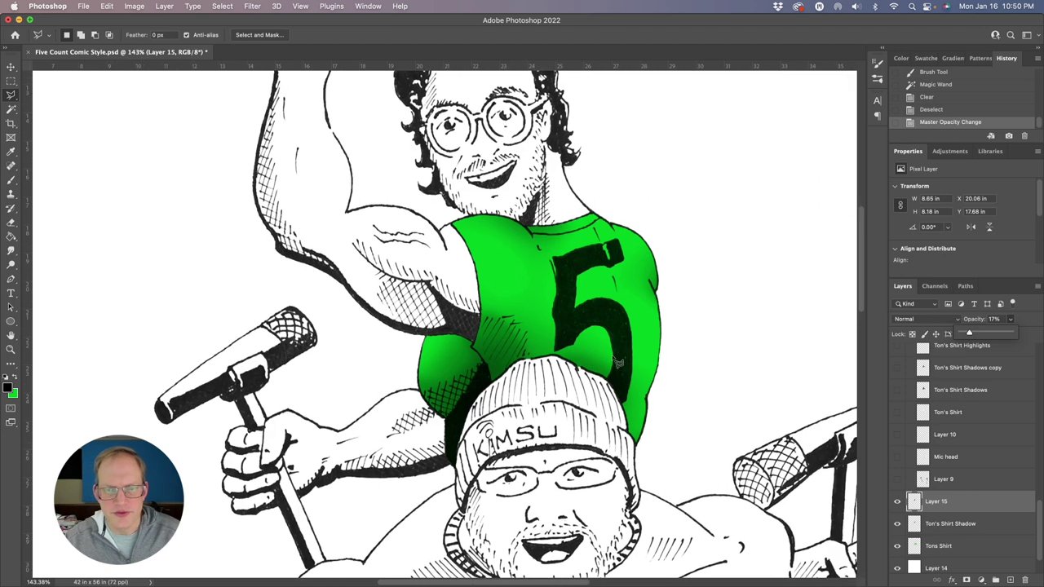
scroll(618, 363, down, 3)
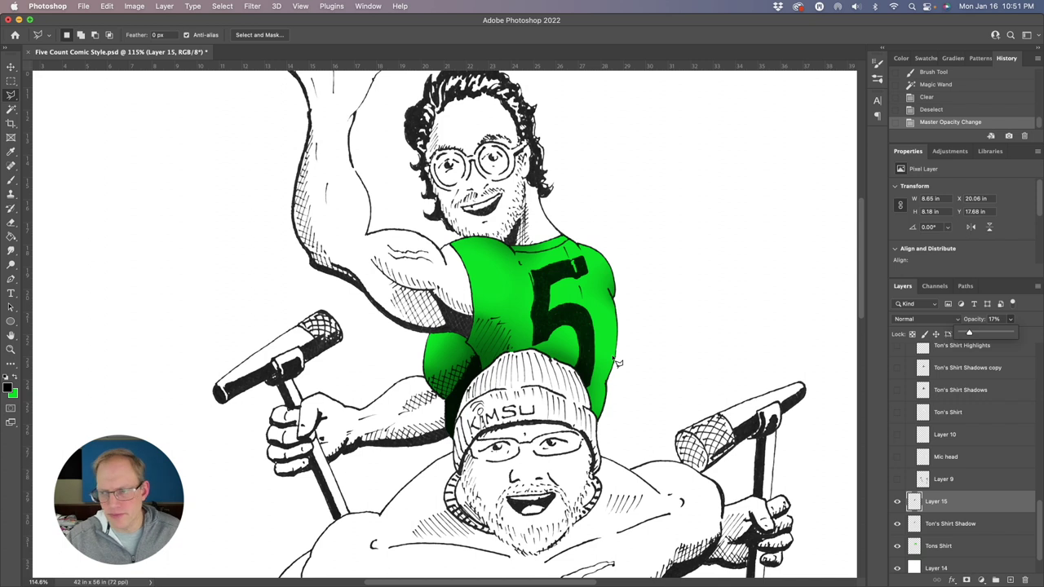
- Rename Layer 15 to 'Tons shirt shadow 2' and set its opacity to 8%
double_click(935, 502)
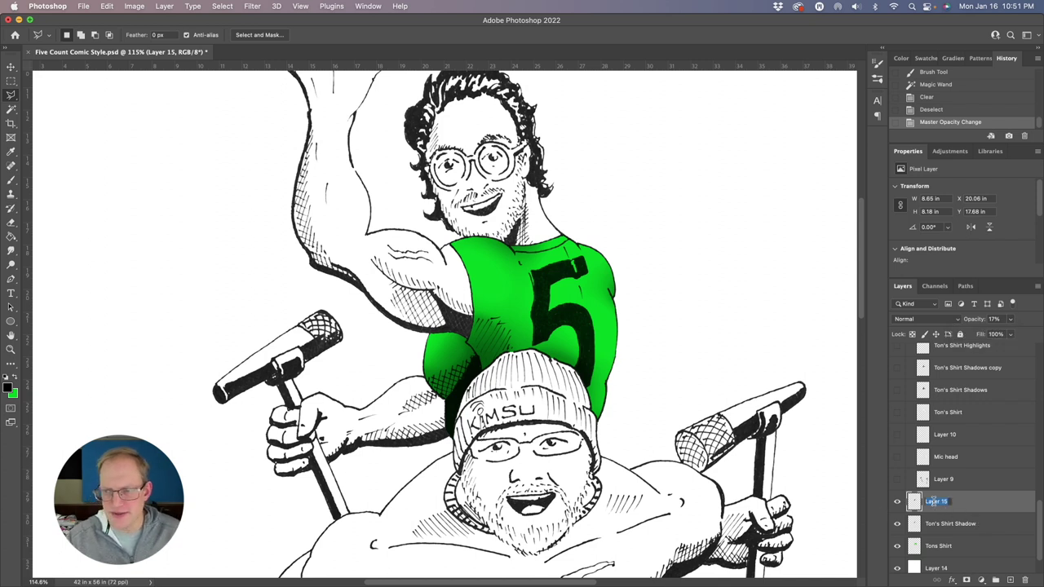
text(Tons shirt)
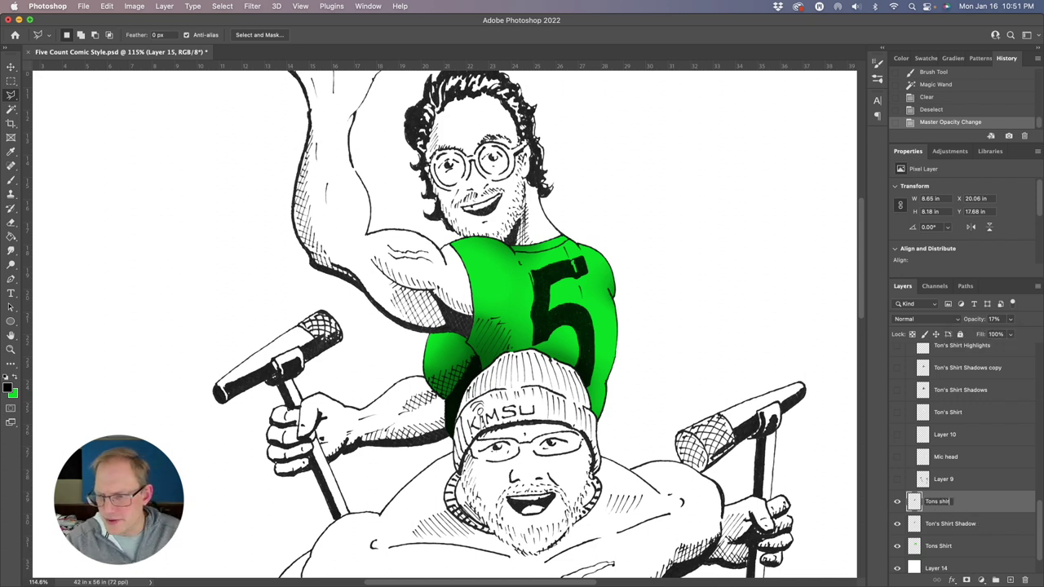
text( shadow)
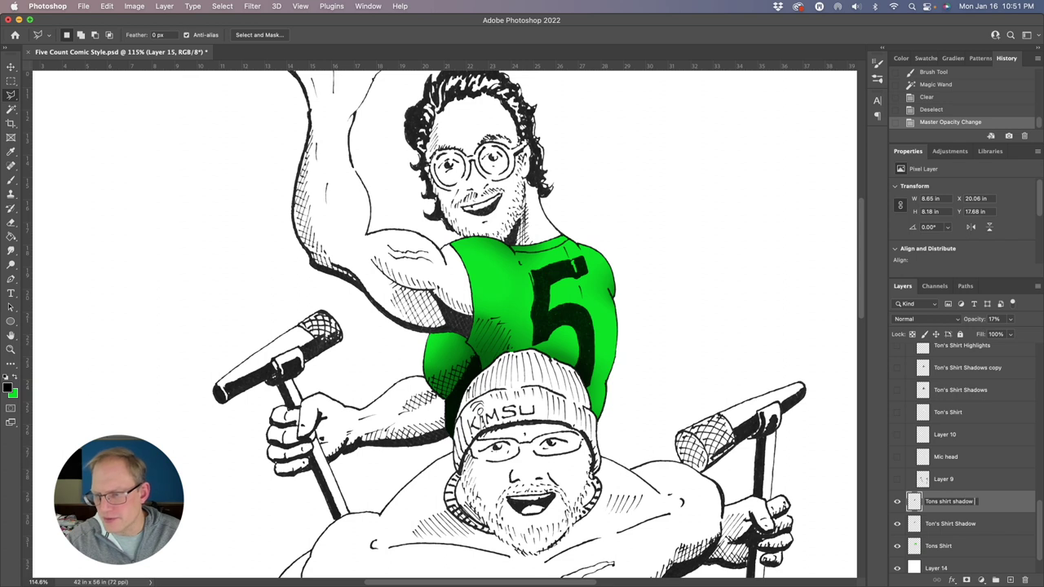
text( 2)
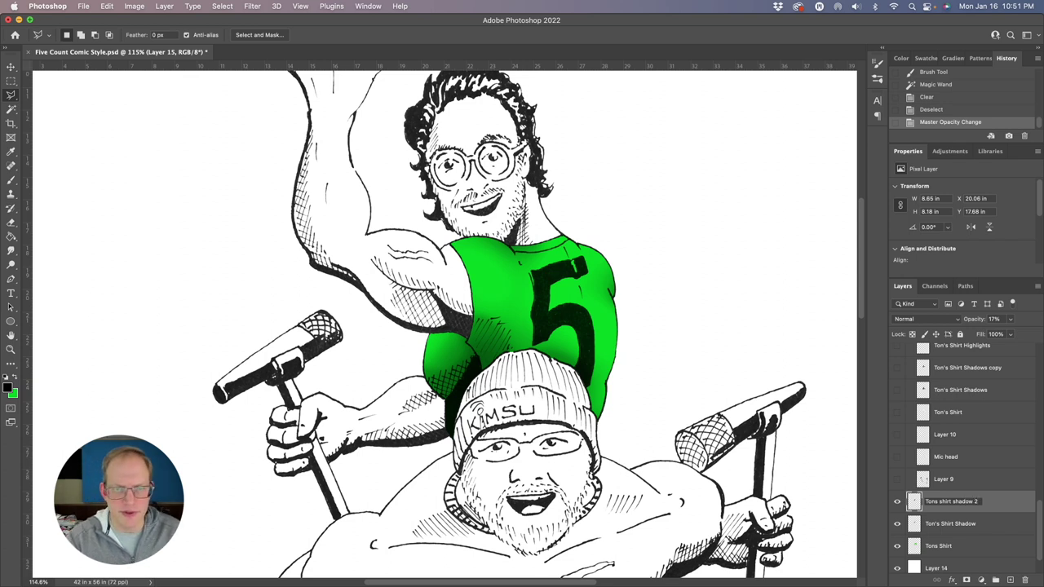
key(Return)
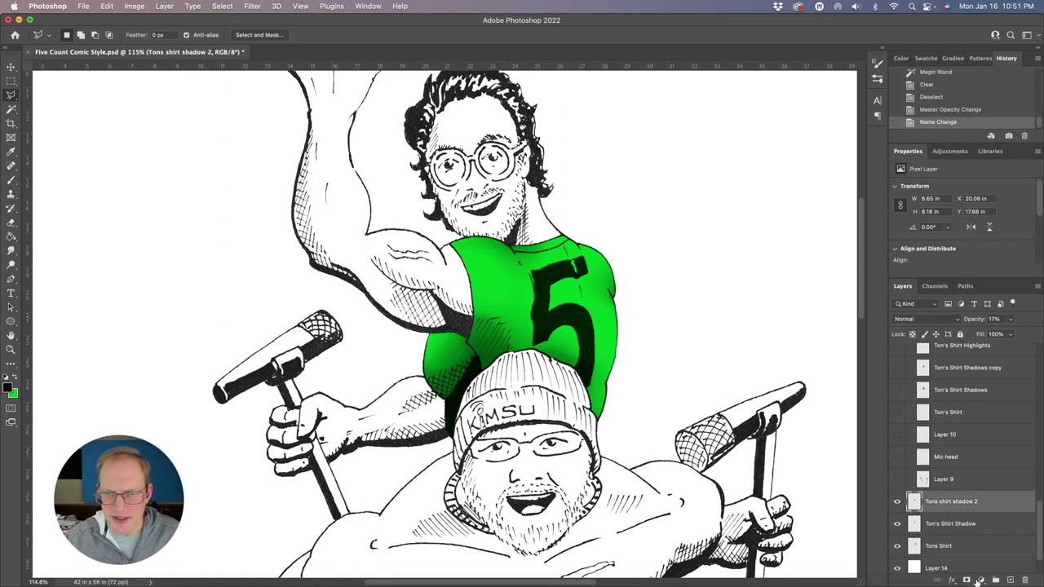
key(0)
key(8)
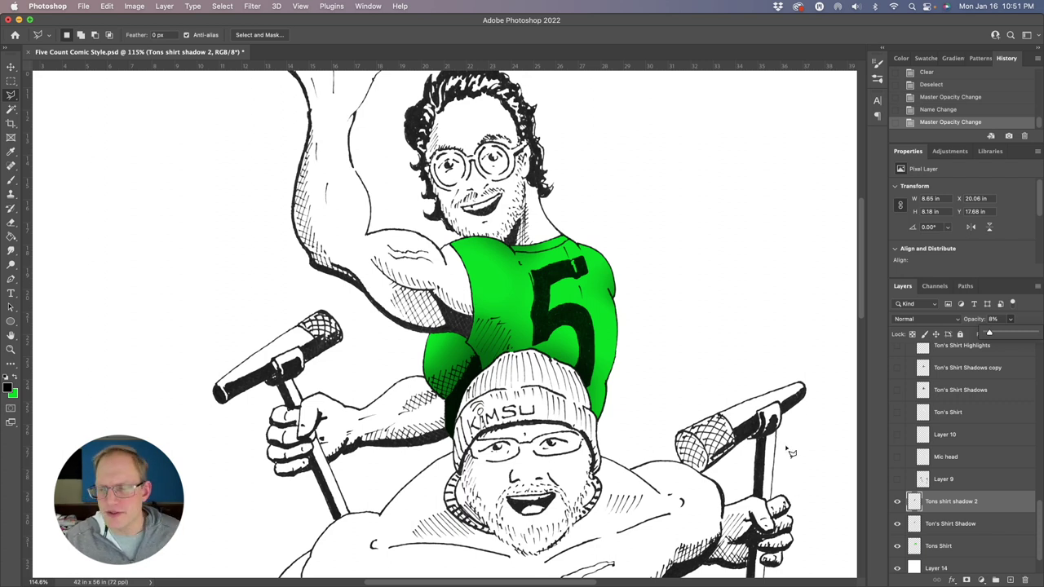
- Hide the second shirt shadow, green shirt shadow and green shirt fill layers
click(897, 500)
click(897, 524)
click(897, 546)
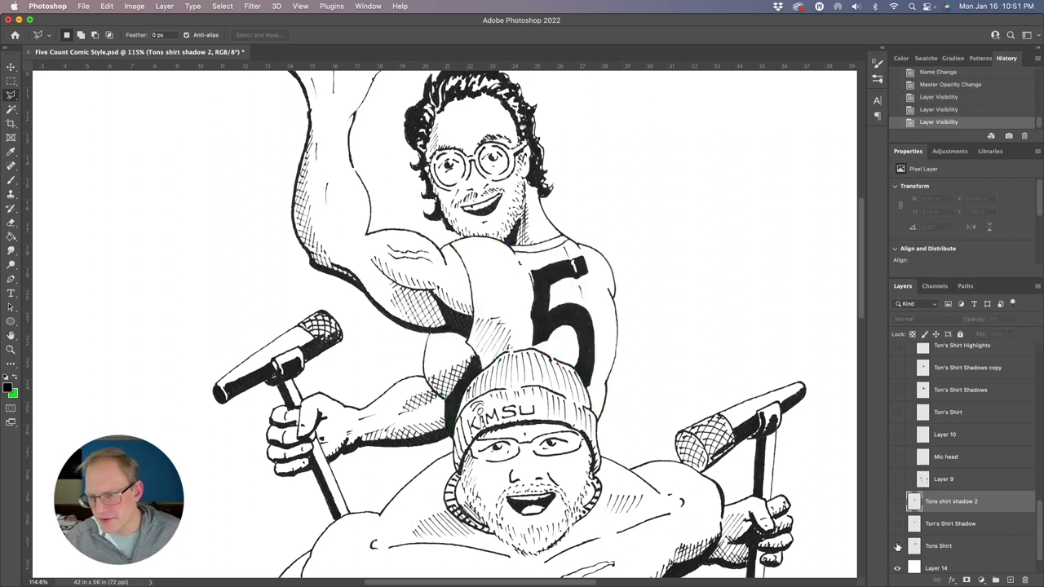
scroll(897, 546, down, 2)
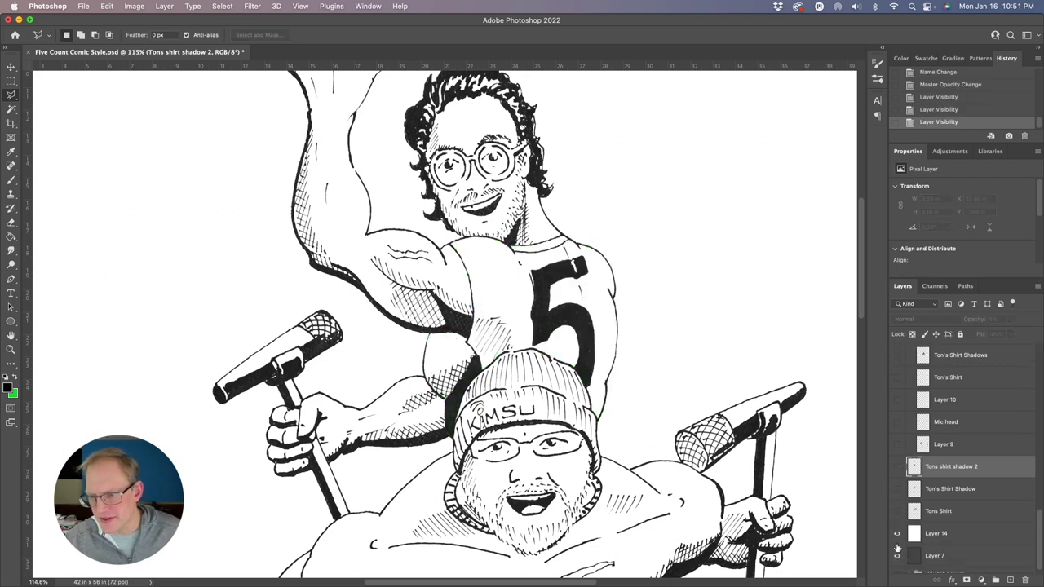
- Delete the three green shirt layers and zoom out
shift+click(965, 516)
key(Delete)
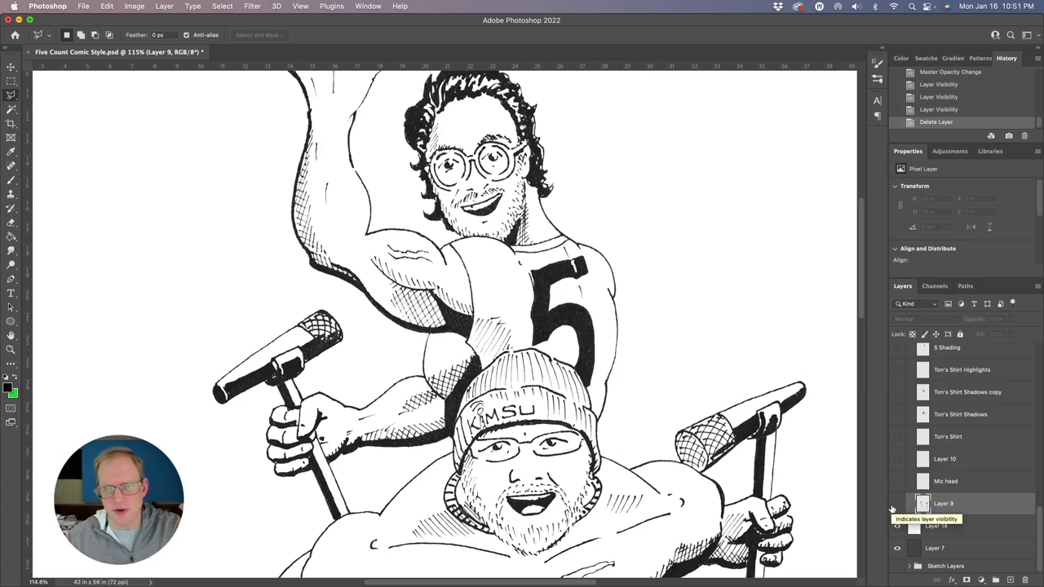
scroll(465, 357, down, 2)
scroll(464, 358, down, 6)
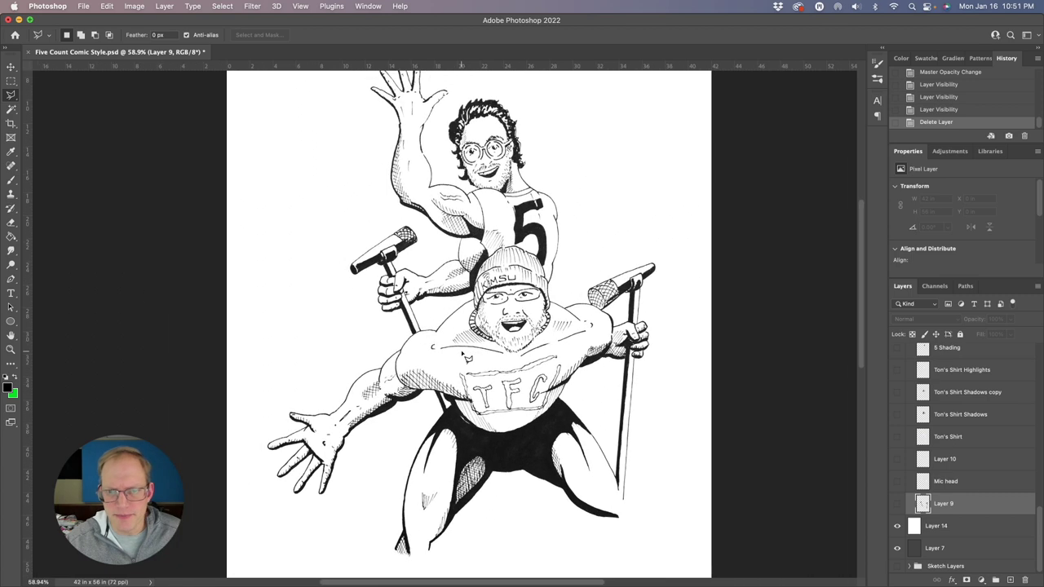
- Show Layer 9's dark mic stands, the Mic head layer and Layer 10
click(896, 503)
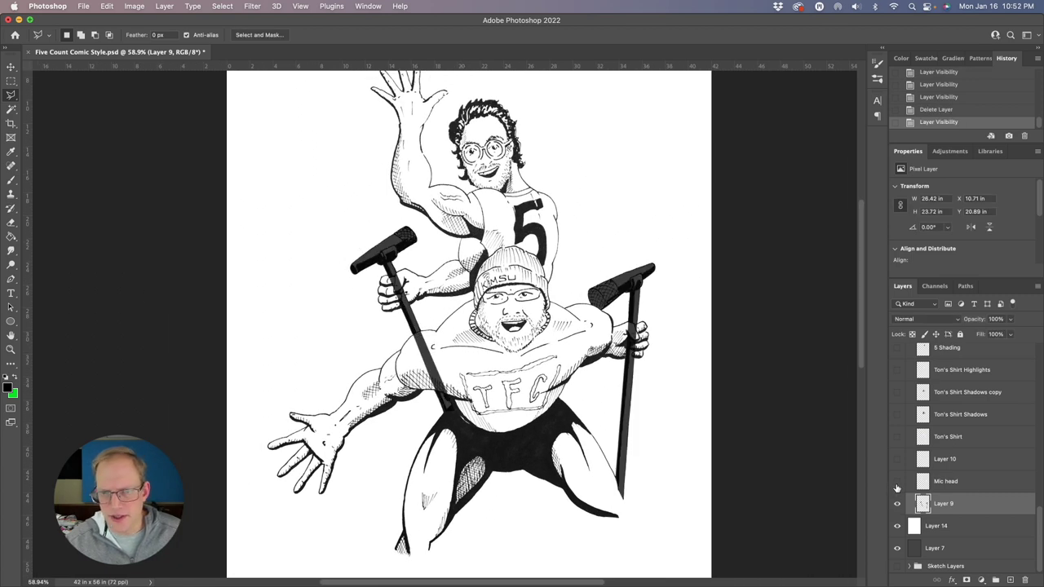
click(897, 483)
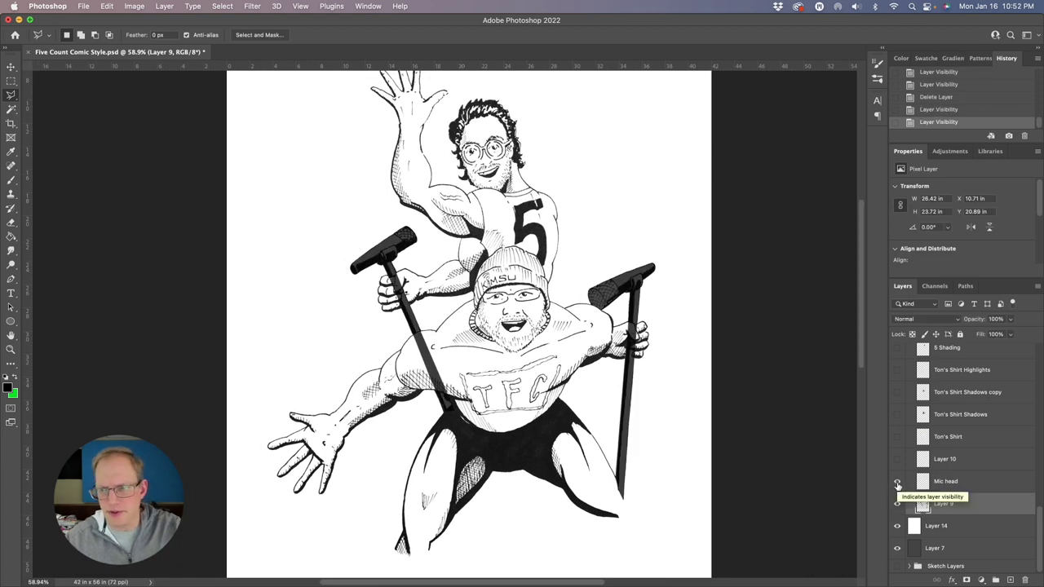
click(897, 460)
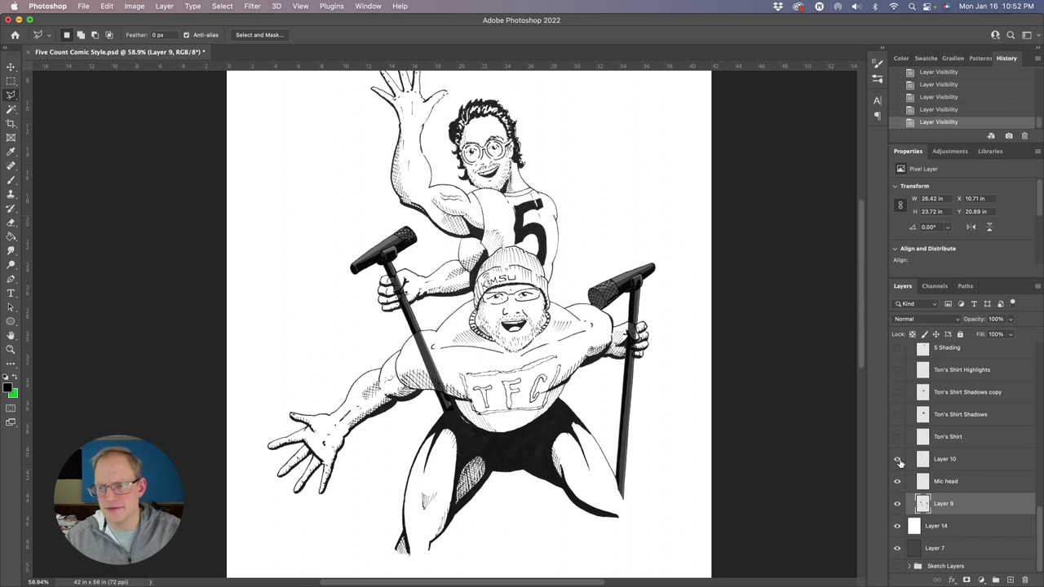
click(897, 461)
click(897, 461)
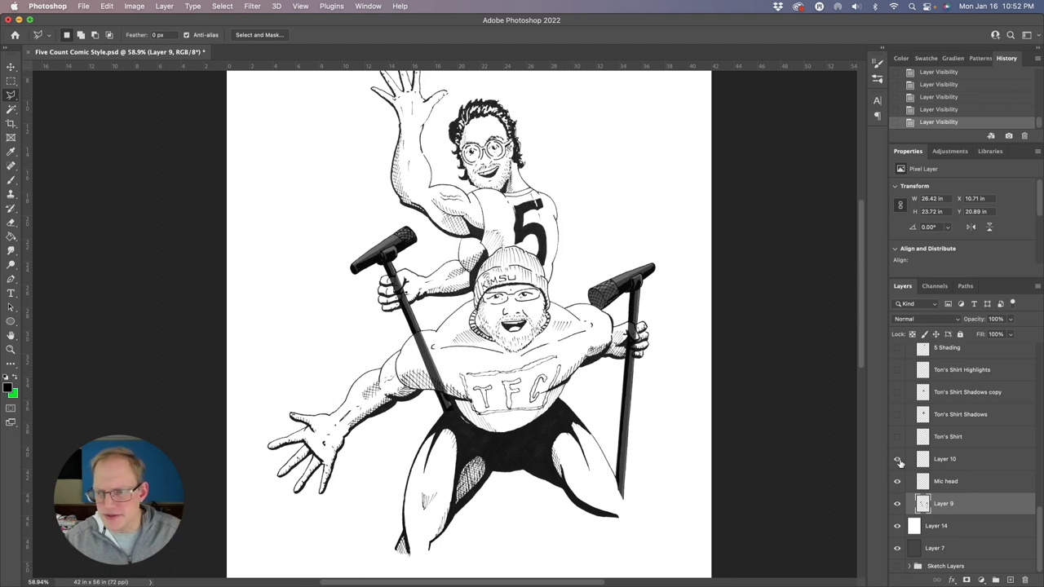
- Show the grey shirt fill, shirt shadows, shadows copy, highlights and 5 Shading layers
click(898, 437)
scroll(898, 440, up, 2)
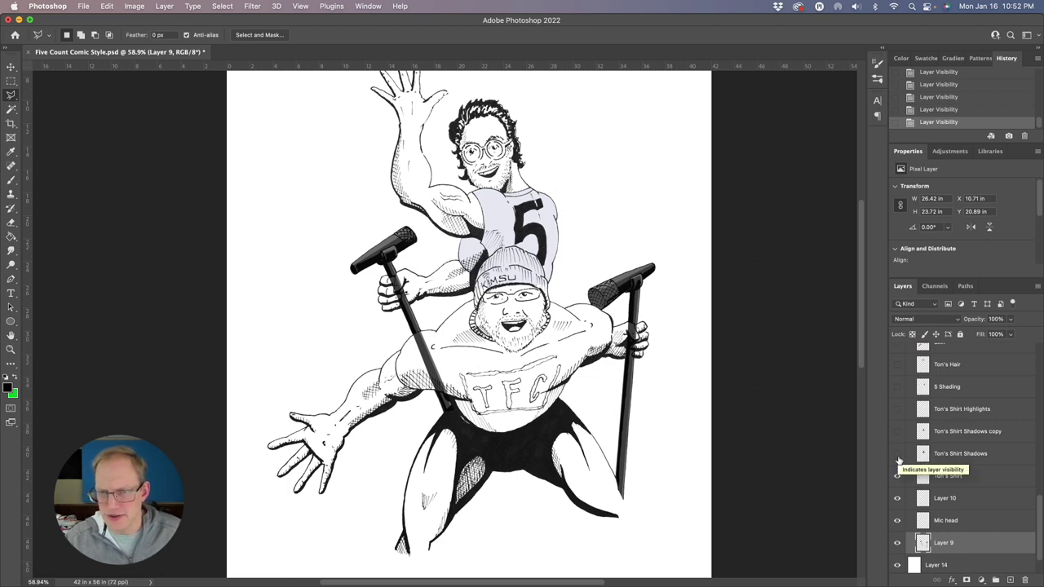
click(898, 455)
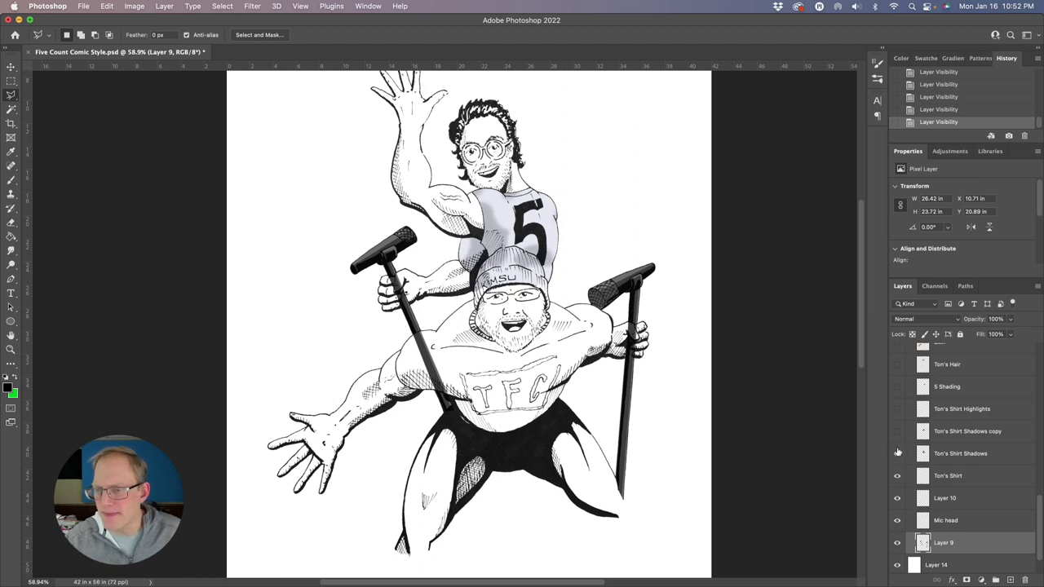
click(897, 432)
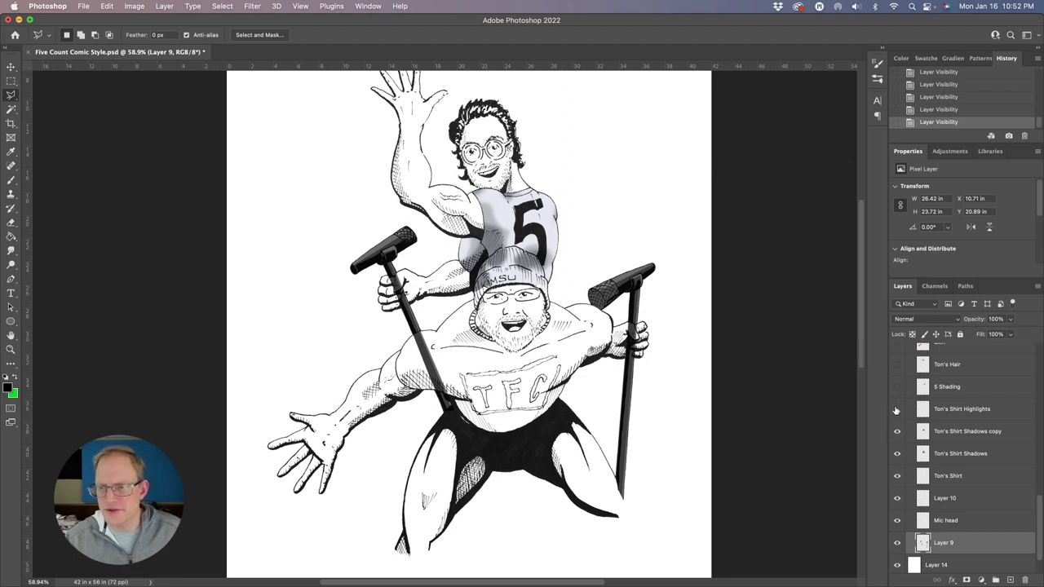
click(897, 409)
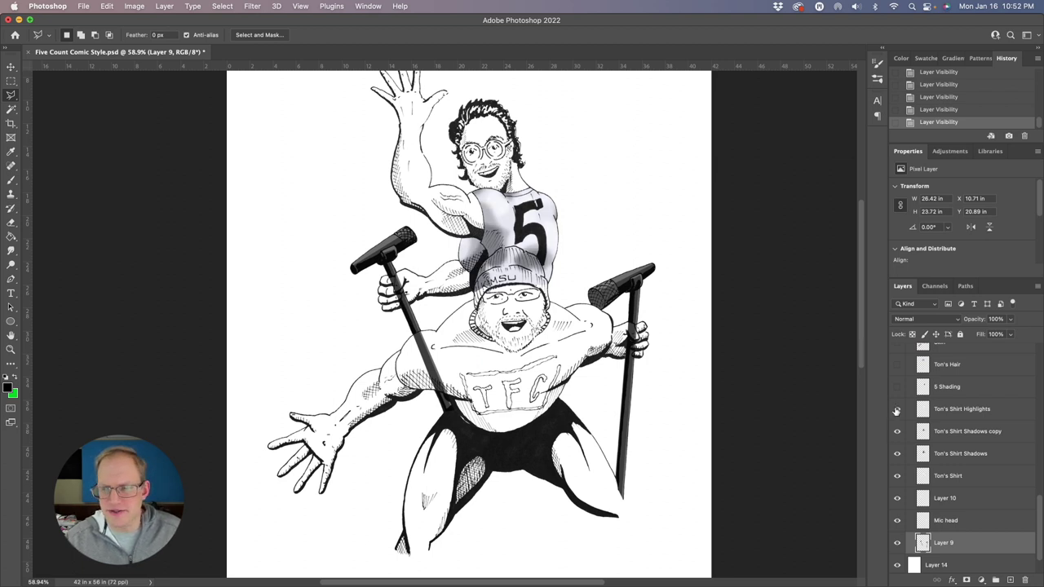
scroll(897, 410, up, 1)
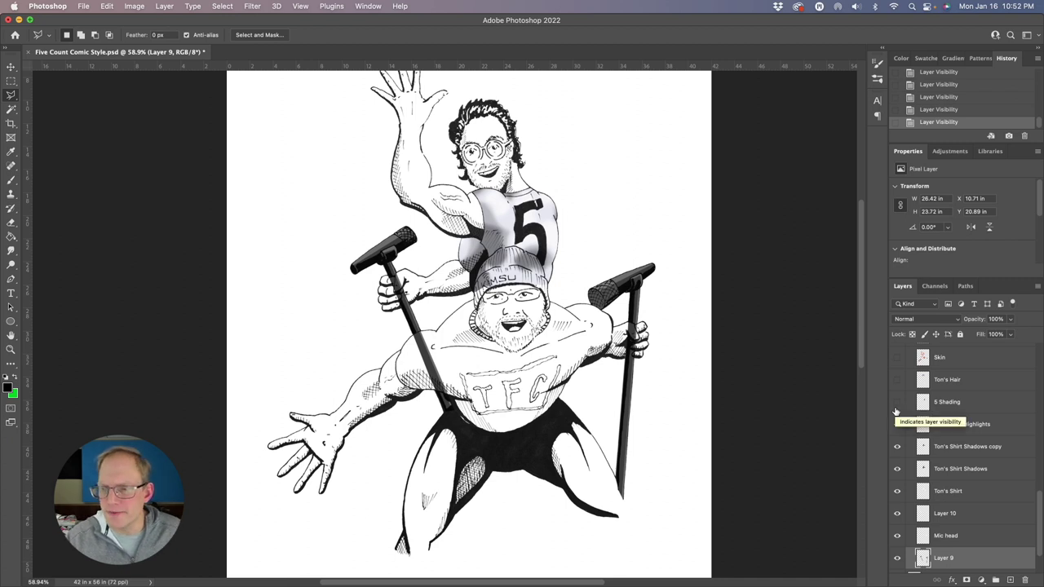
scroll(896, 424, up, 3)
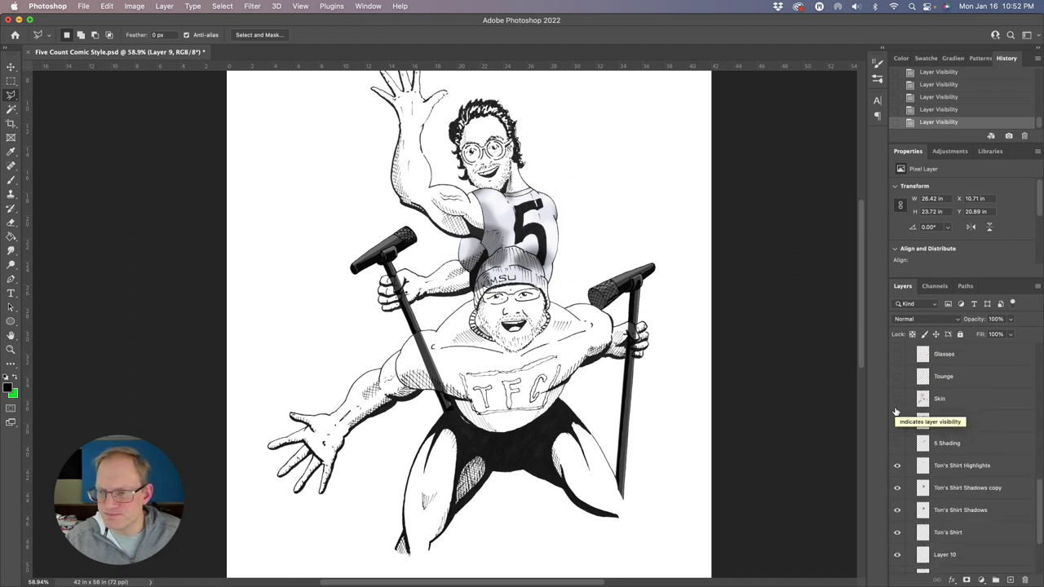
click(897, 453)
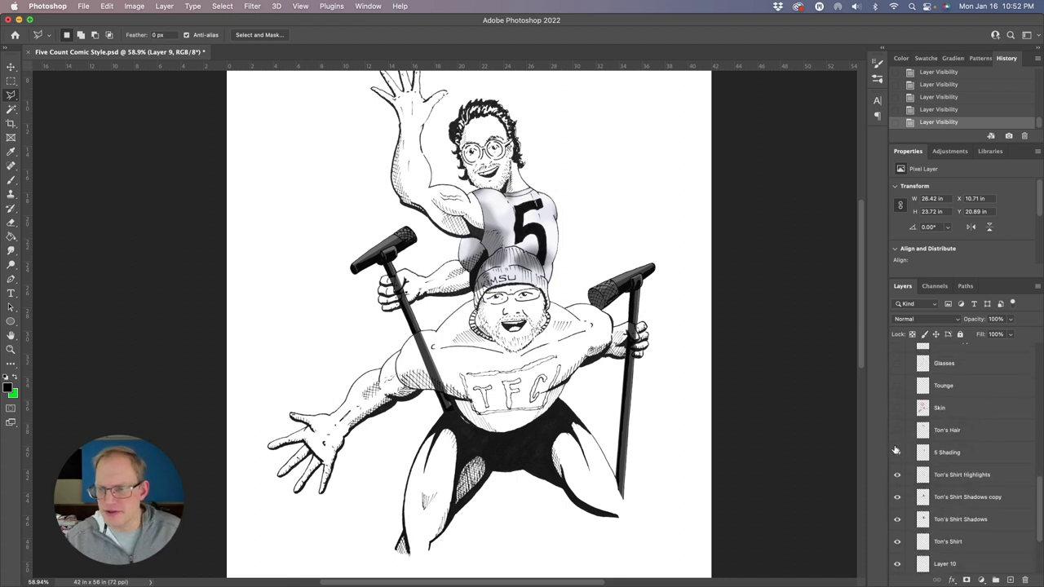
- Show the blue hair colour, Skin and Tounge layers
click(897, 430)
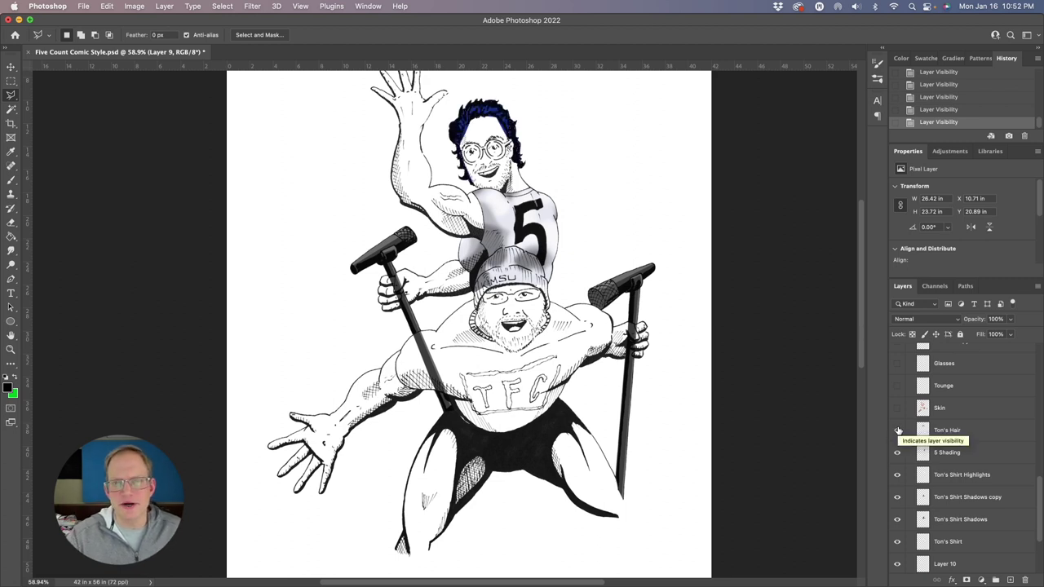
scroll(898, 430, up, 2)
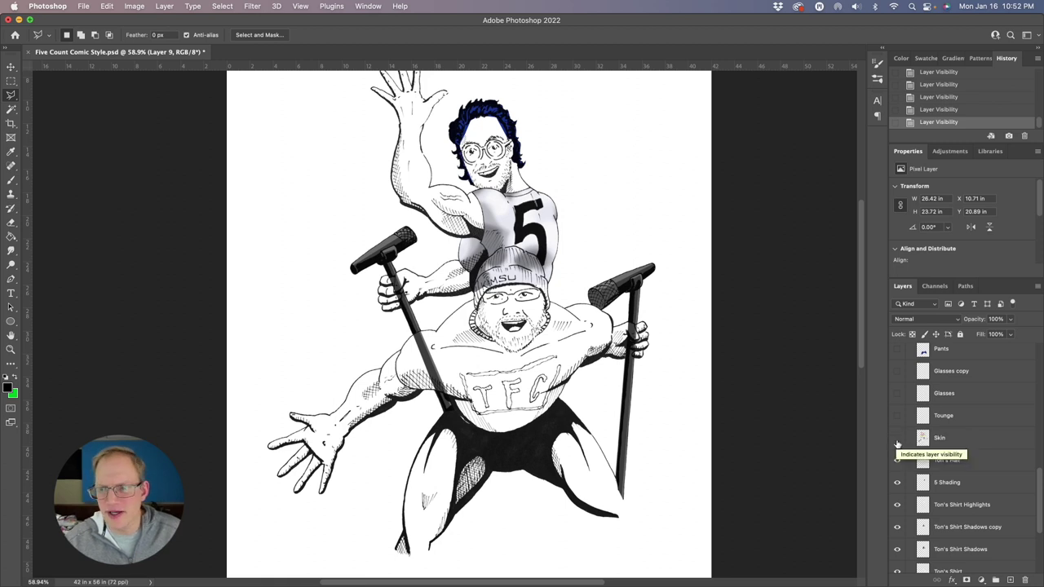
click(897, 437)
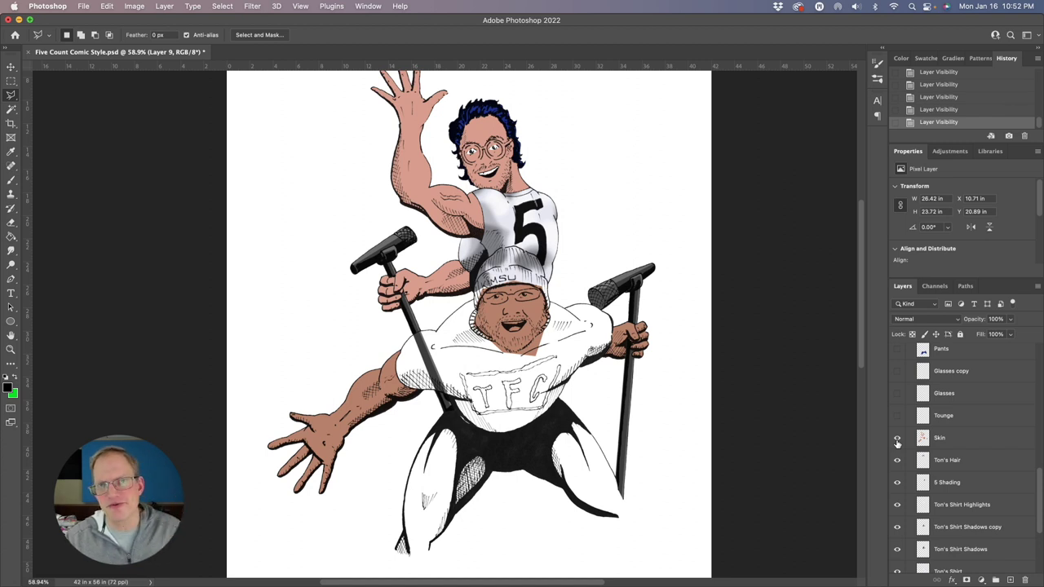
scroll(897, 442, up, 2)
click(897, 440)
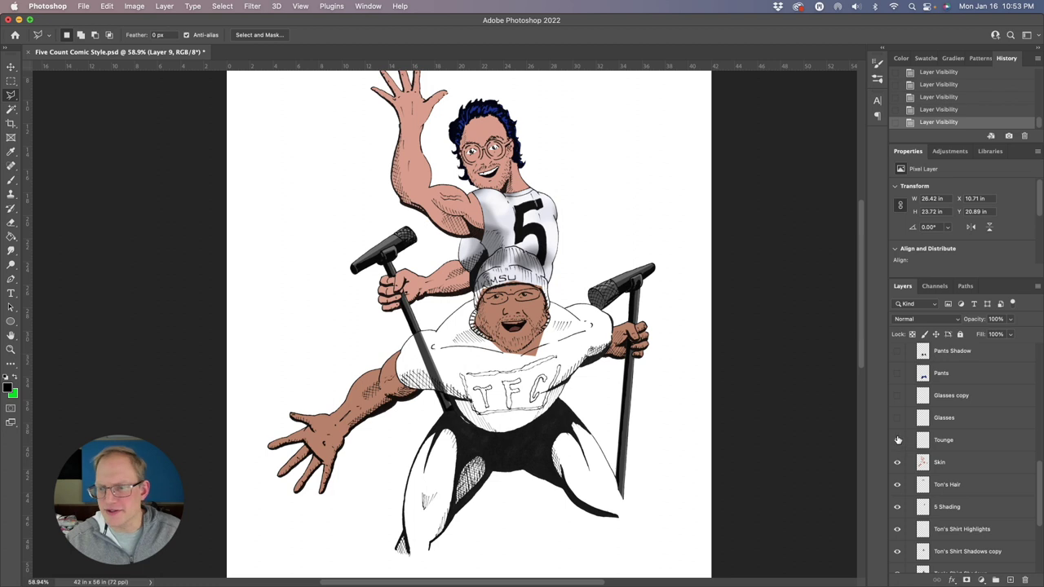
- Show the Glasses and Glasses copy layers, then the blue Pants layer
click(897, 418)
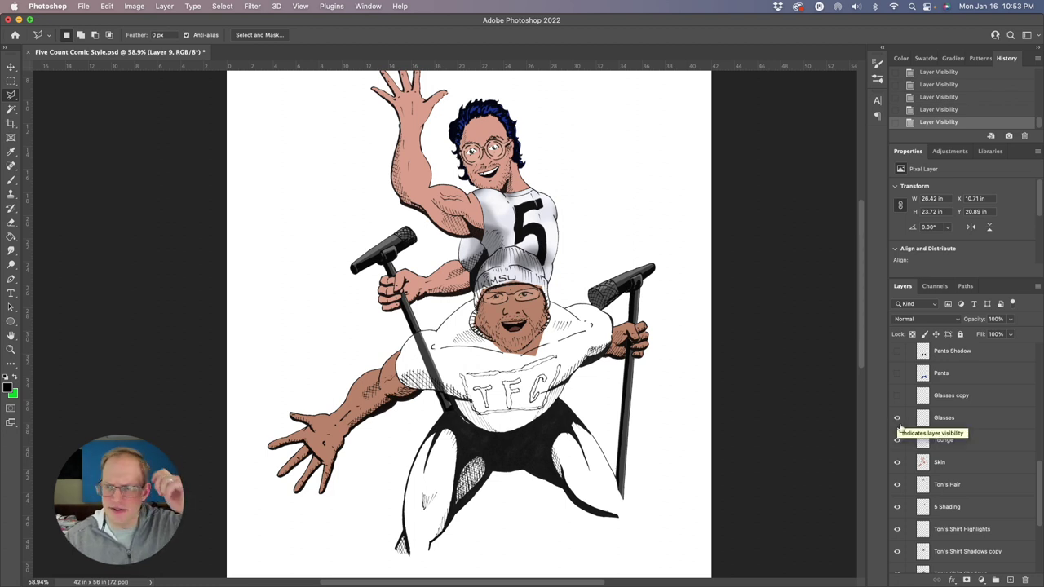
click(974, 417)
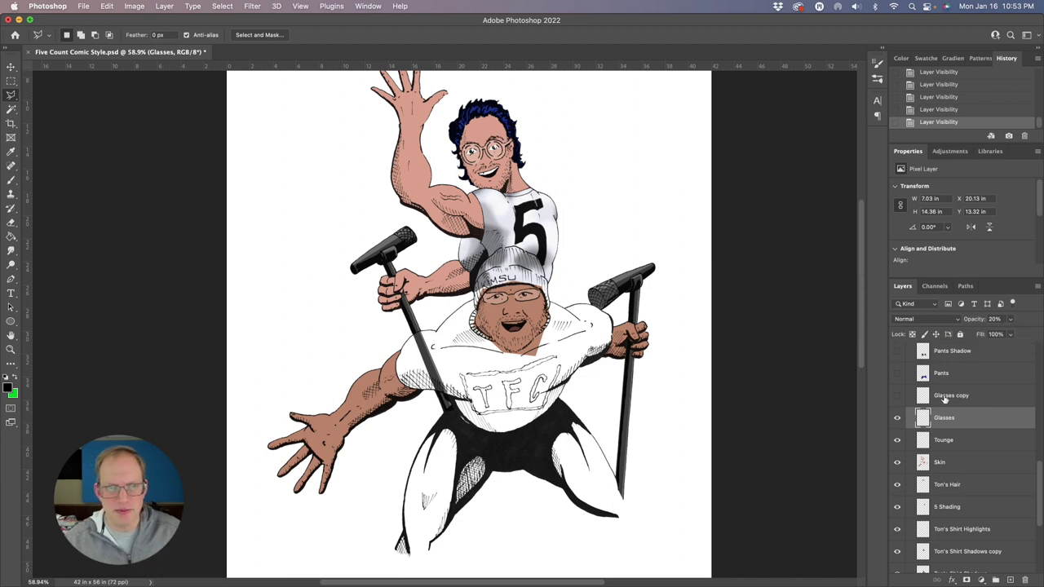
click(897, 397)
click(962, 396)
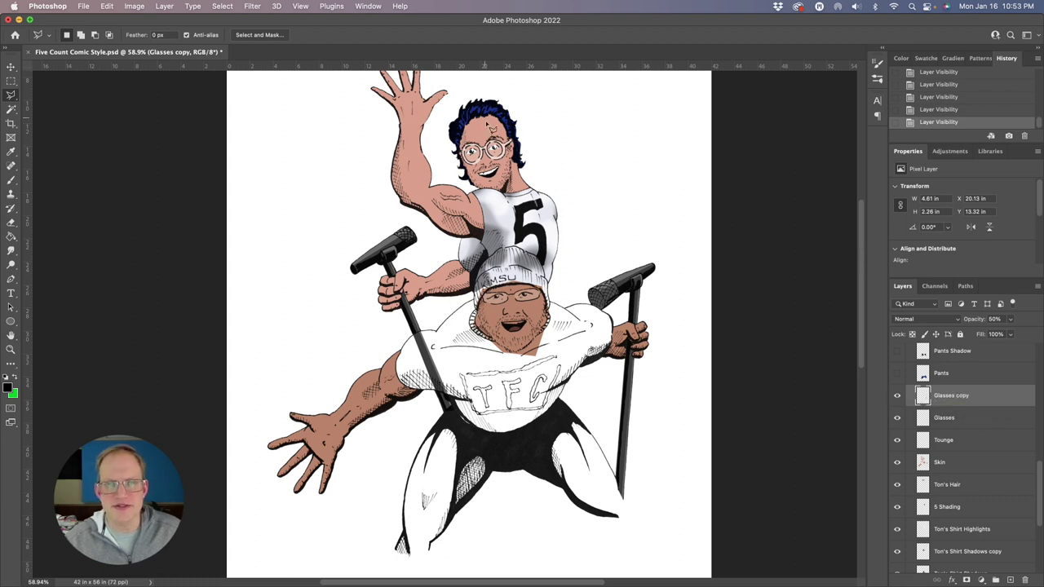
scroll(898, 418, up, 2)
click(897, 418)
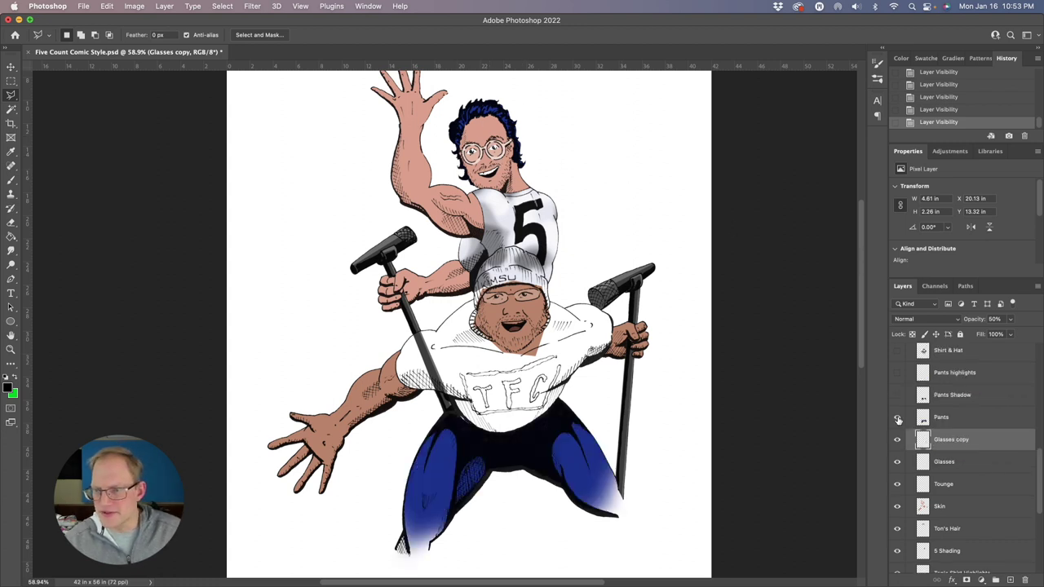
- Show the Pants Shadow and Pants highlights layers on the blue pants
click(962, 419)
click(897, 394)
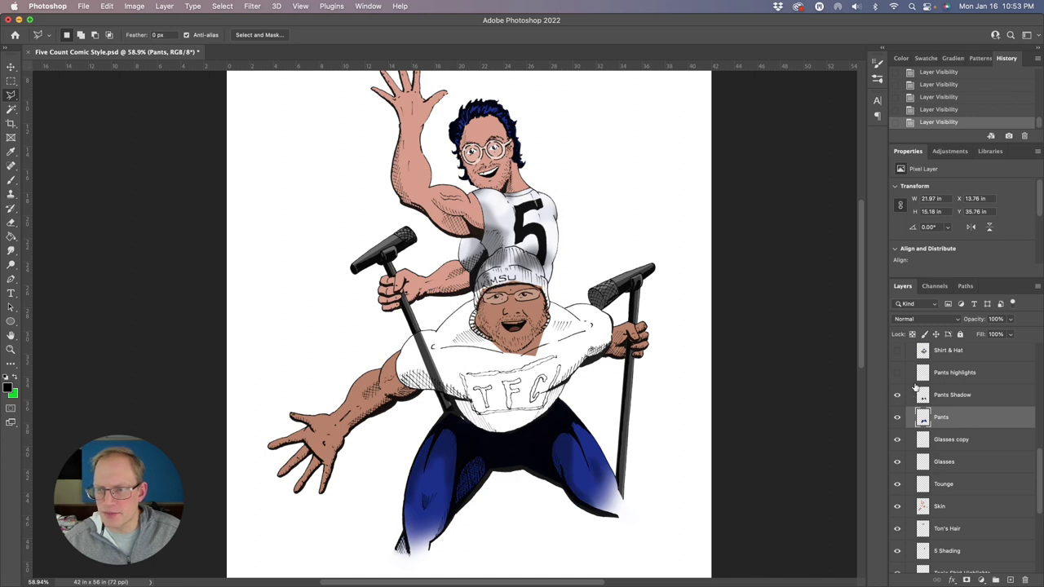
click(897, 372)
scroll(897, 383, up, 2)
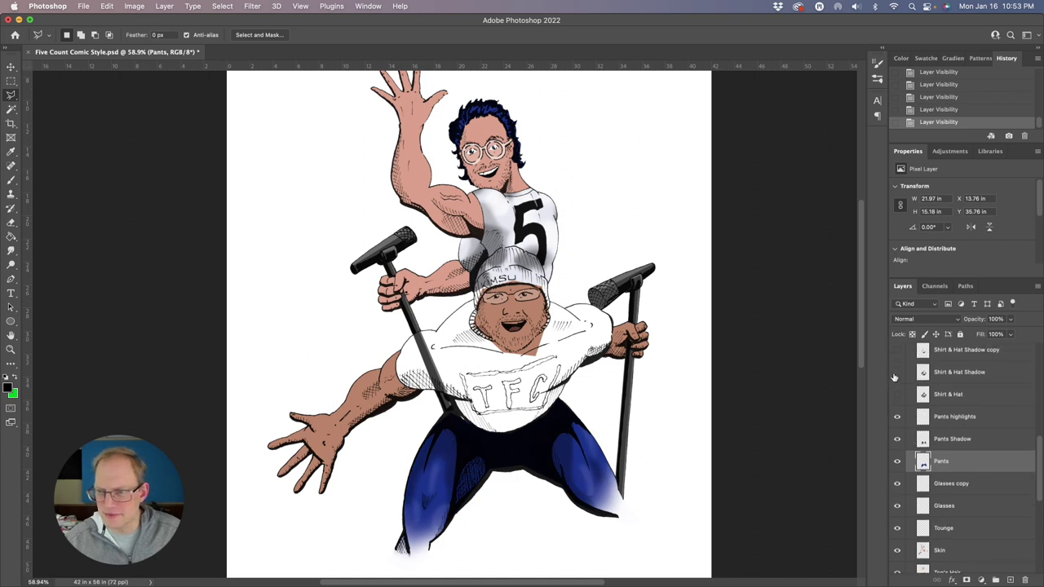
- Show the grey shirt and purple beanie with their shading, highlights and TFC lettering
click(898, 404)
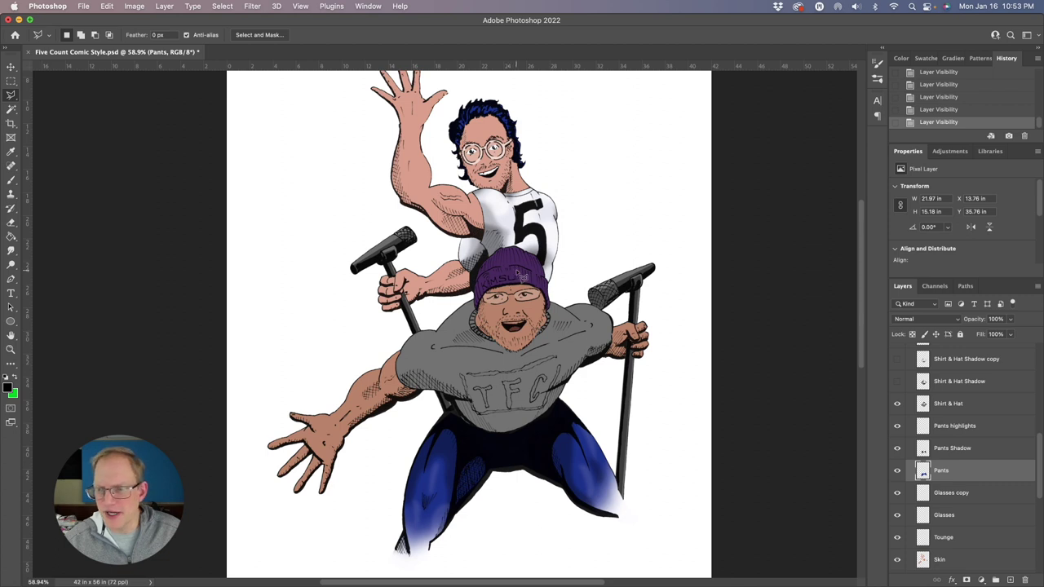
scroll(896, 412, up, 3)
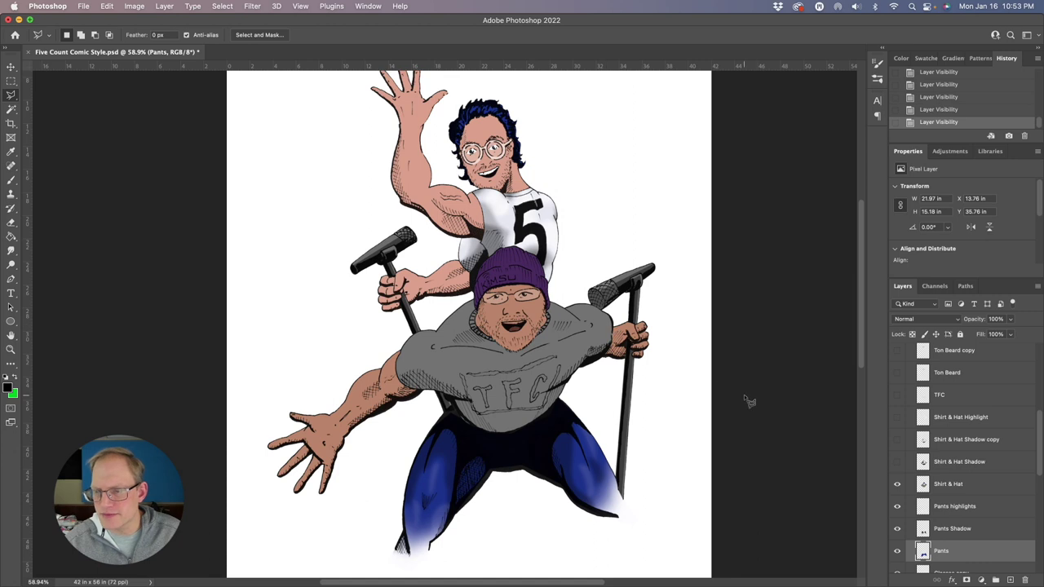
click(897, 461)
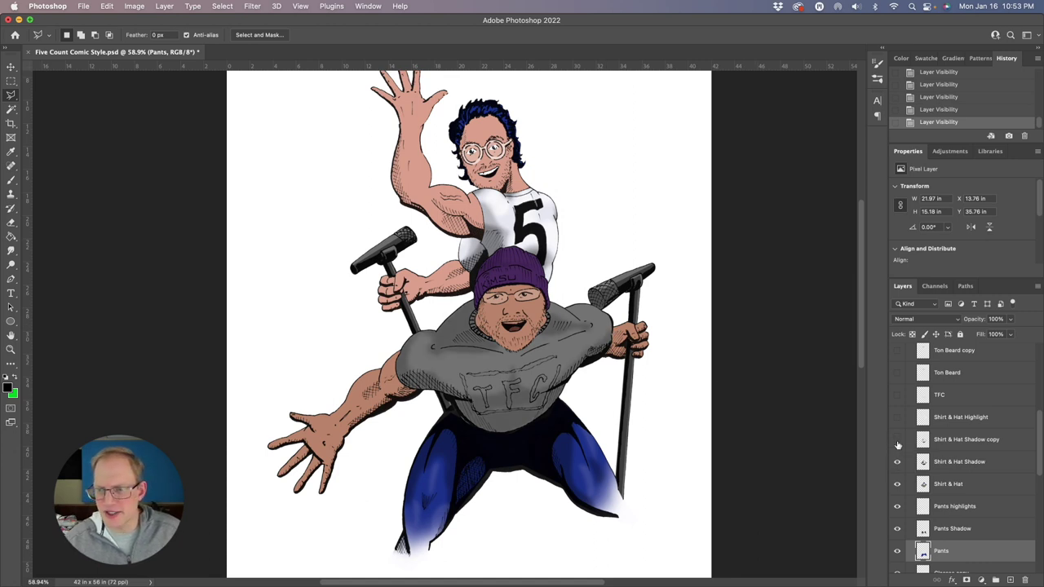
click(897, 439)
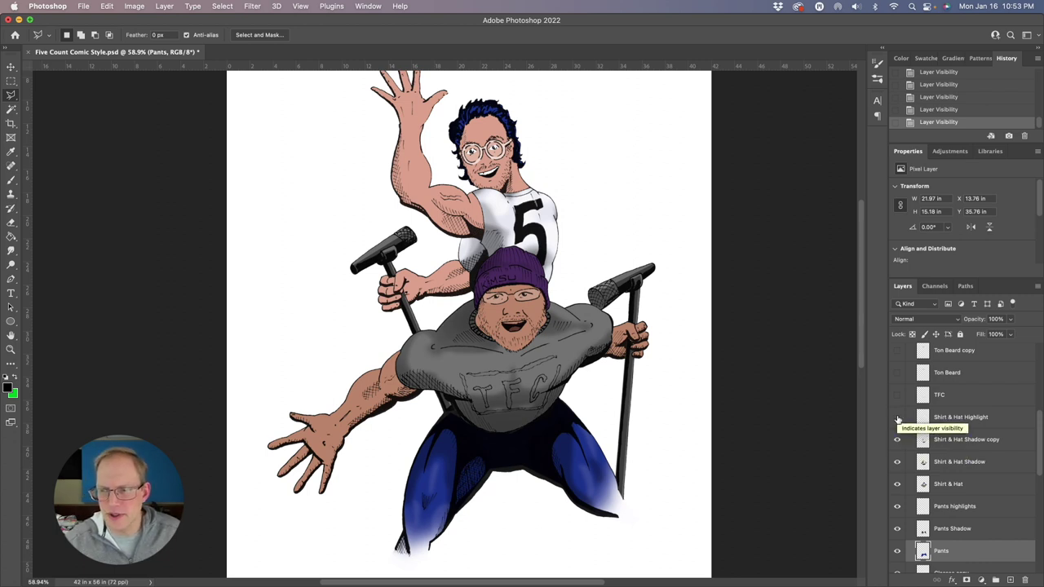
click(897, 418)
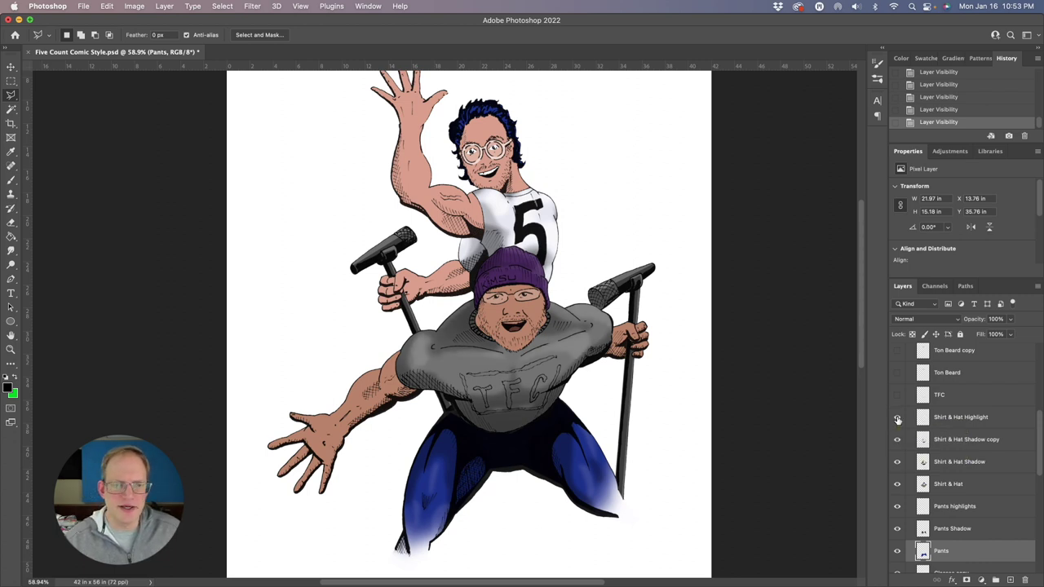
click(896, 418)
click(896, 418)
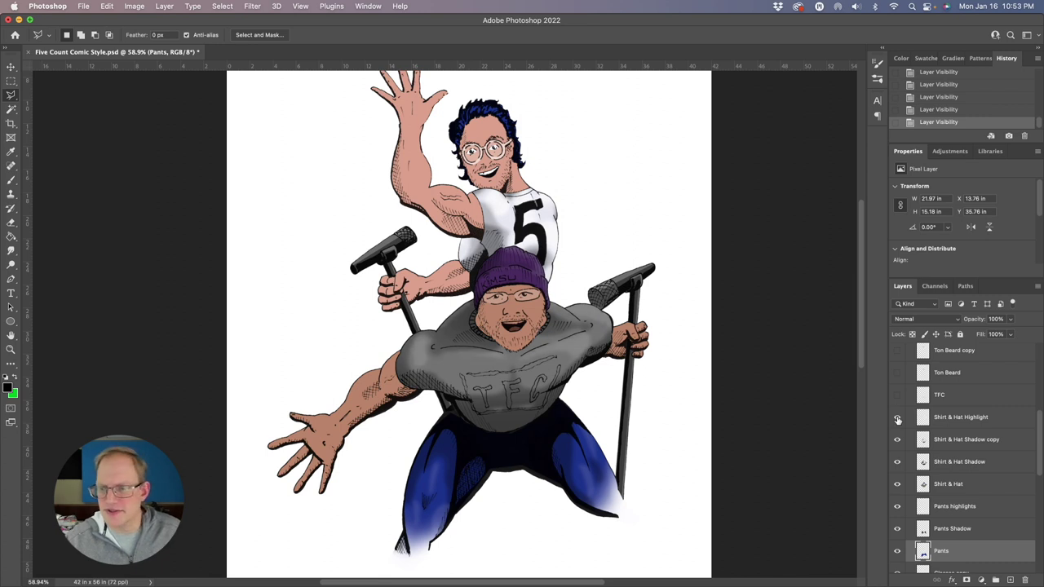
click(897, 394)
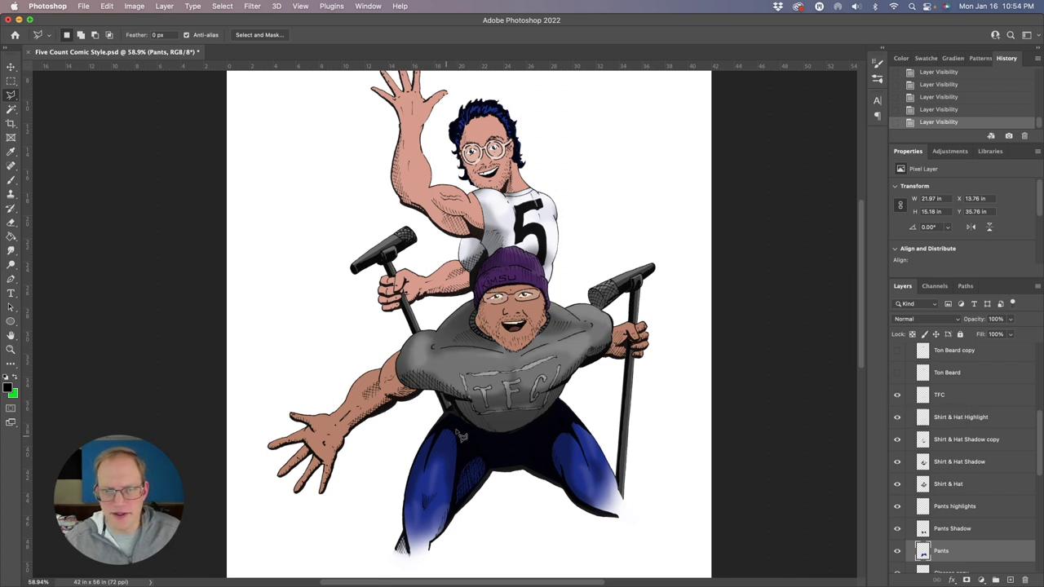
scroll(930, 383, up, 2)
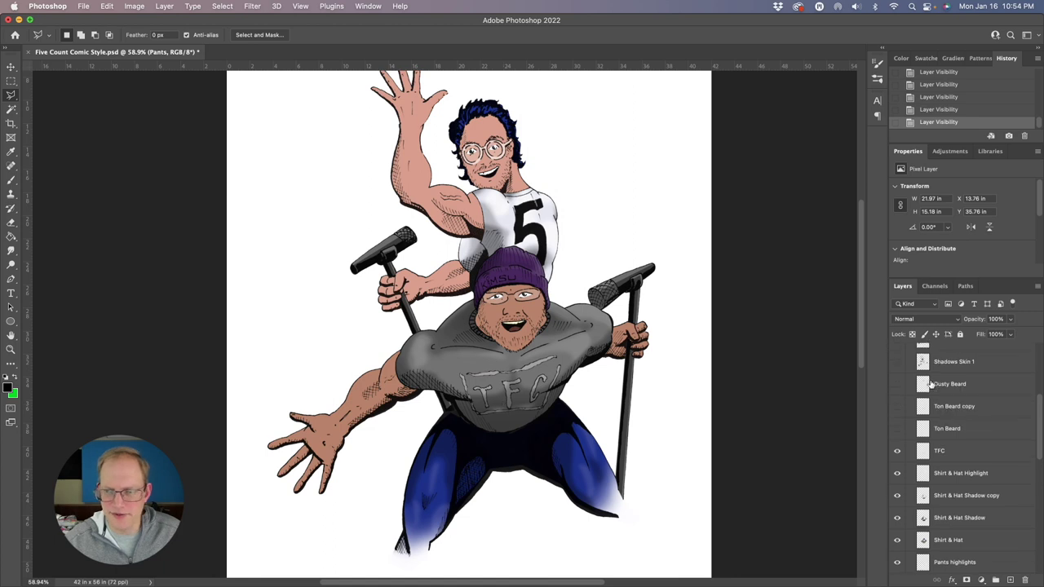
scroll(930, 384, up, 1)
- Show the top host's beard plus its copy, and the lower host's beard
click(897, 459)
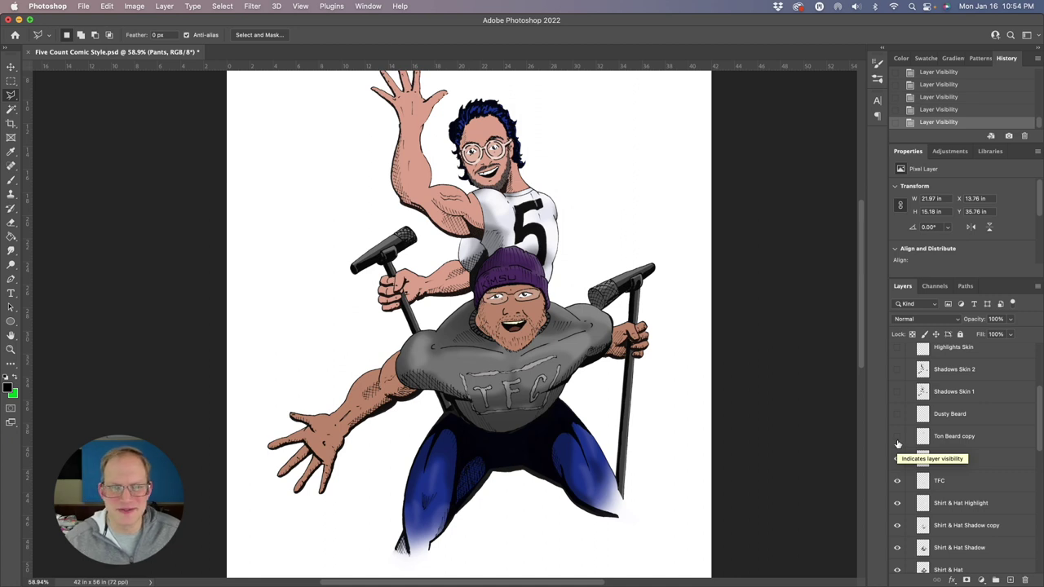
click(897, 439)
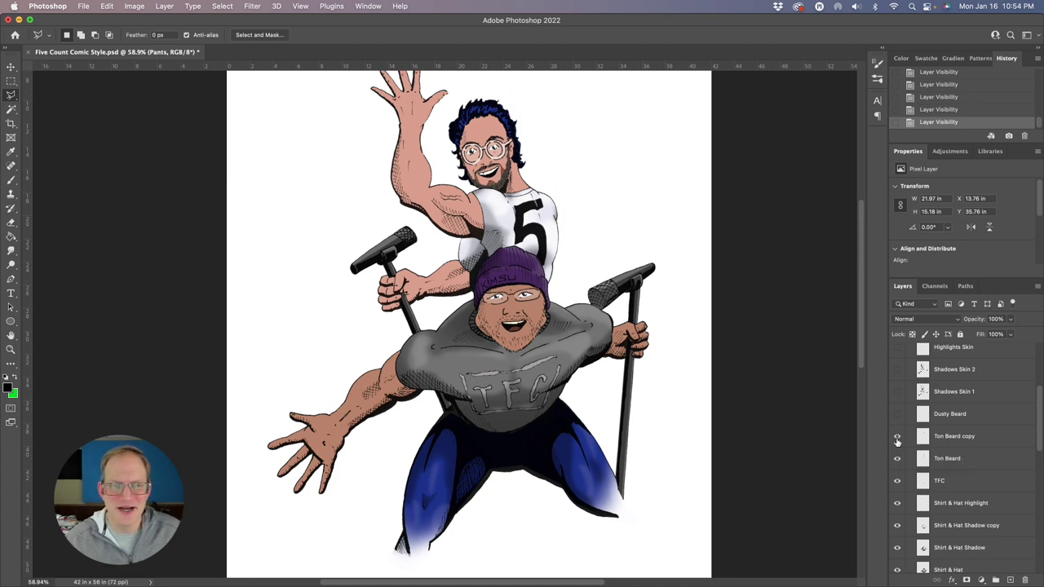
scroll(898, 427, up, 2)
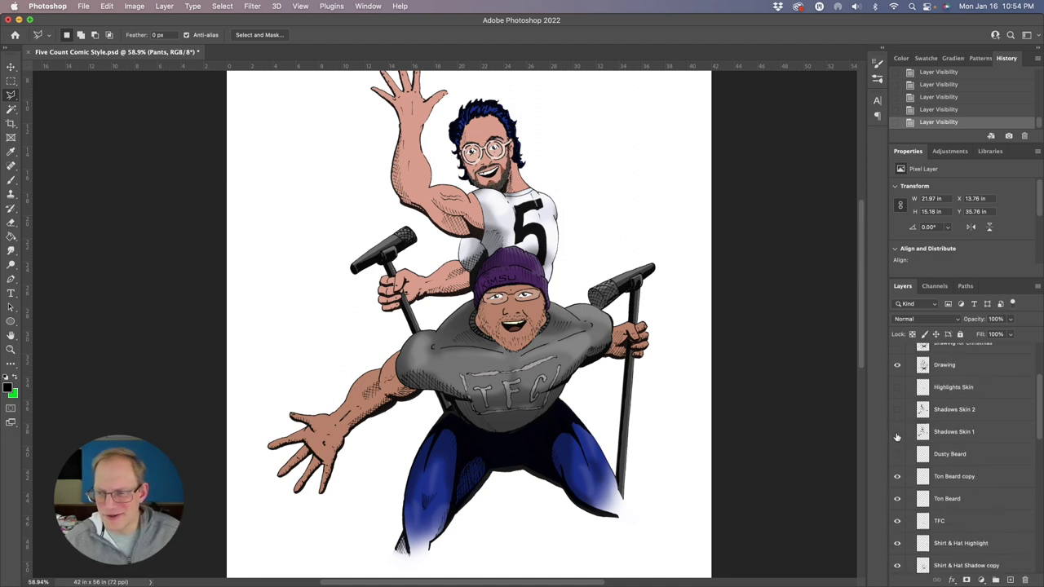
click(897, 455)
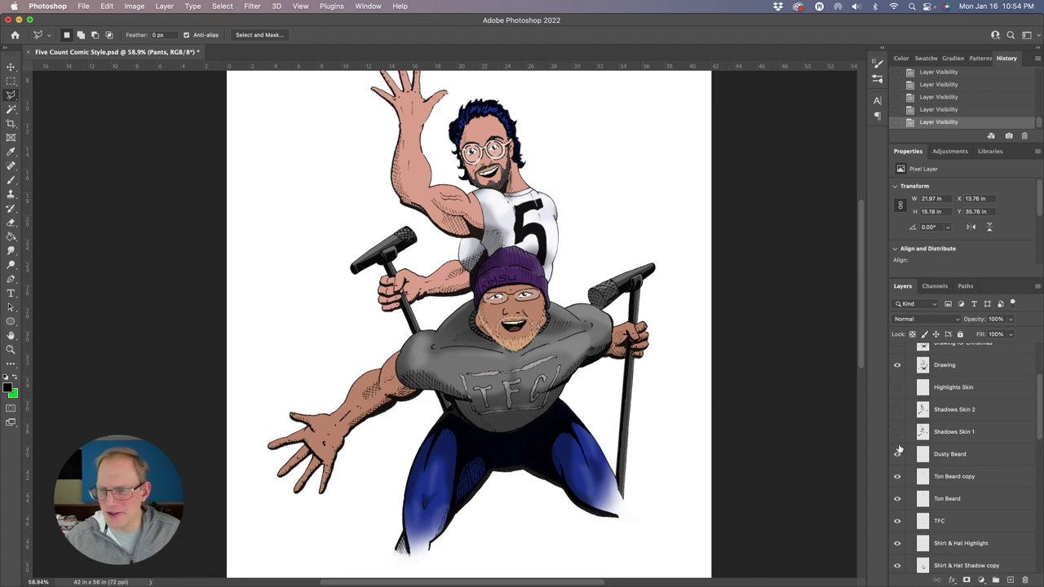
- Show the Shadows Skin 1 and 2 layers and the Highlights Skin layer
click(898, 433)
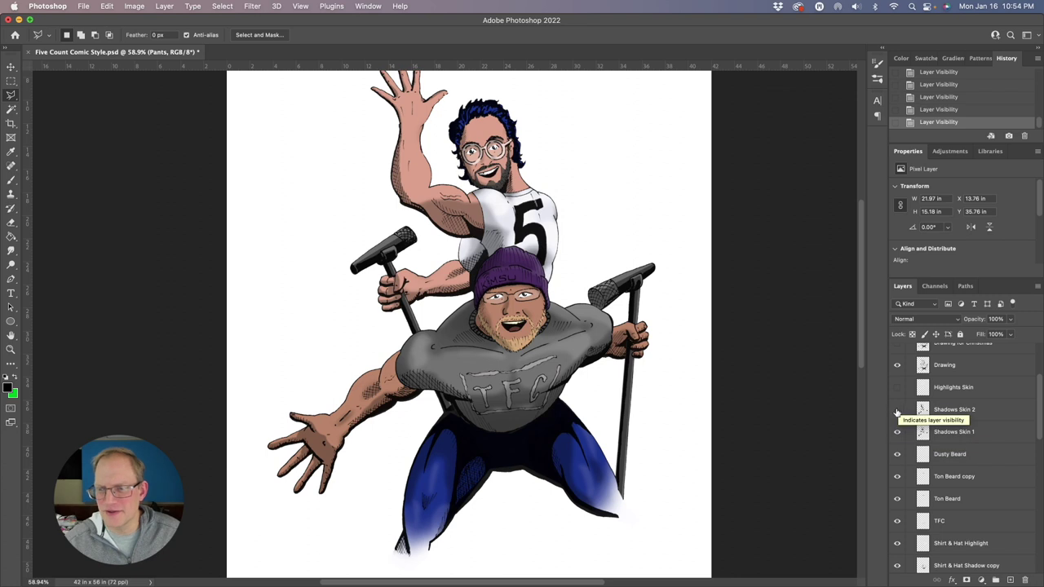
click(898, 434)
click(898, 435)
click(898, 436)
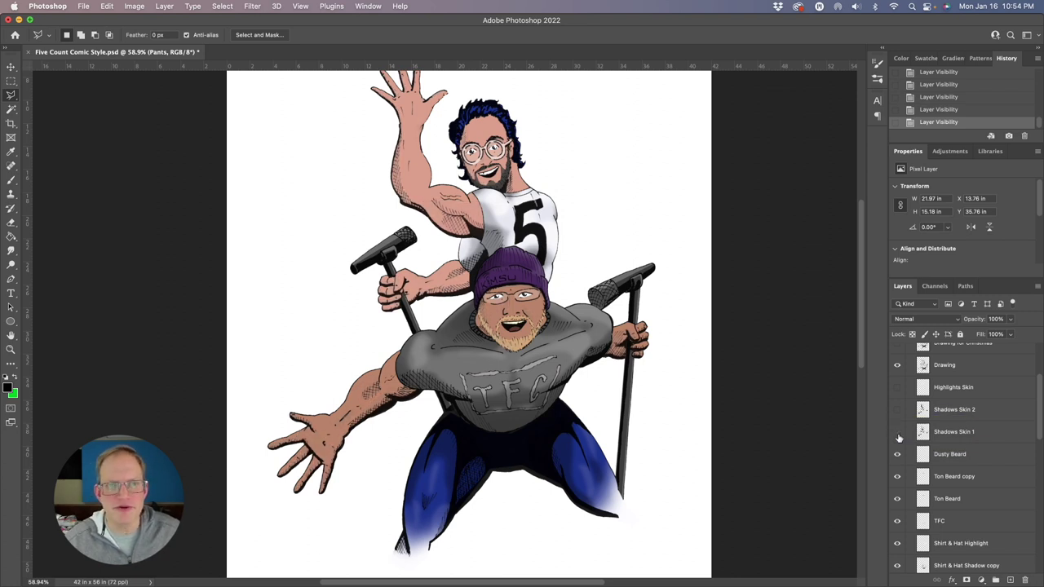
click(897, 436)
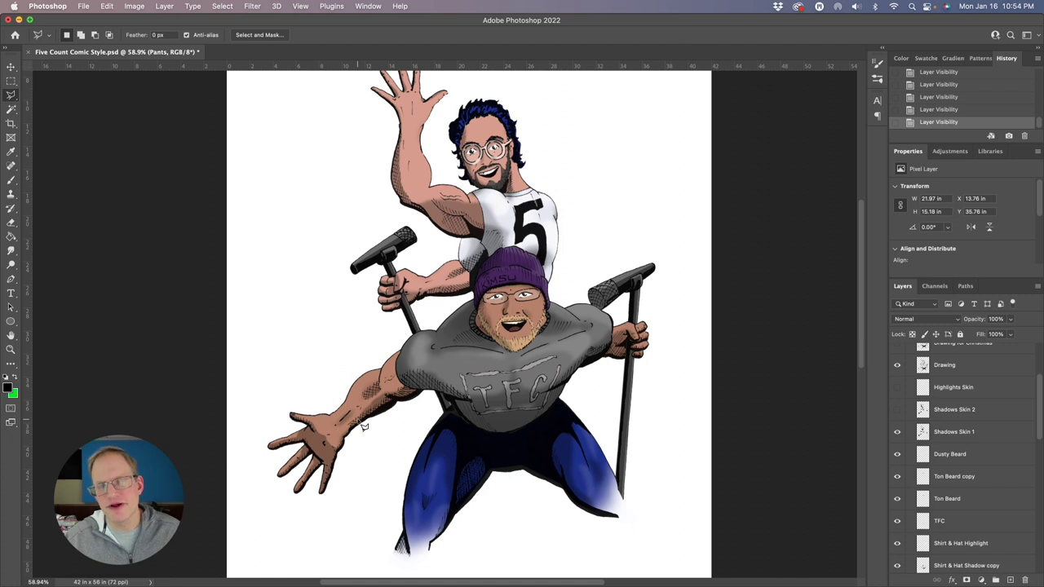
scroll(951, 417, up, 2)
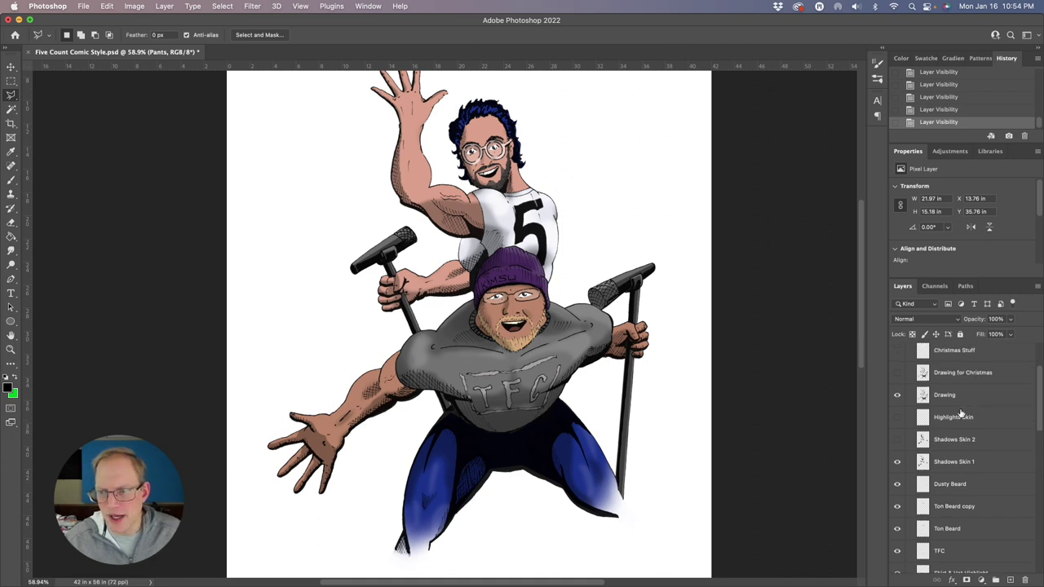
click(896, 439)
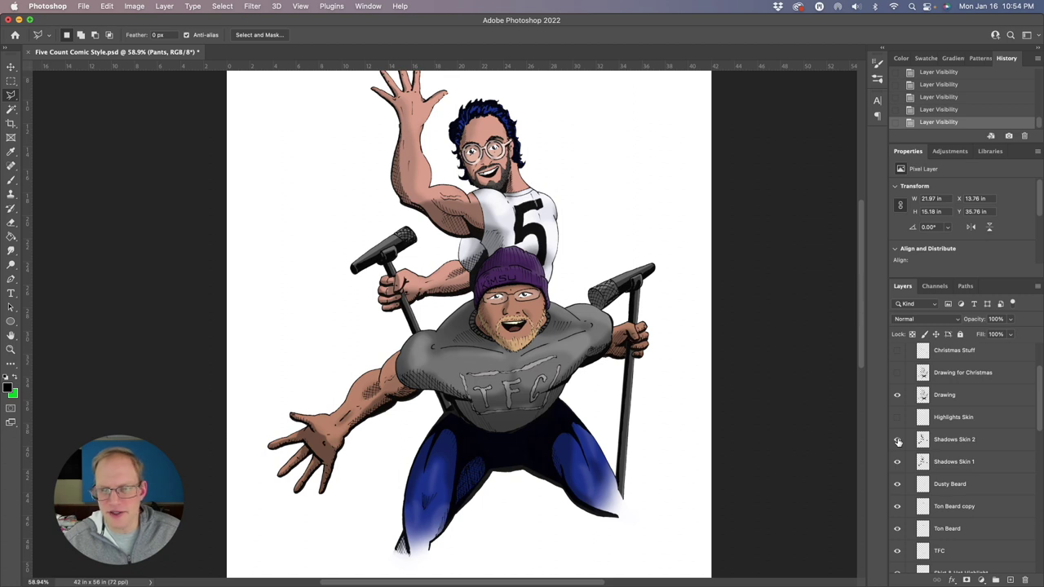
scroll(965, 430, up, 3)
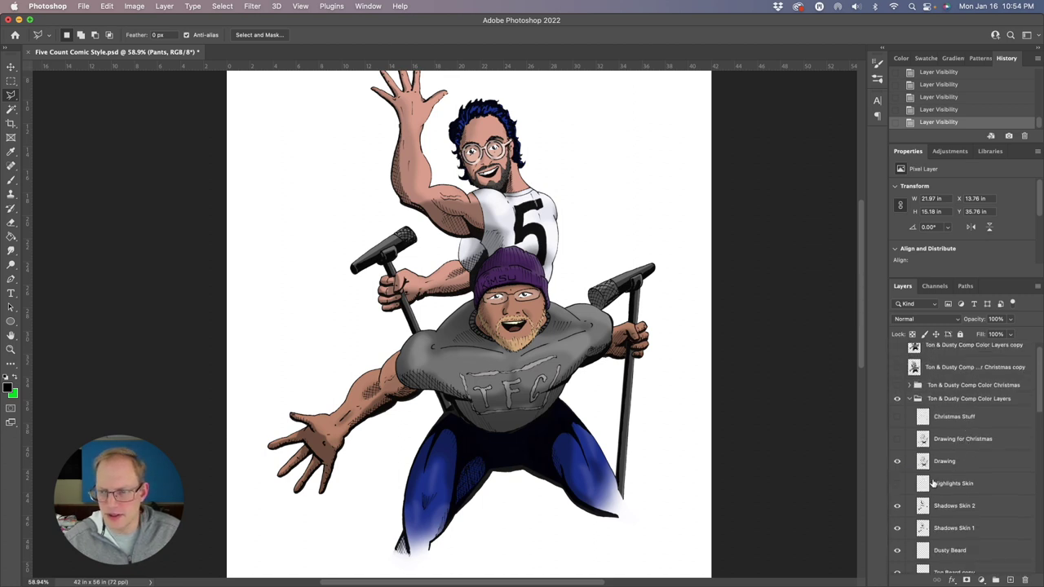
click(896, 483)
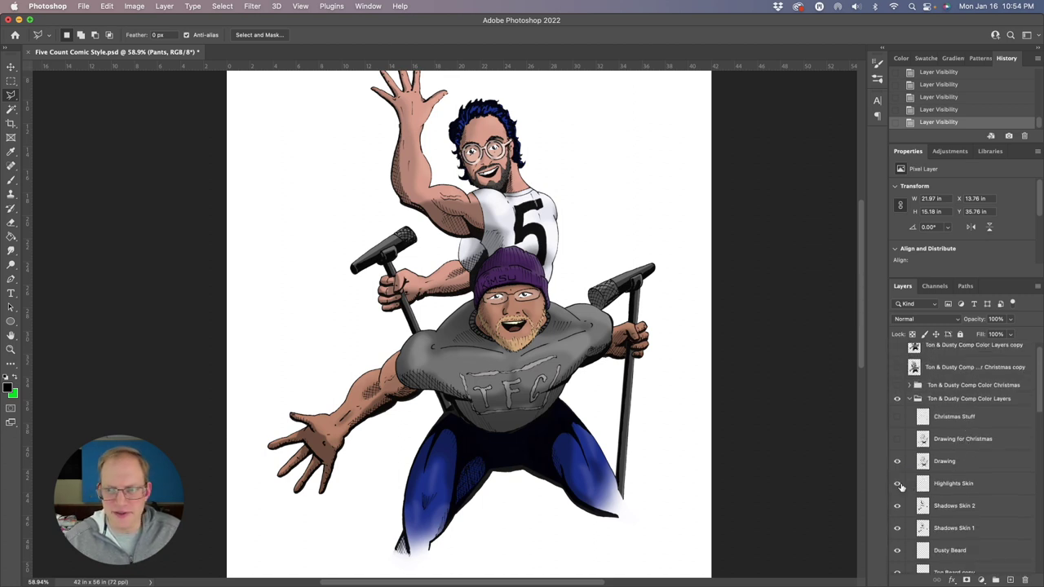
scroll(894, 456, up, 1)
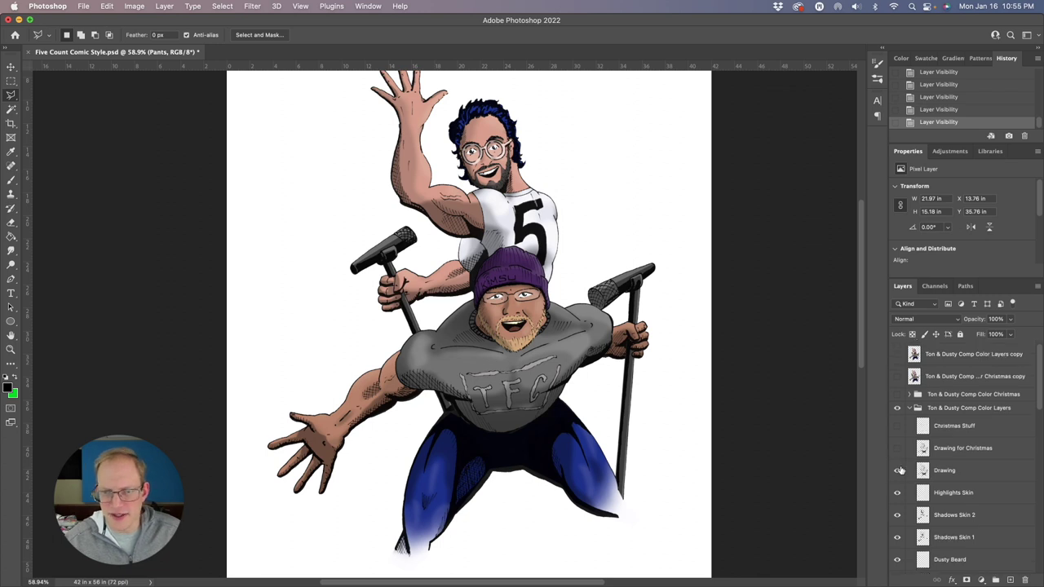
scroll(900, 470, down, 5)
- Zoom out and hide Layer 14's white background so the figures sit on grey
key(super+minus)
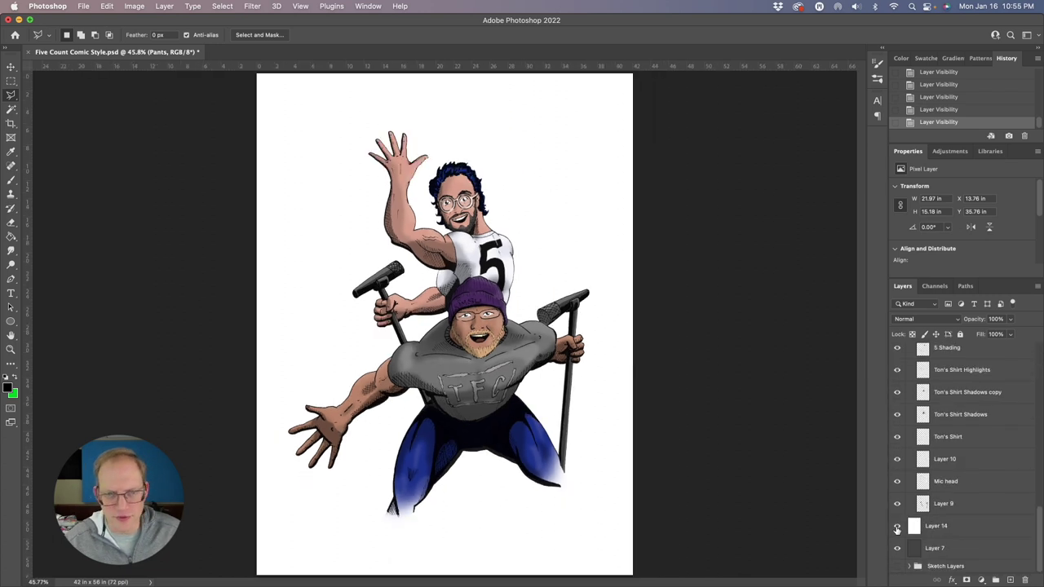
click(897, 527)
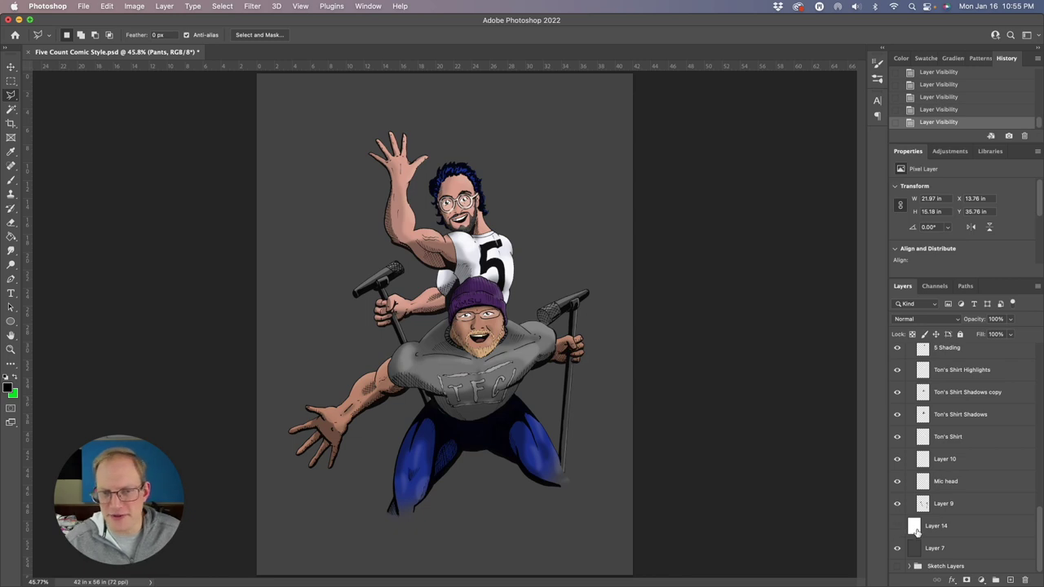
scroll(945, 457, up, 5)
- Collapse the colour layers group and swap its visibility for the Christmas version group
click(912, 409)
click(911, 408)
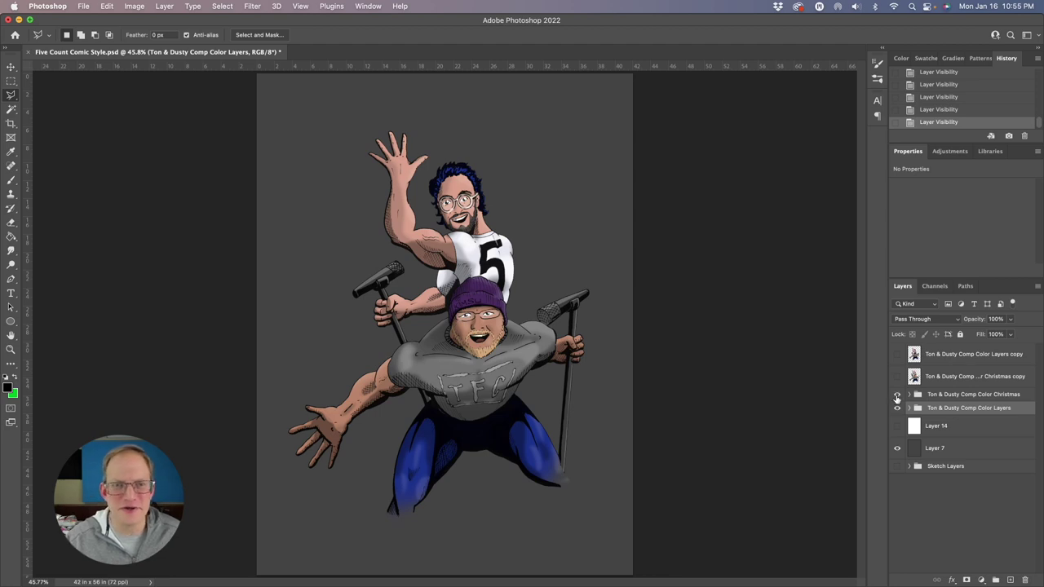
click(897, 396)
click(897, 407)
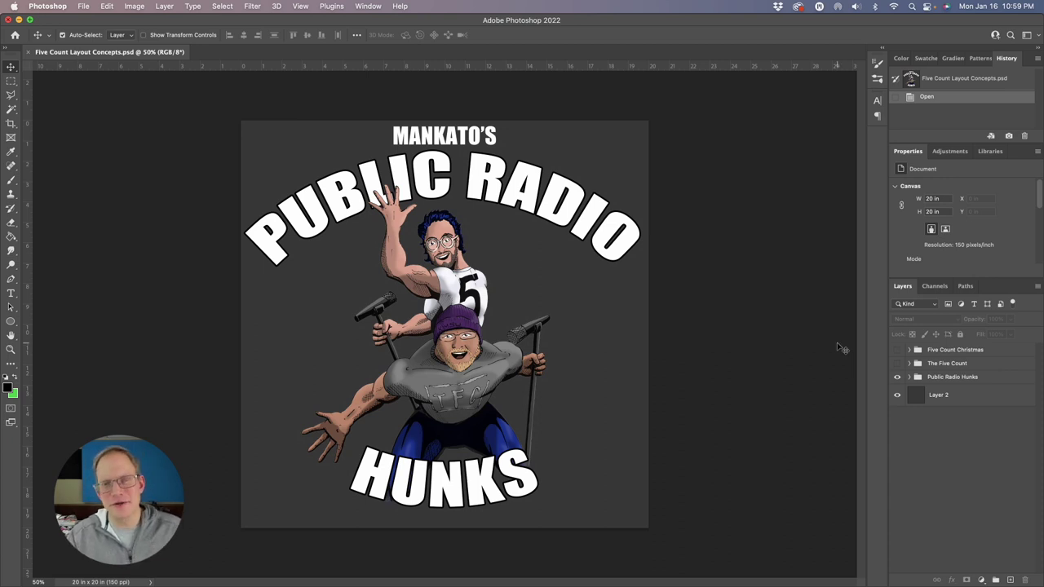
click(897, 375)
click(897, 363)
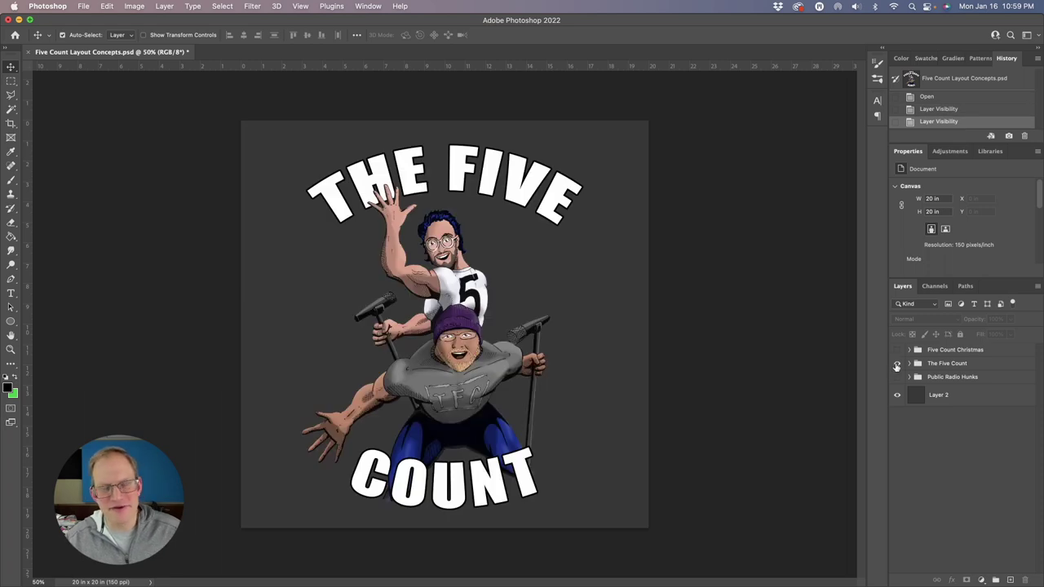
click(896, 364)
click(897, 350)
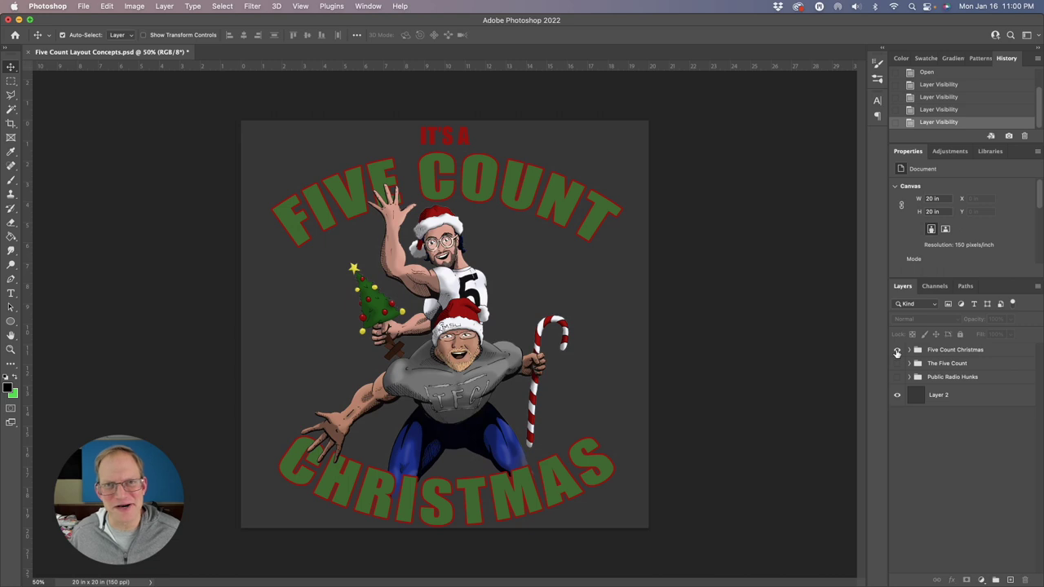
click(896, 349)
click(896, 377)
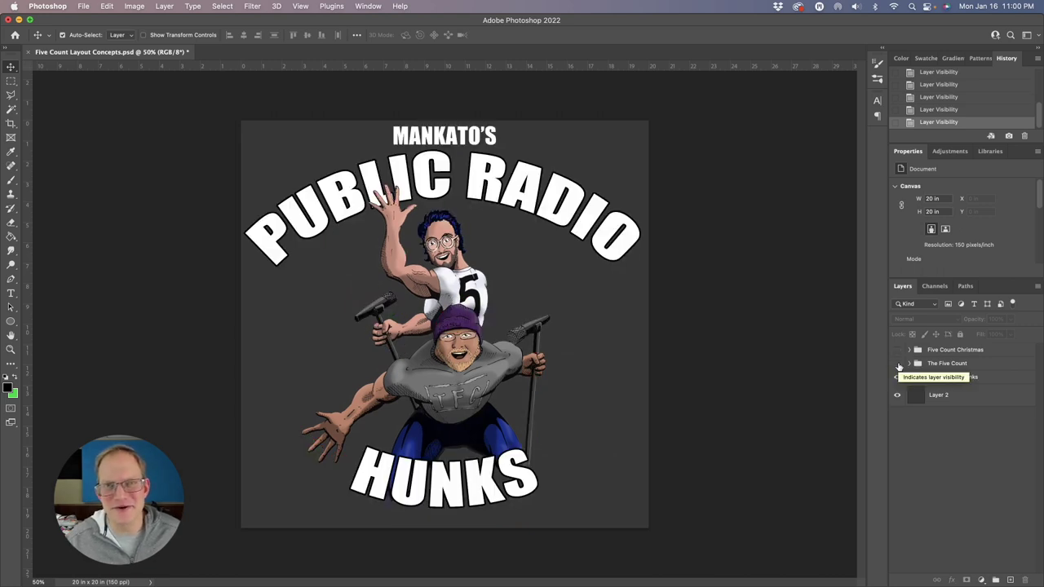
click(897, 349)
click(897, 377)
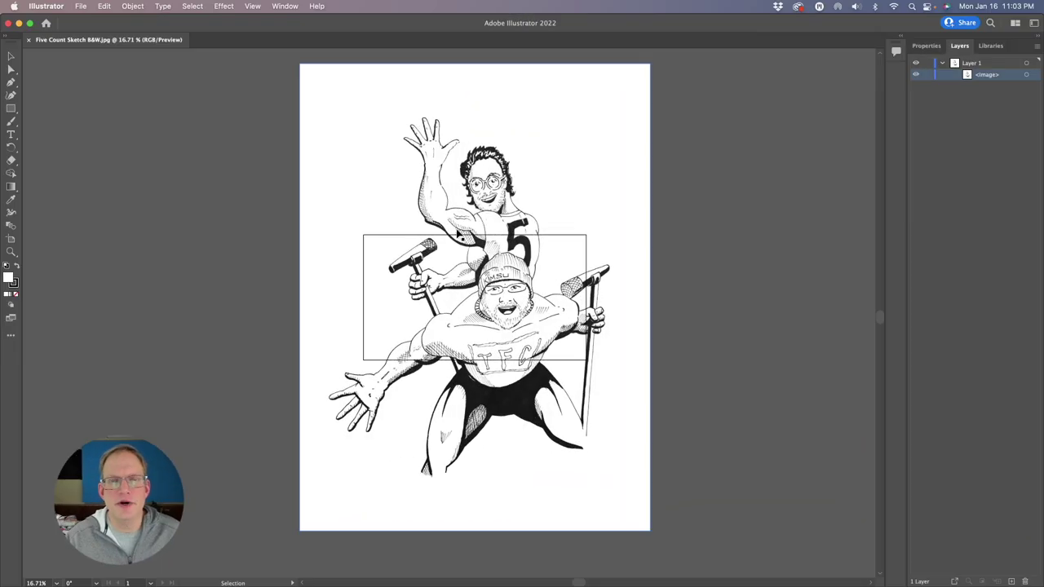
- Scale the placed ink sketch up to roughly 772 × 1029 pt, spanning the artboard's height
click(628, 104)
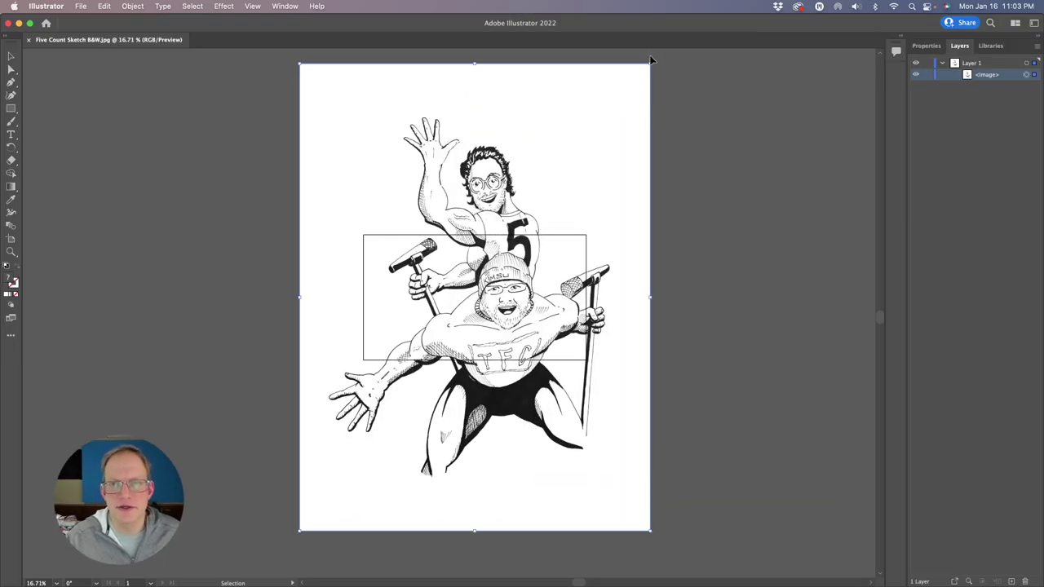
drag(650, 64, 521, 272)
drag(306, 530, 432, 453)
key(super+z)
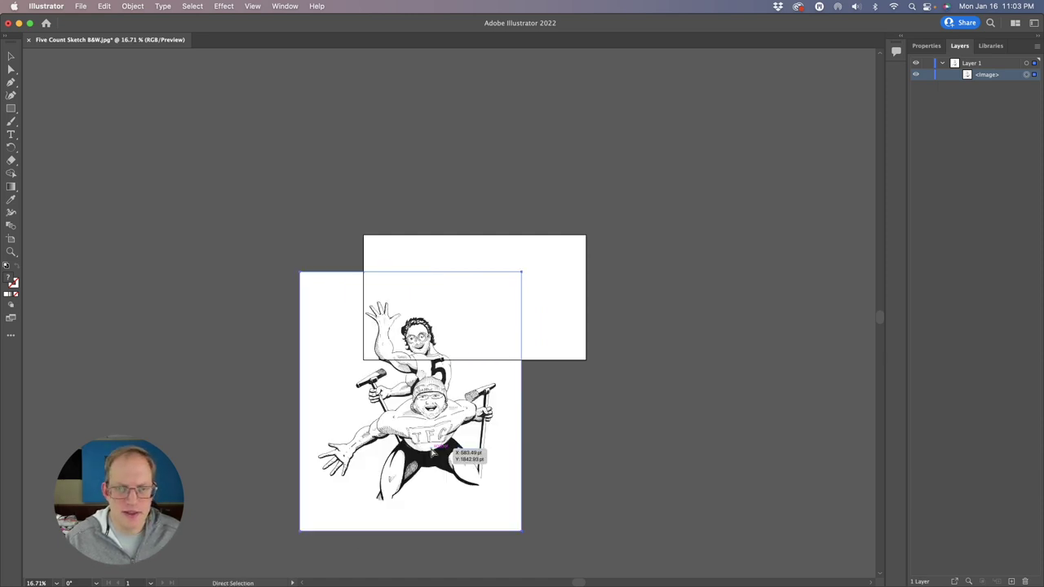
key(super+z)
drag(362, 234, 586, 359)
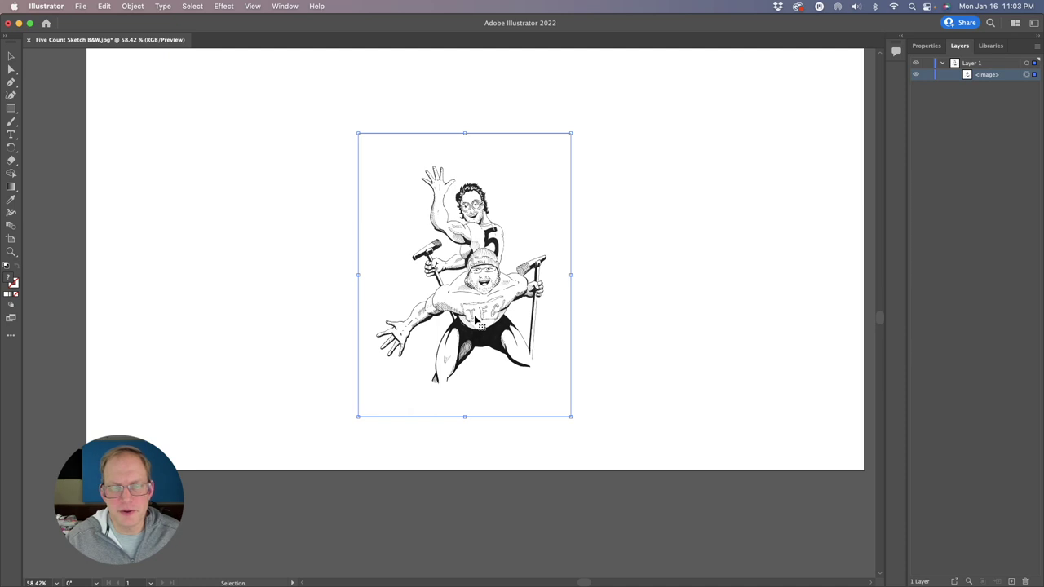
scroll(589, 135, down, 3)
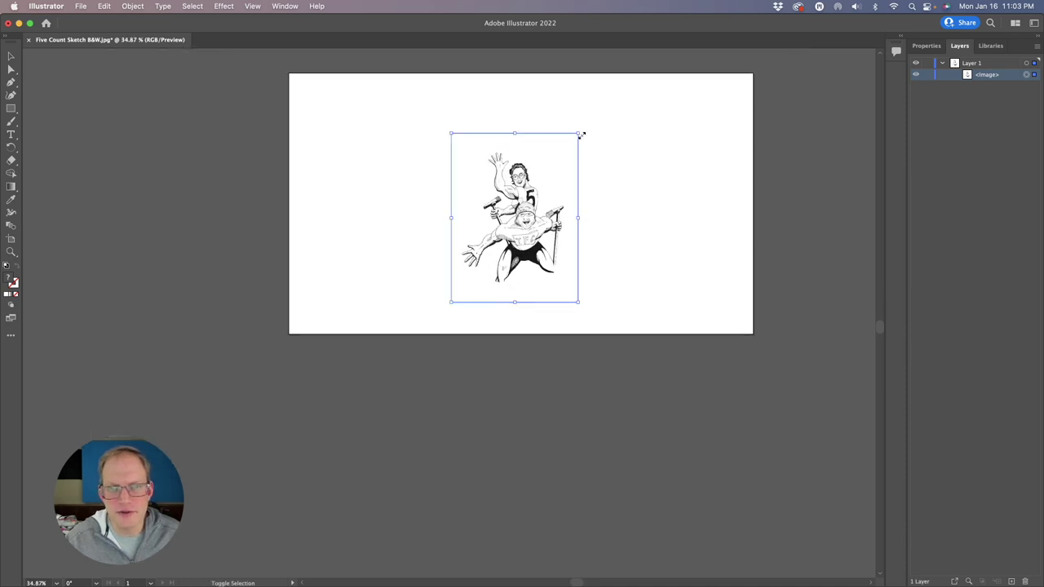
drag(580, 134, 661, 77)
drag(451, 302, 404, 364)
key(super+equal)
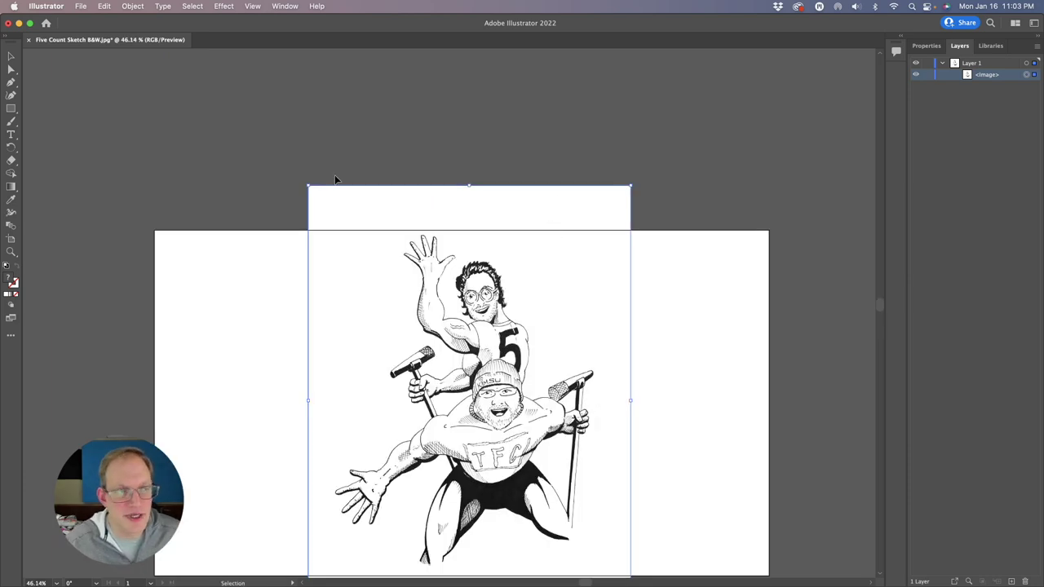
click(11, 57)
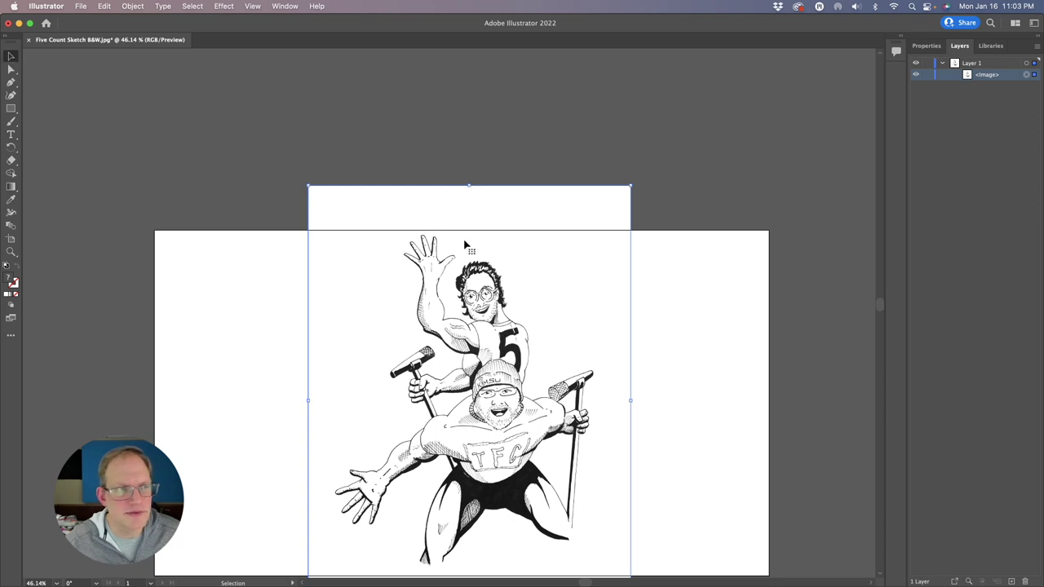
click(133, 7)
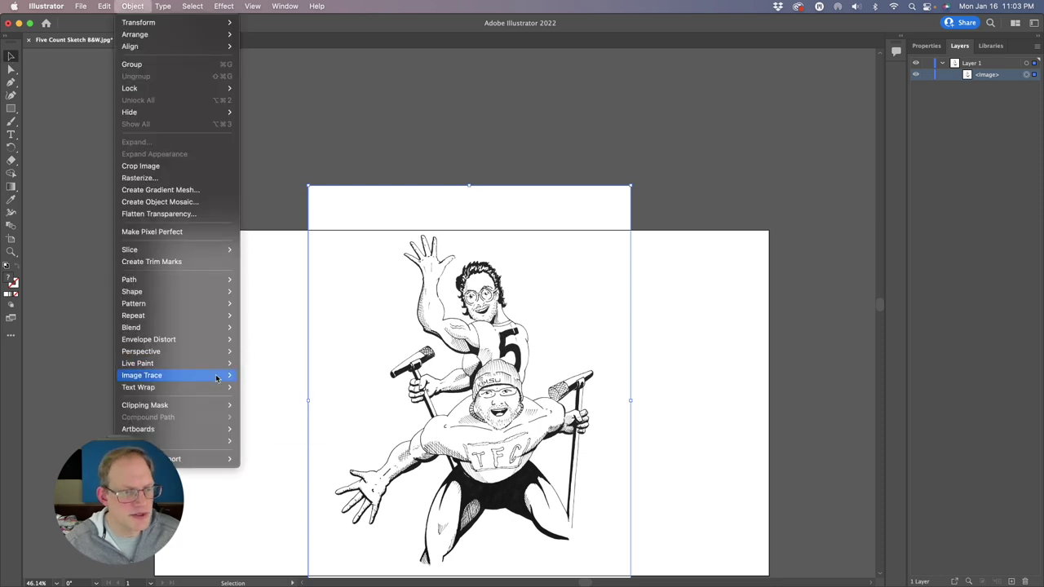
- Run Image Trace > Make and Expand on the sketch, accepting the large-image warning
mouse_move(217, 381)
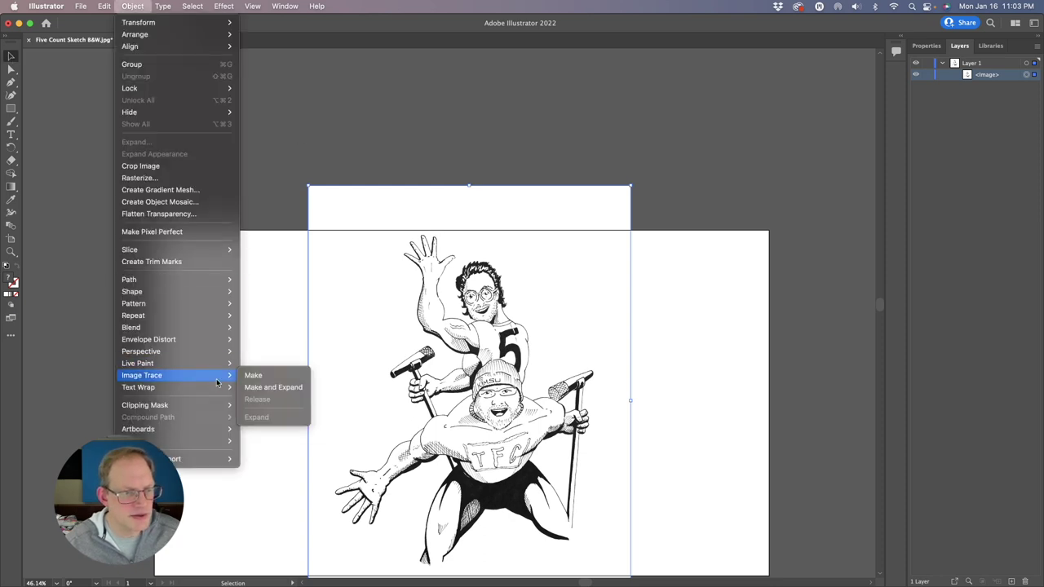
click(269, 387)
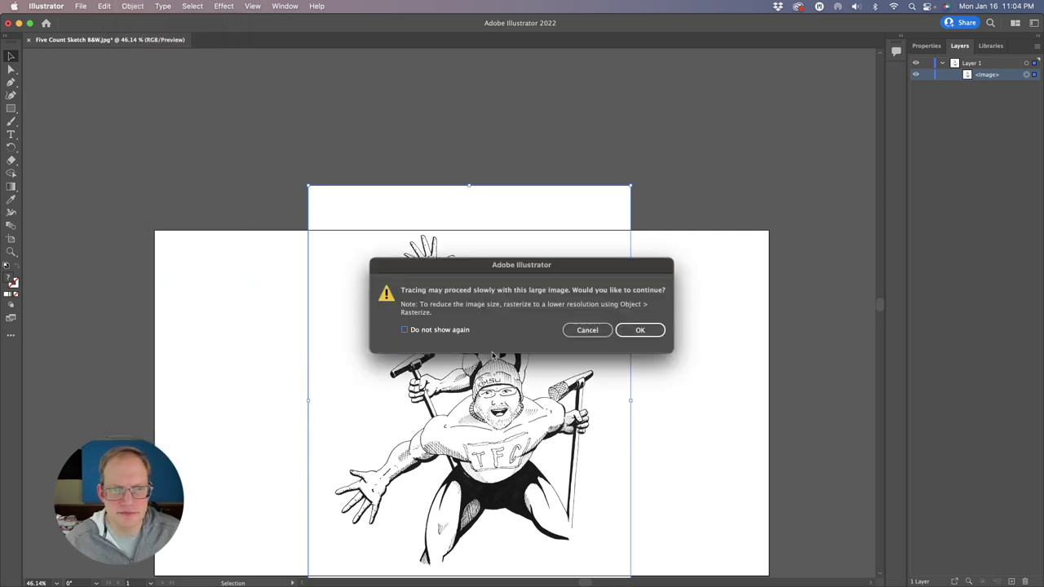
click(641, 331)
scroll(641, 331, up, 5)
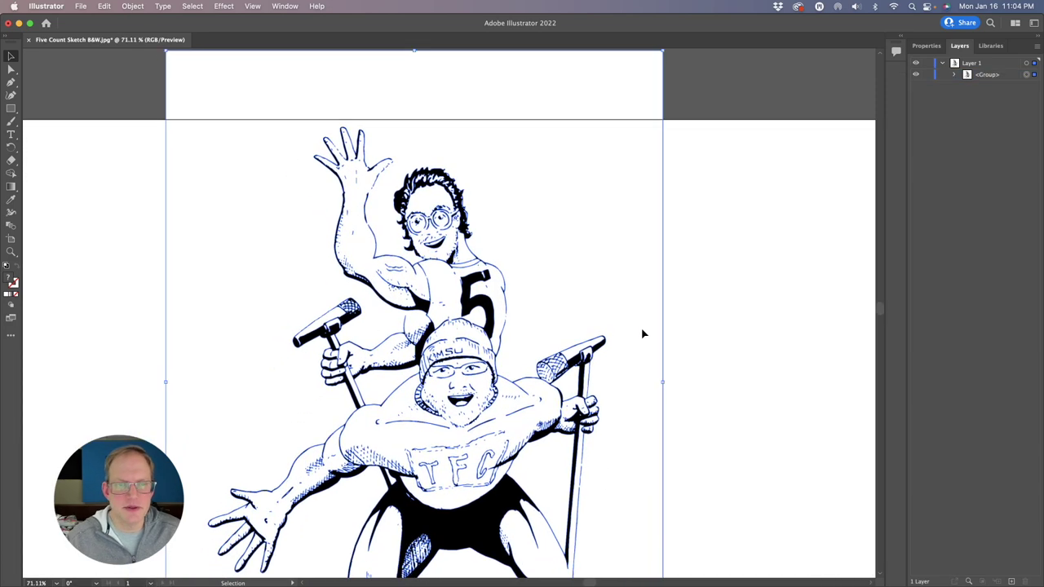
click(954, 75)
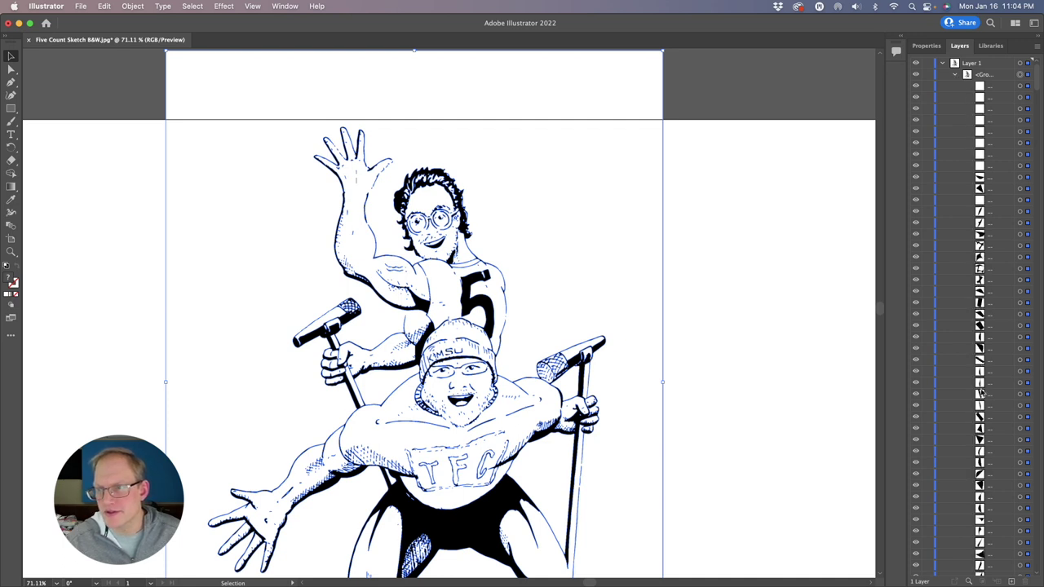
- Deselect the traced artwork and zoom around to inspect the vector shapes
scroll(994, 371, down, 10)
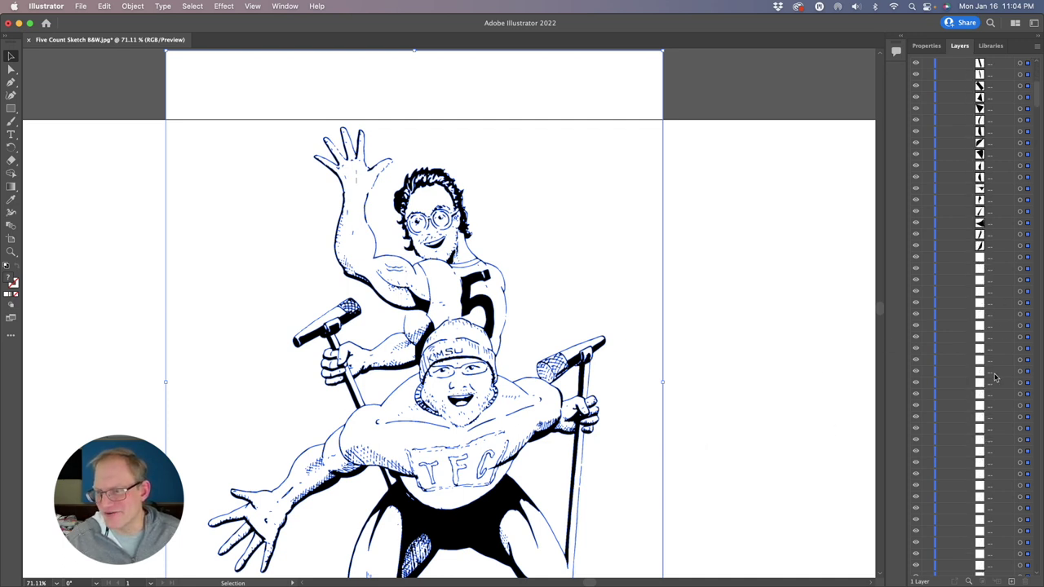
scroll(994, 377, up, 10)
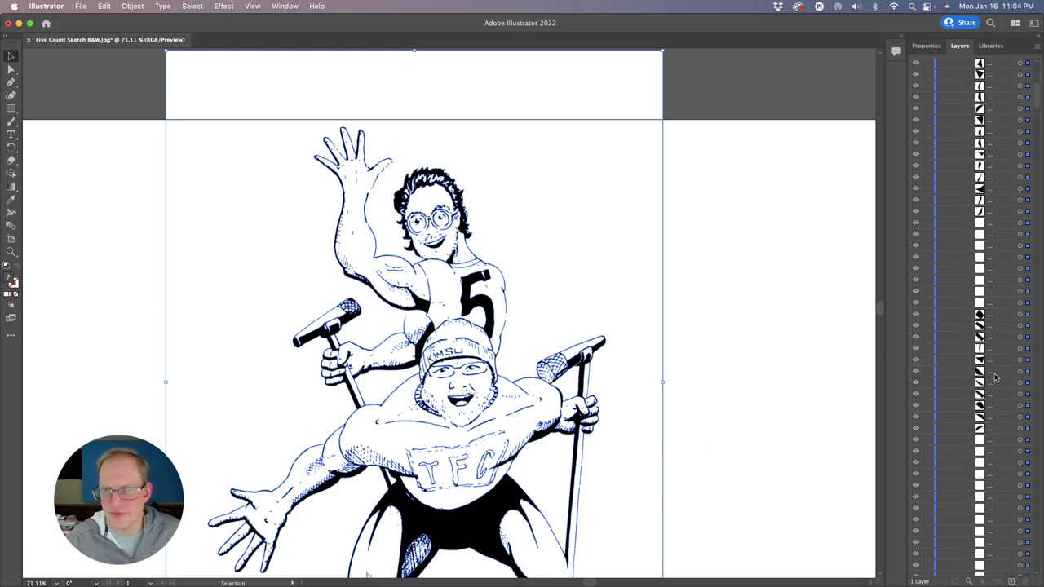
click(733, 298)
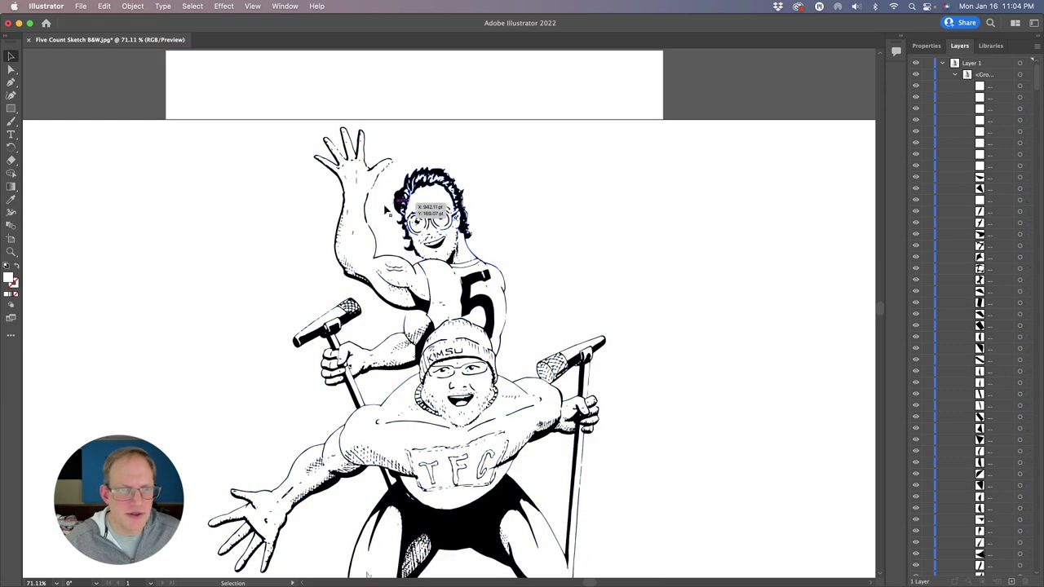
scroll(330, 220, up, 2)
scroll(330, 220, up, 4)
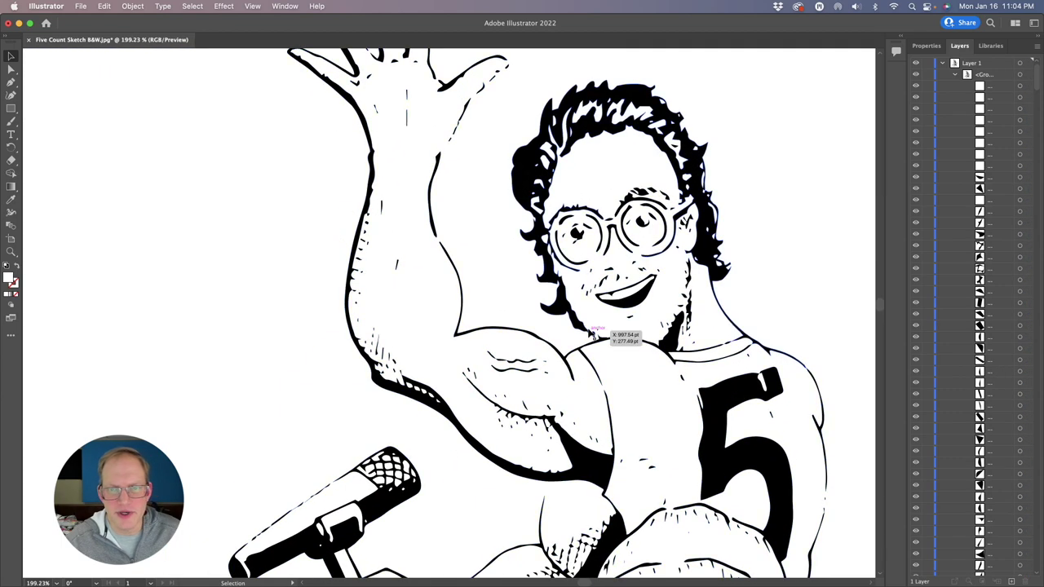
scroll(590, 334, down, 1)
scroll(590, 334, right, 1)
scroll(590, 335, down, 1)
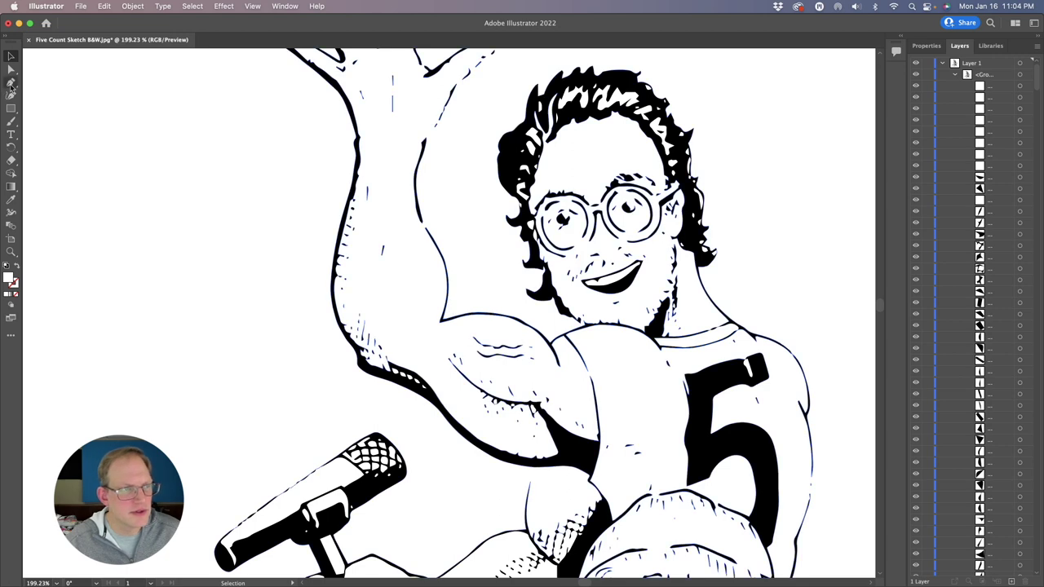
- Switch to the Direct Selection tool (A) and pan across the artwork's editable outlines
click(10, 70)
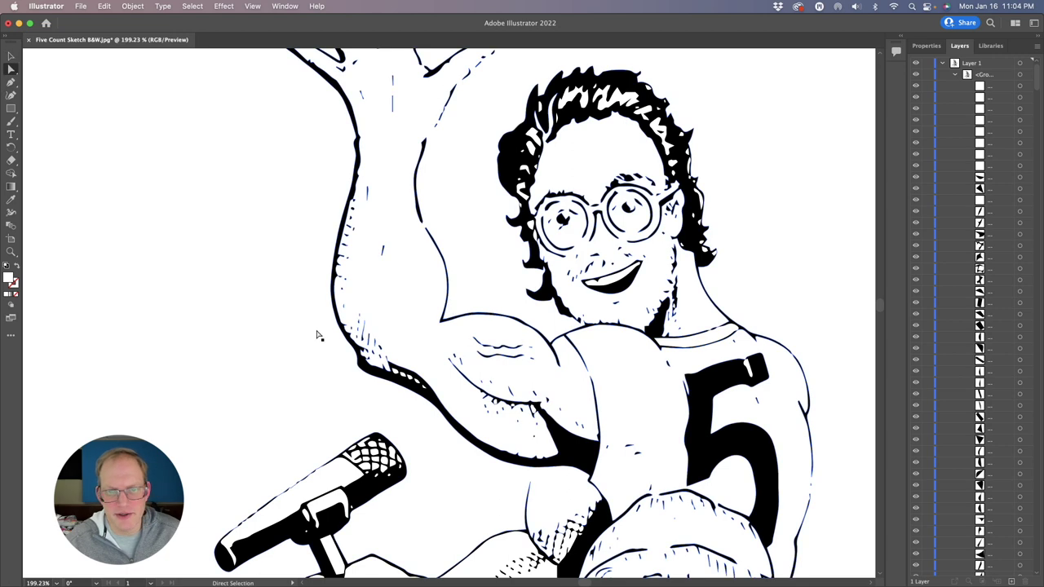
scroll(318, 334, down, 2)
scroll(318, 334, down, 3)
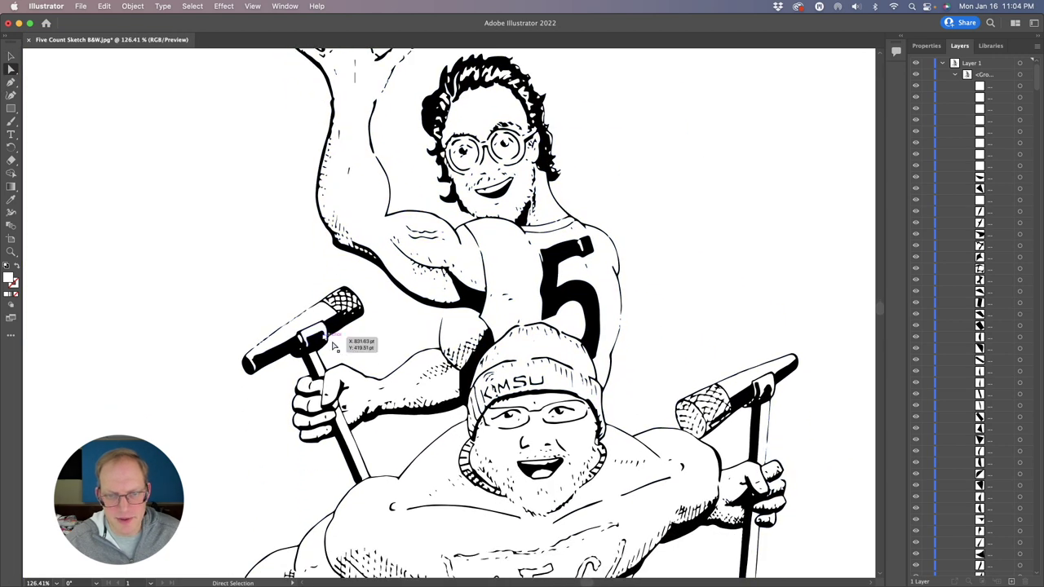
scroll(335, 351, down, 1)
scroll(422, 452, down, 4)
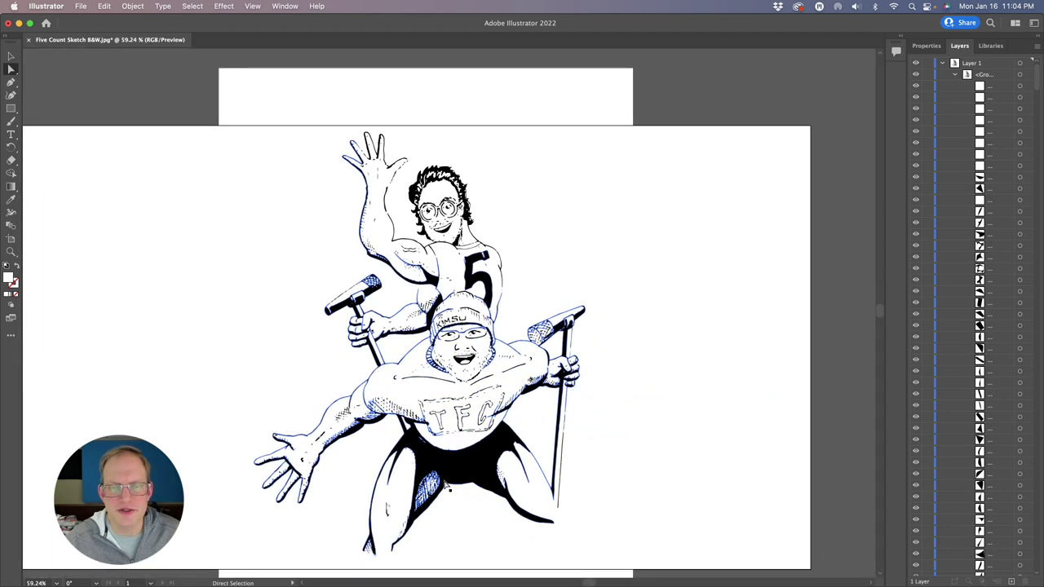
scroll(447, 486, up, 4)
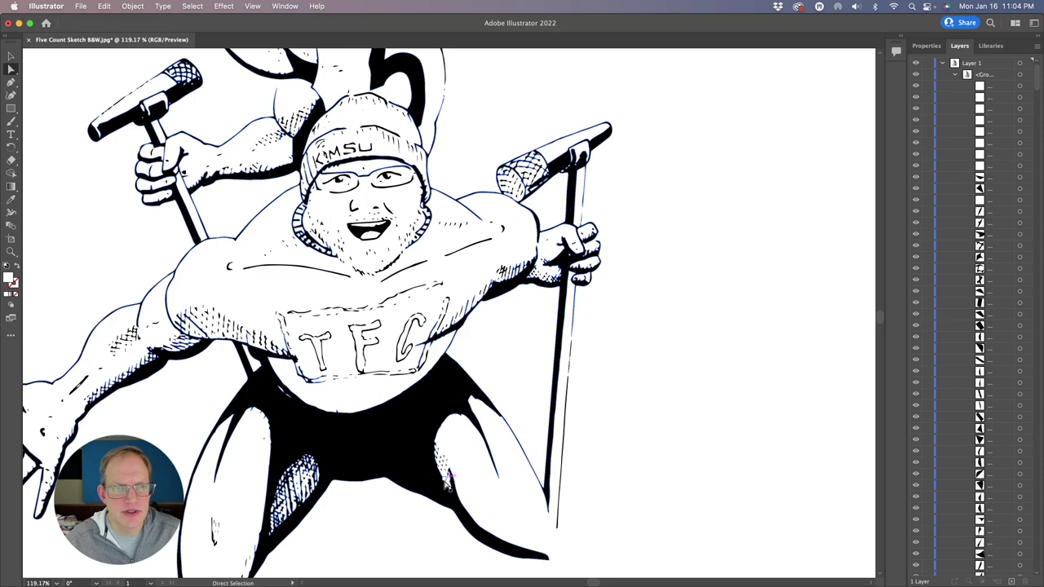
scroll(446, 485, up, 2)
scroll(447, 485, up, 1)
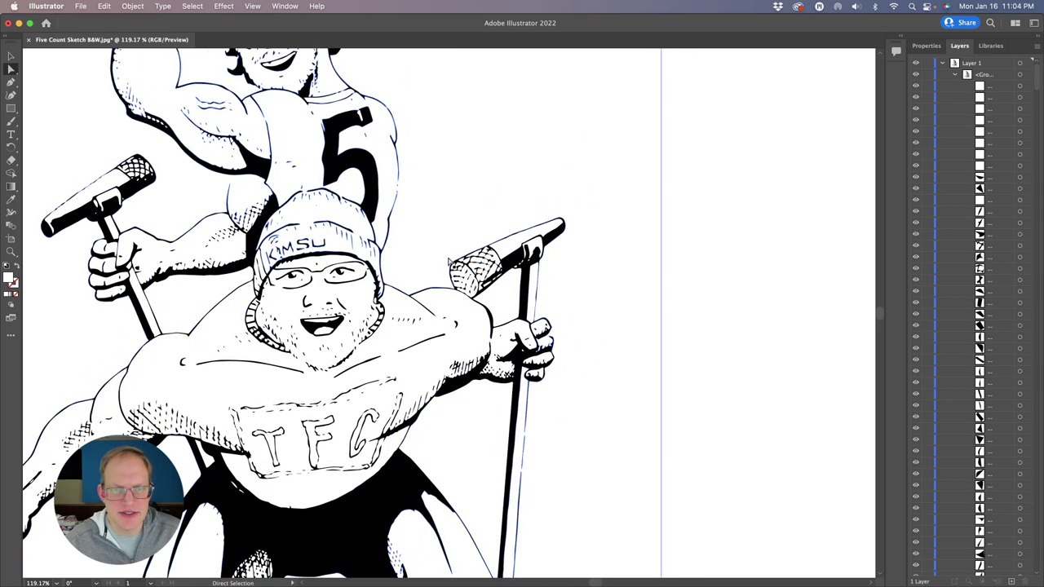
scroll(512, 253, up, 5)
scroll(510, 253, up, 1)
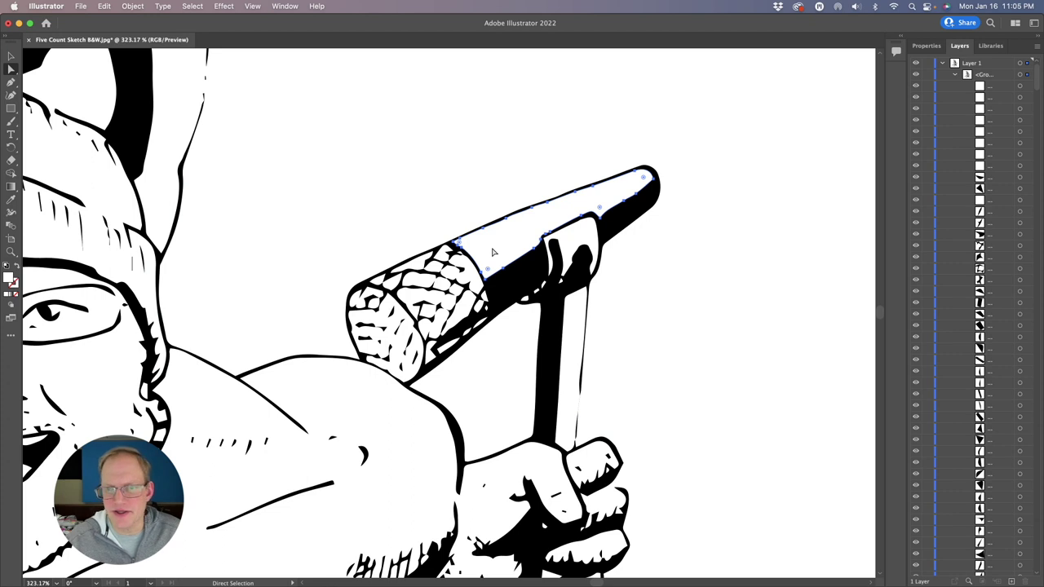
right_click(494, 251)
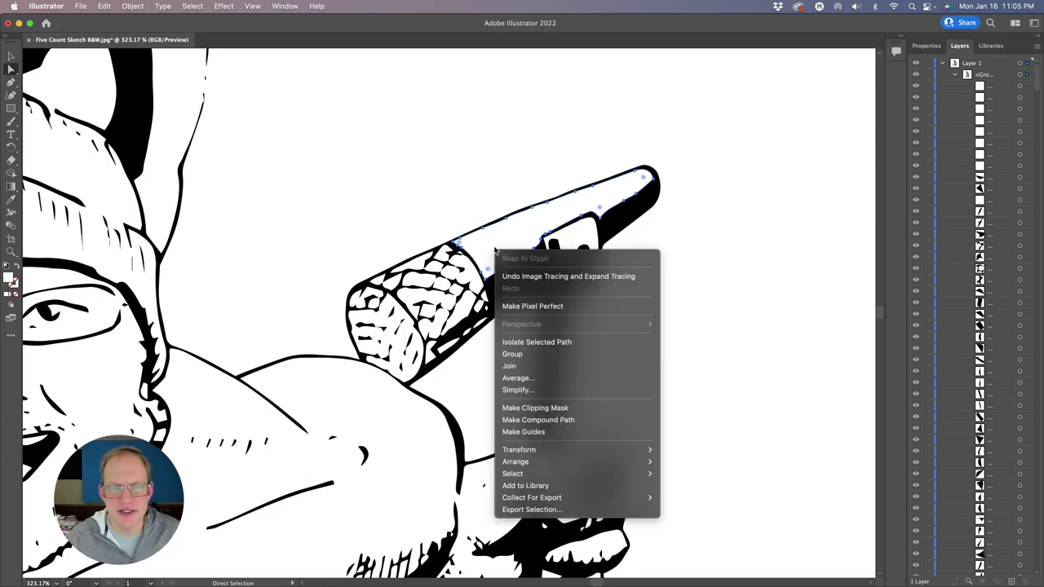
key(Escape)
click(926, 46)
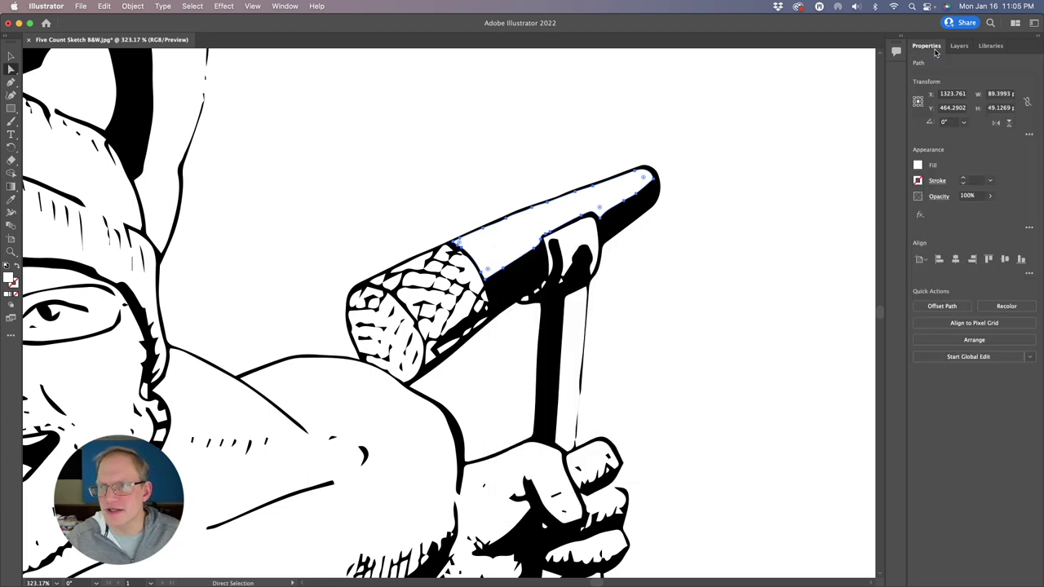
shift+click(917, 166)
double_click(801, 183)
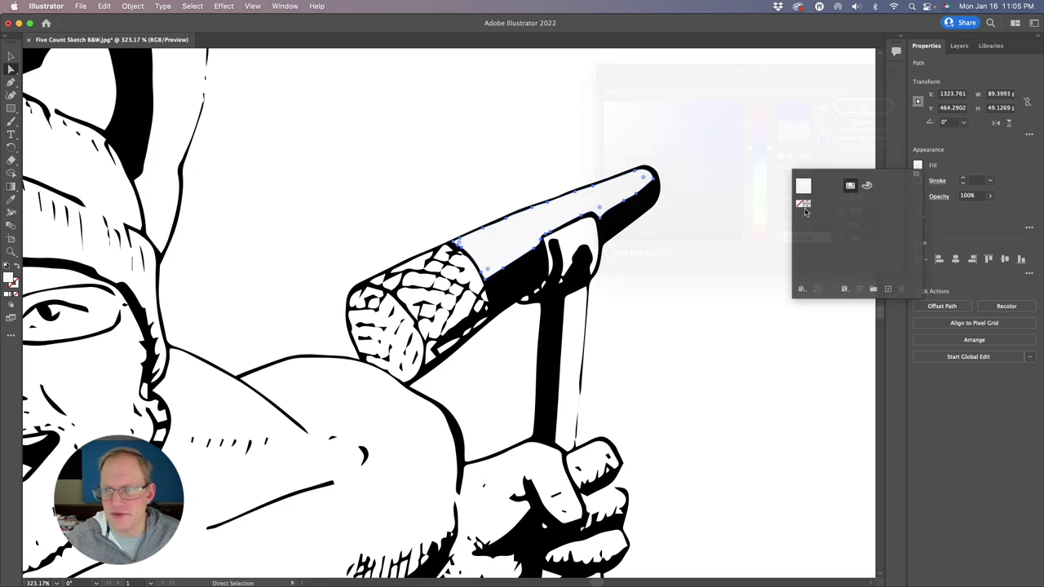
mouse_move(748, 103)
mouse_down()
mouse_move(753, 162)
mouse_move(758, 148)
mouse_up()
click(862, 107)
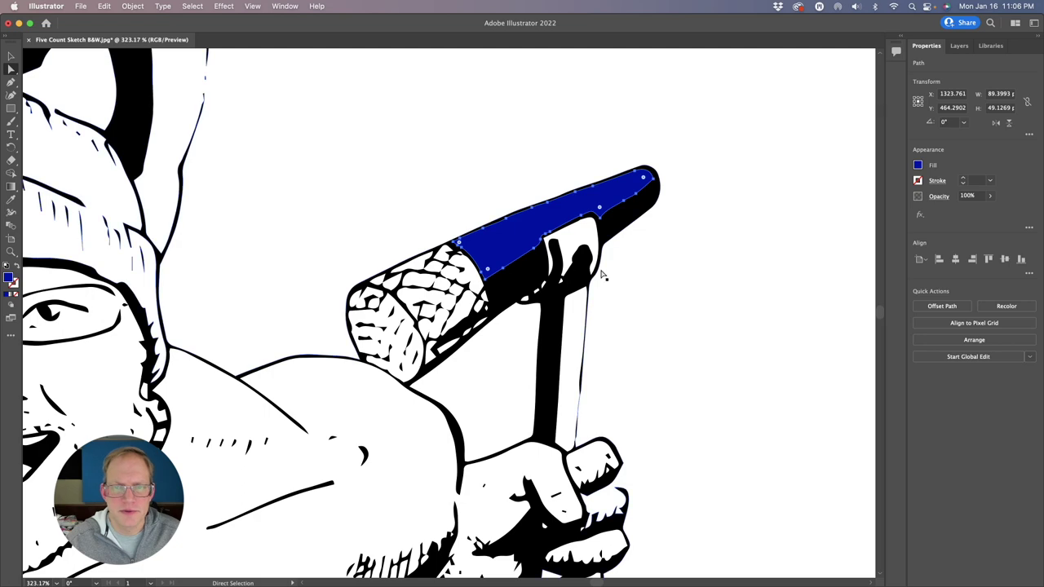
scroll(568, 273, down, 4)
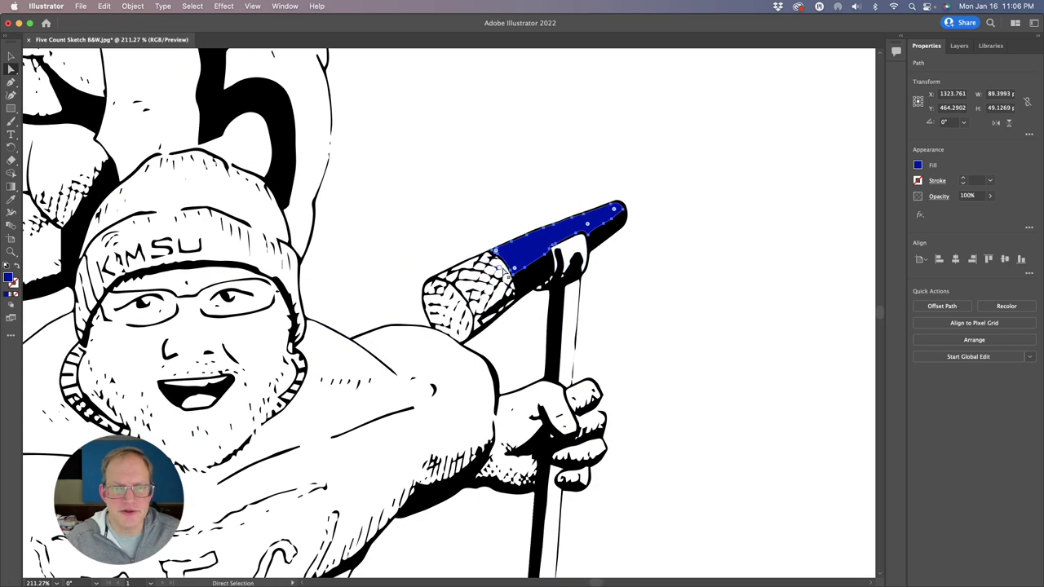
click(503, 274)
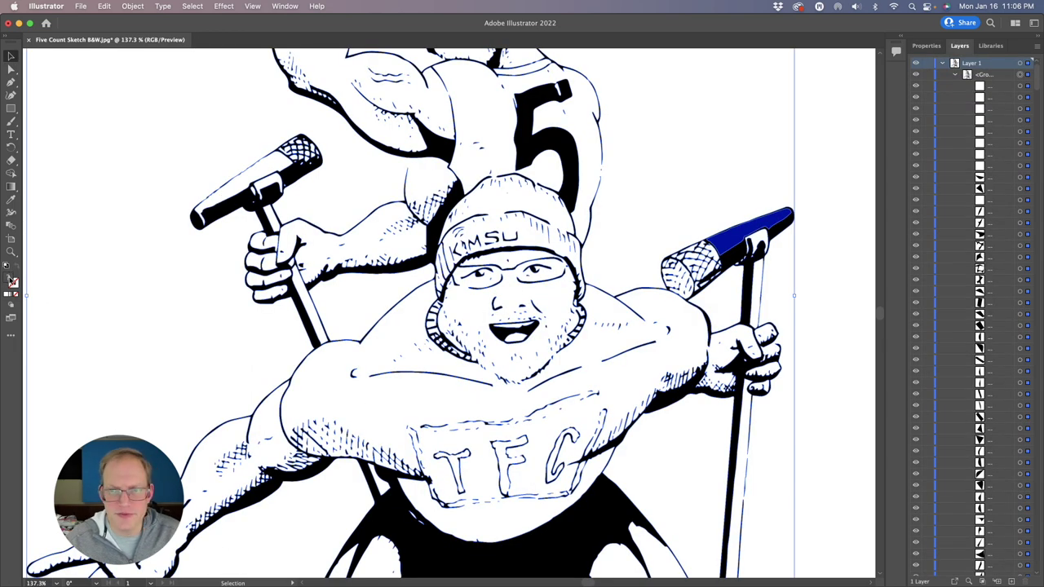
click(926, 46)
click(917, 165)
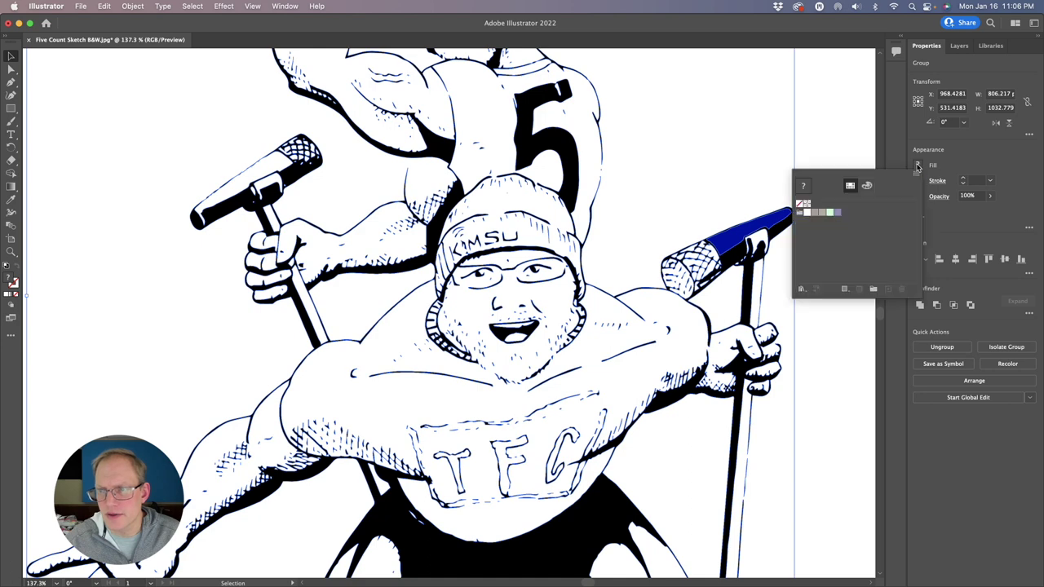
click(816, 213)
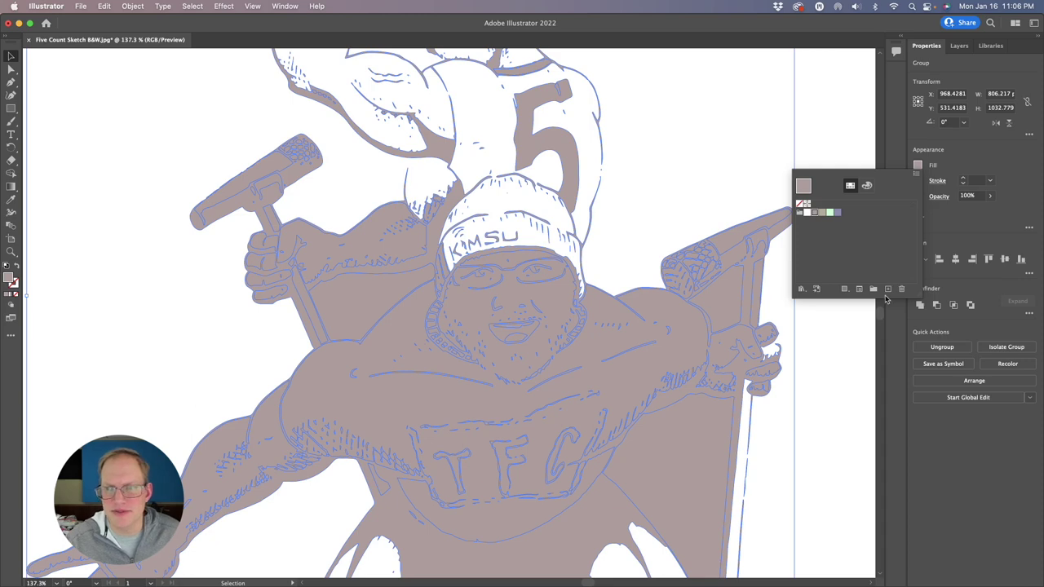
key(Escape)
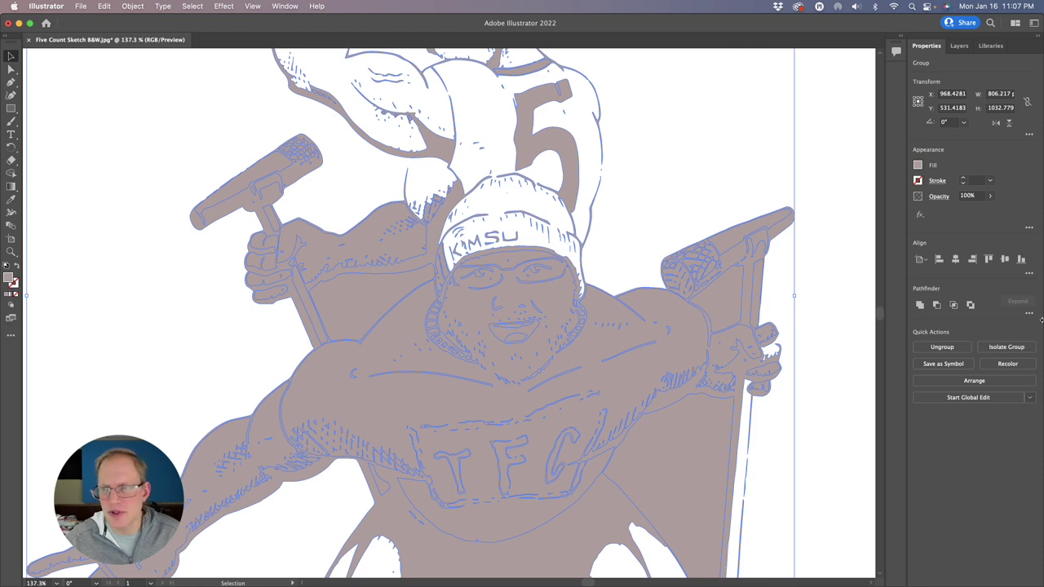
click(959, 45)
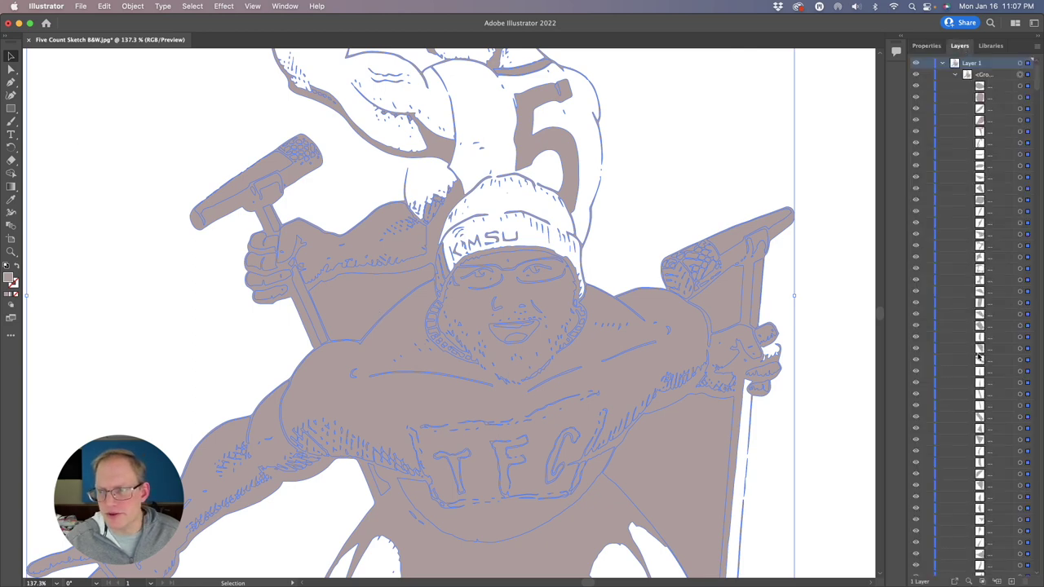
scroll(978, 357, down, 3)
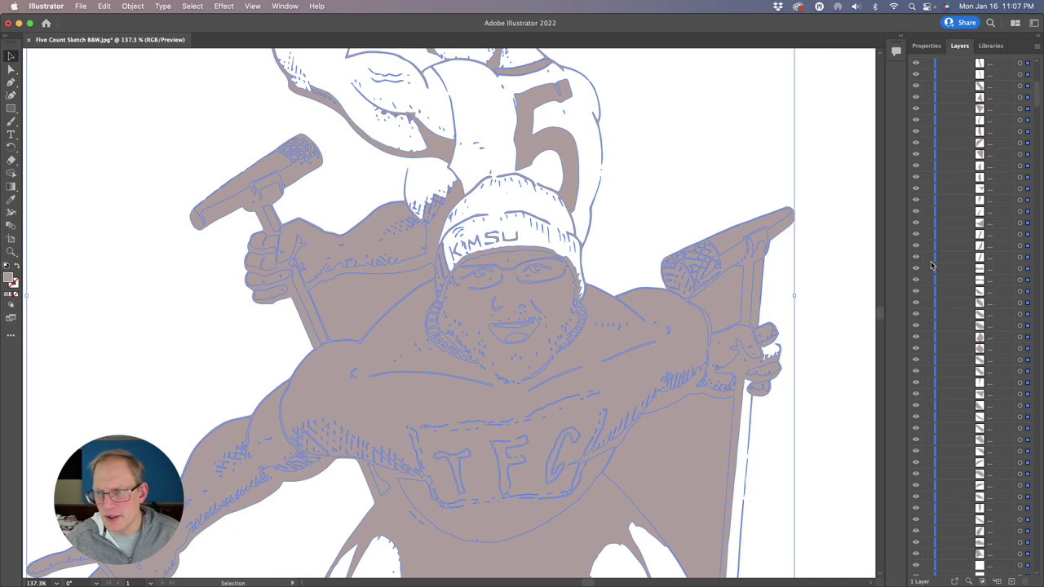
click(916, 257)
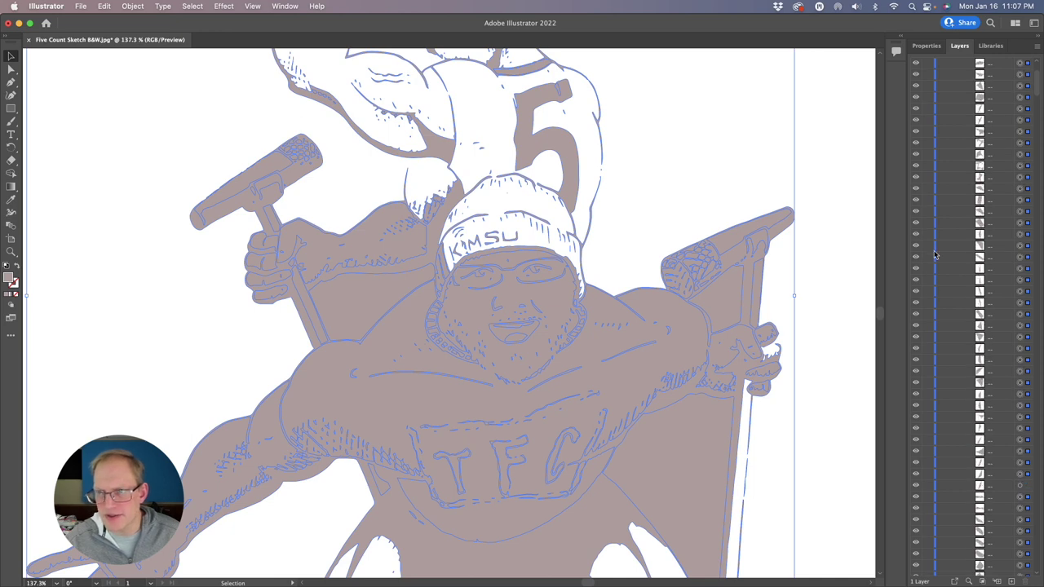
scroll(934, 255, up, 3)
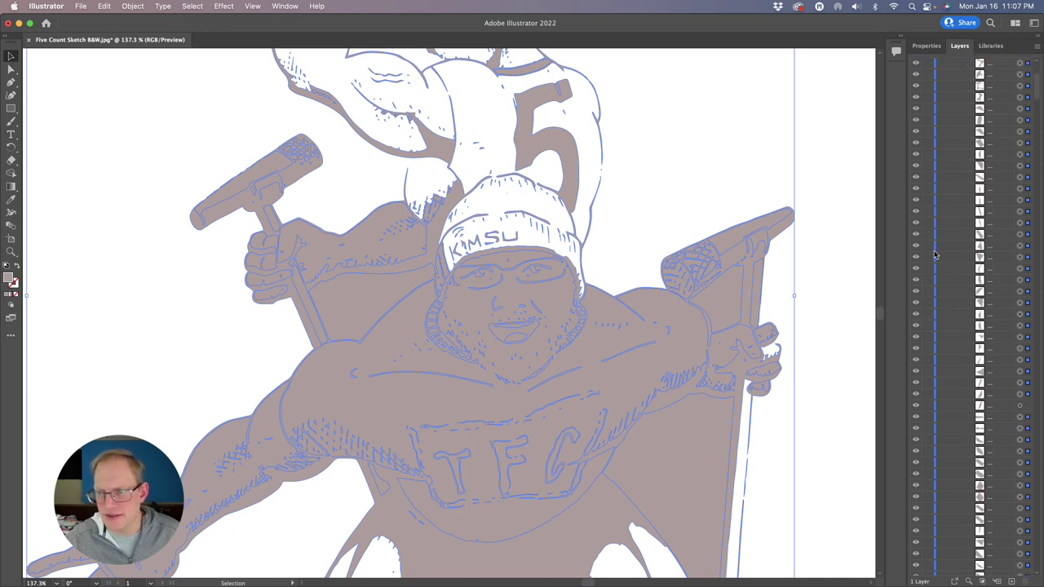
key(super+0)
scroll(398, 283, up, 10)
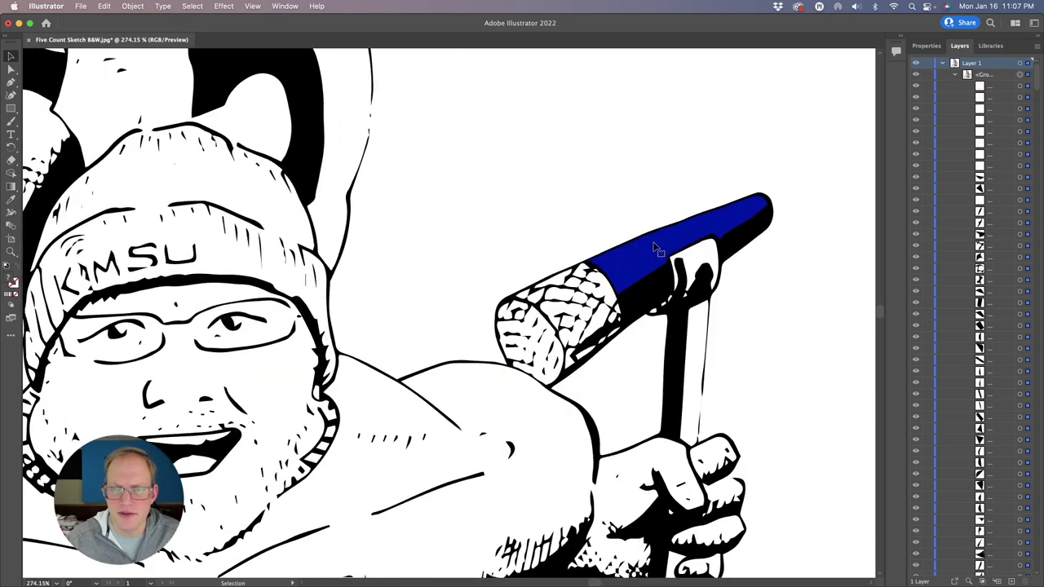
- Enter Isolation Mode on the traced sketch group and switch to the Selection tool
scroll(655, 247, right, 1)
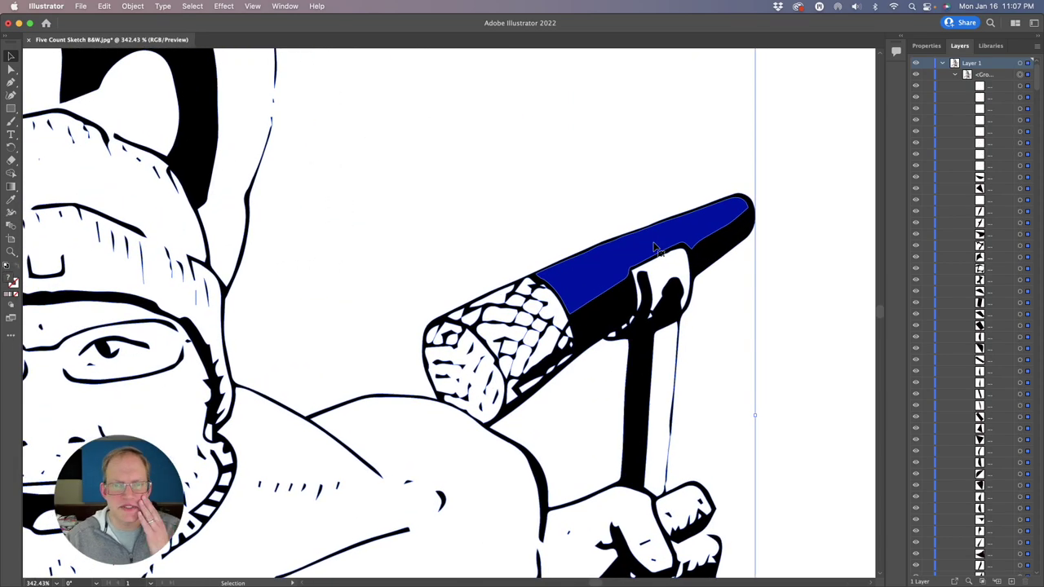
scroll(601, 280, down, 4)
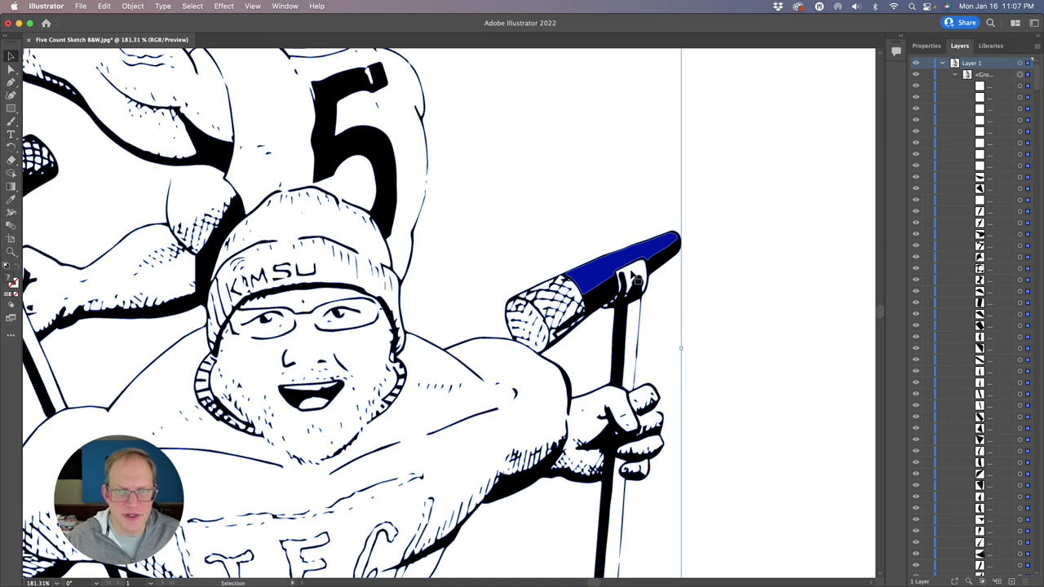
scroll(381, 368, left, 2)
scroll(381, 368, down, 1)
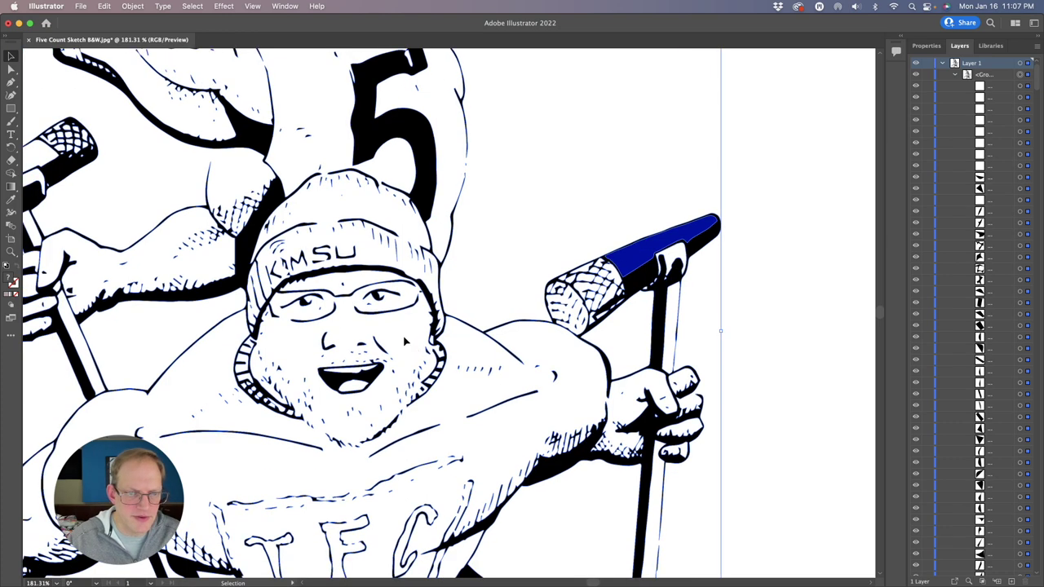
double_click(405, 341)
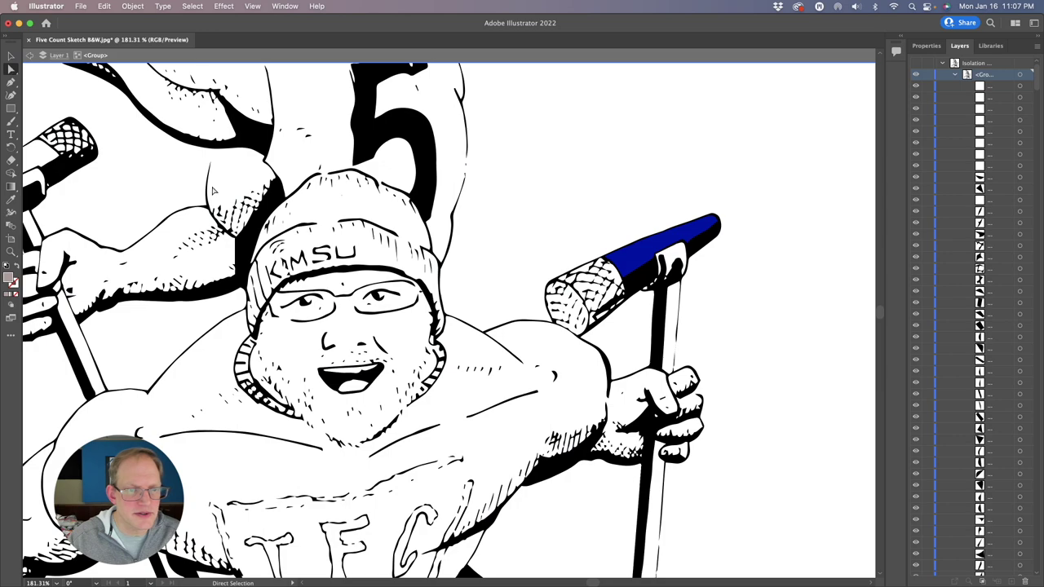
click(343, 327)
scroll(335, 388, left, 3)
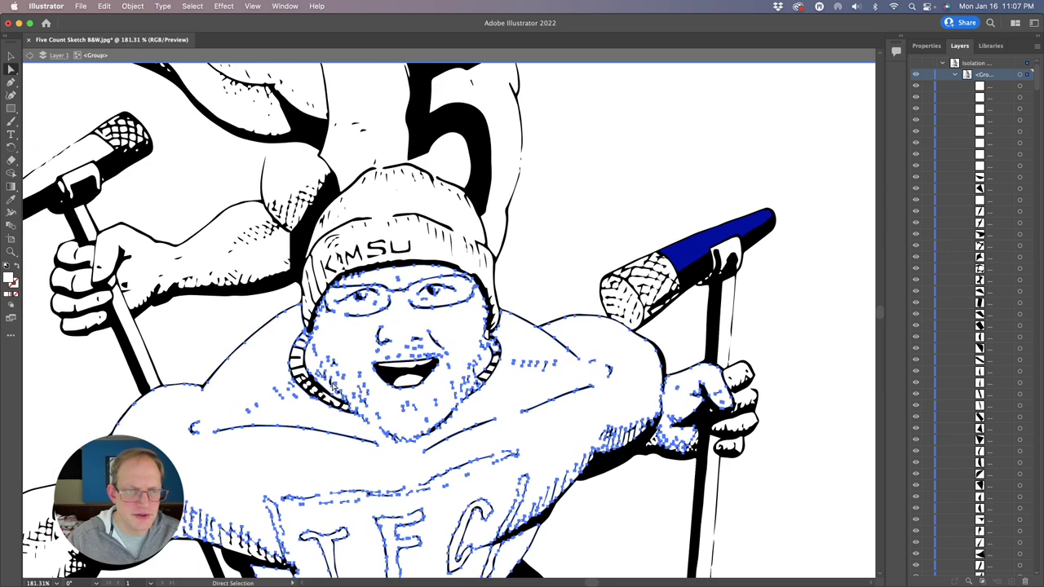
scroll(333, 388, up, 4)
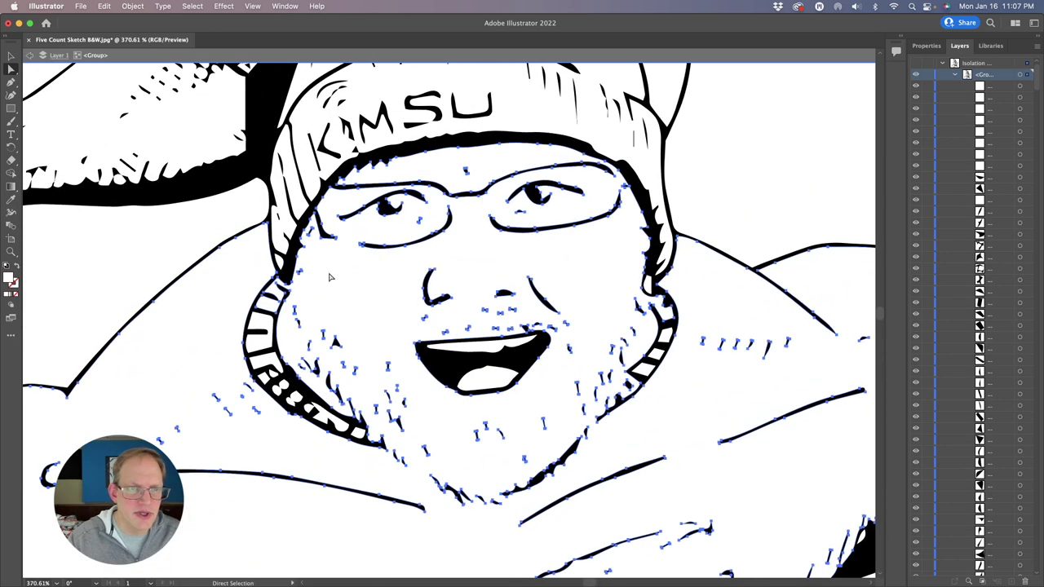
scroll(344, 305, down, 10)
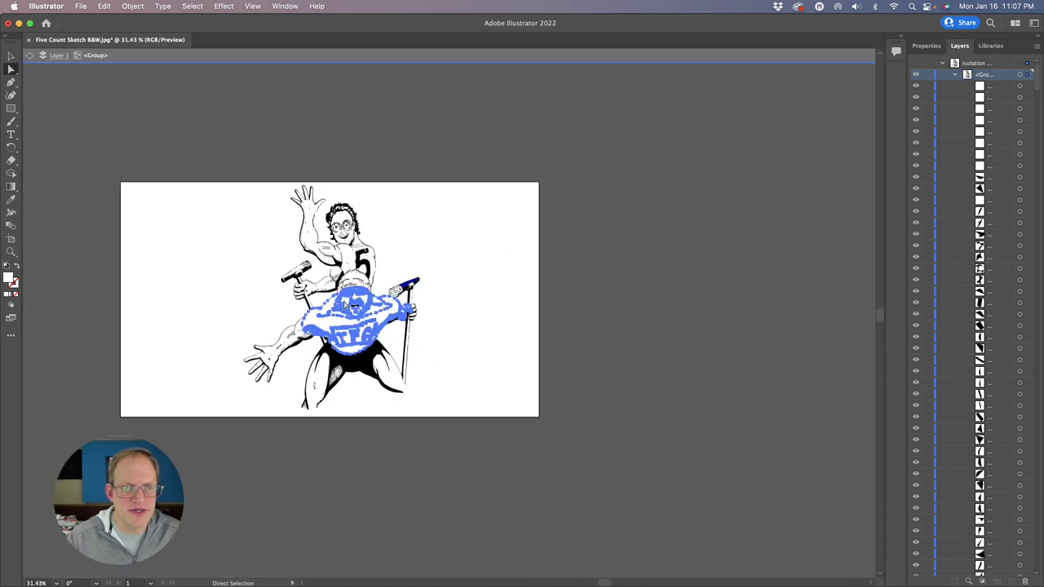
scroll(346, 304, up, 2)
scroll(301, 298, down, 6)
key(v)
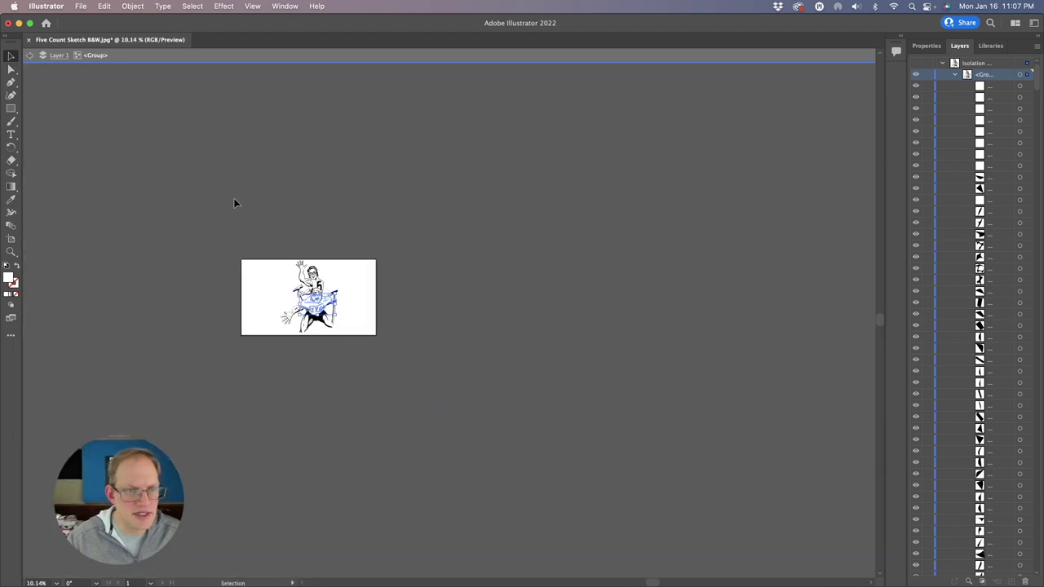
- Select all the traced artwork, scale it down inside the artboard, and fit the artboard in view
key(super+a)
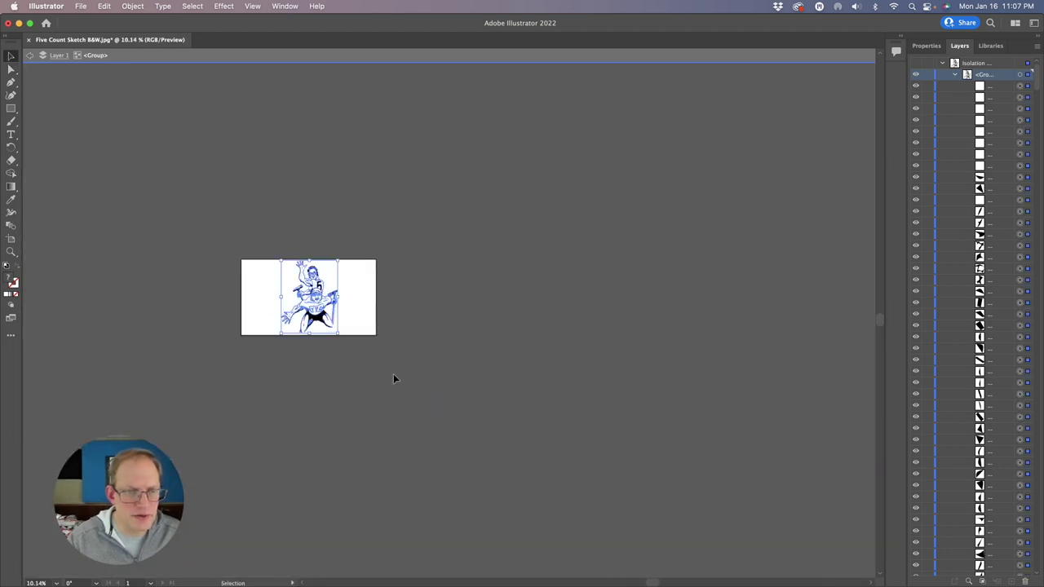
mouse_move(339, 261)
mouse_down()
mouse_move(682, 82)
mouse_move(671, 71)
mouse_move(543, 65)
mouse_move(523, 40)
mouse_move(578, 98)
mouse_move(566, 98)
mouse_move(848, 49)
mouse_move(714, 91)
mouse_move(844, 49)
mouse_move(810, 20)
mouse_up()
scroll(701, 314, up, 5)
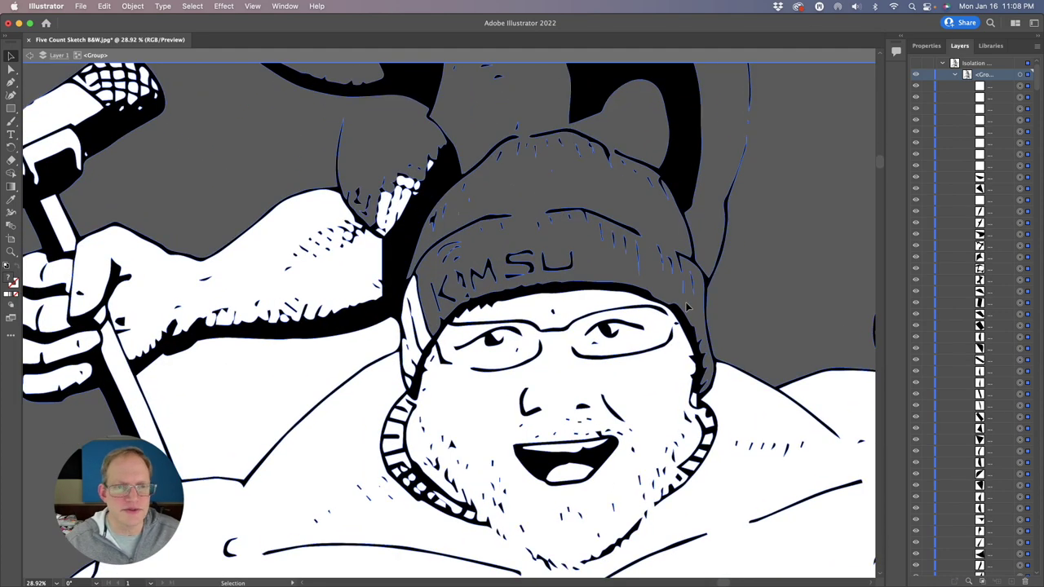
scroll(688, 306, down, 4)
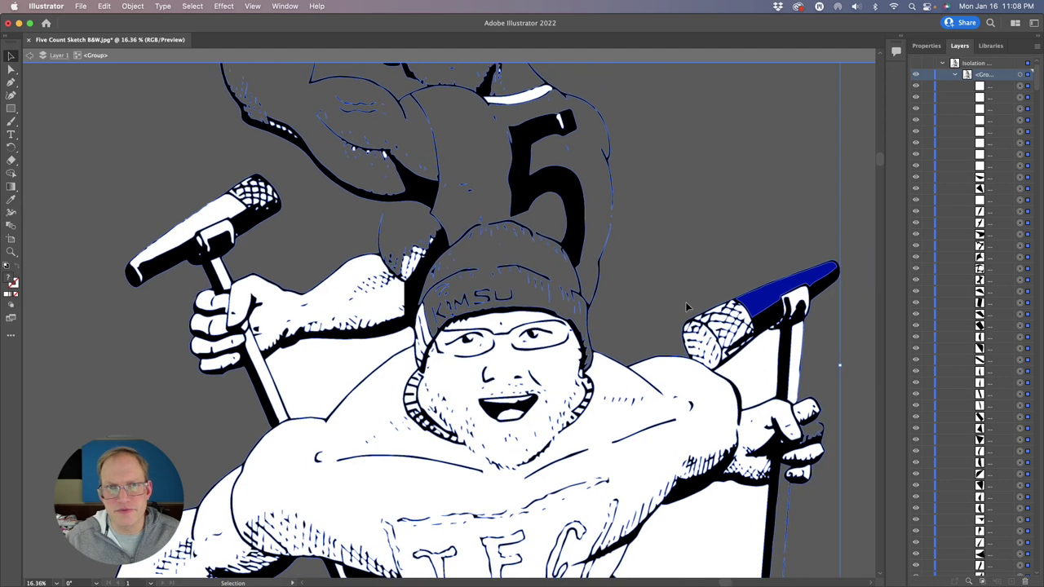
scroll(687, 305, down, 6)
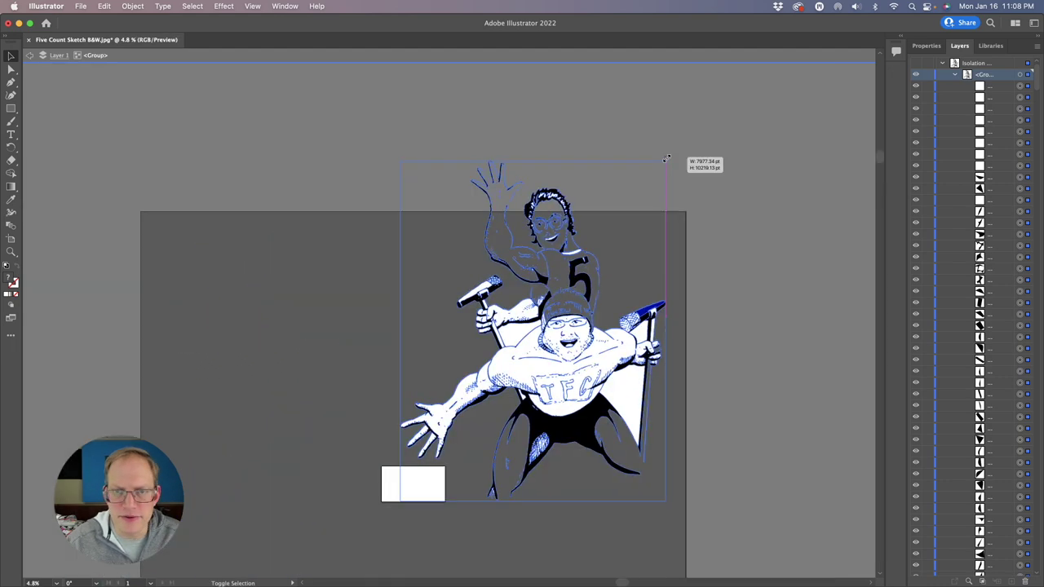
drag(666, 158, 427, 421)
key(super+0)
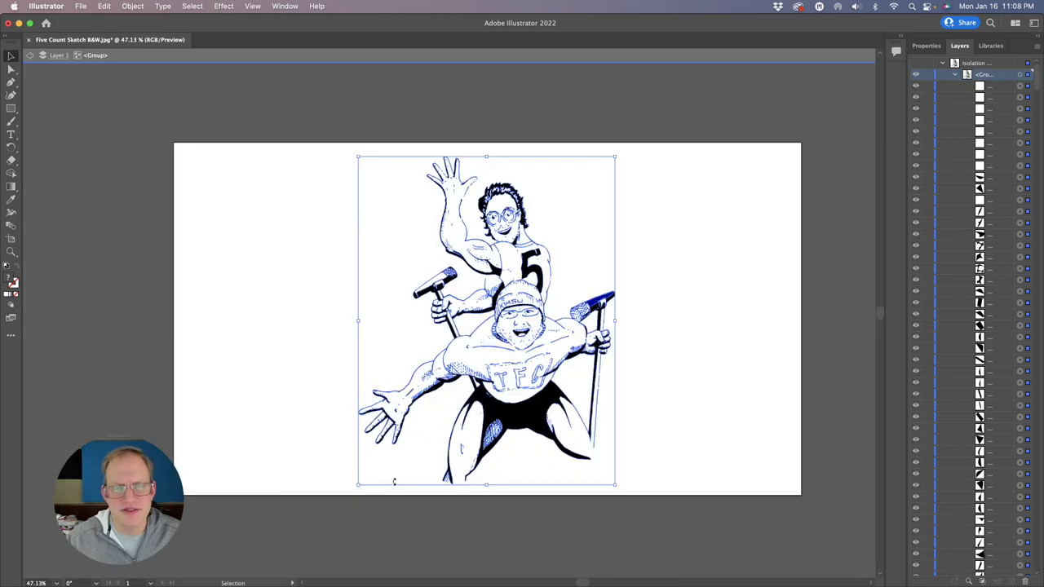
scroll(394, 482, up, 1)
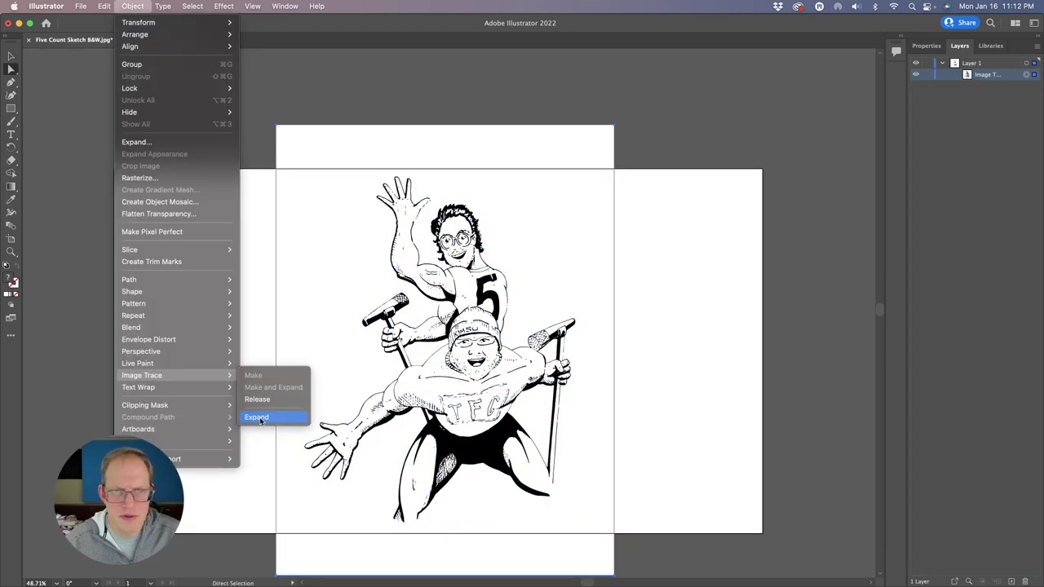
- Expand the trace into editable paths and list them in the Layers panel
click(259, 417)
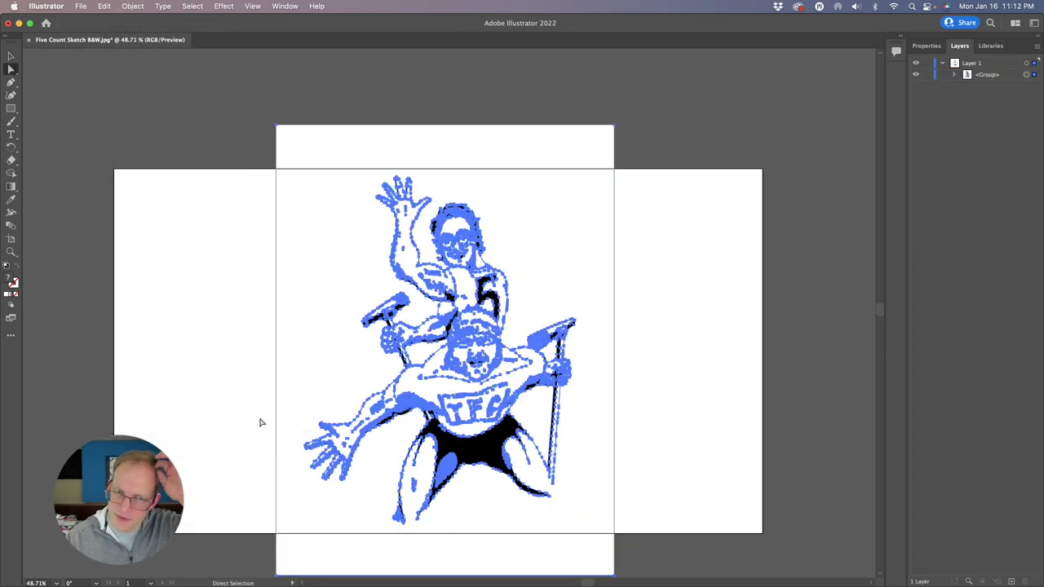
click(954, 74)
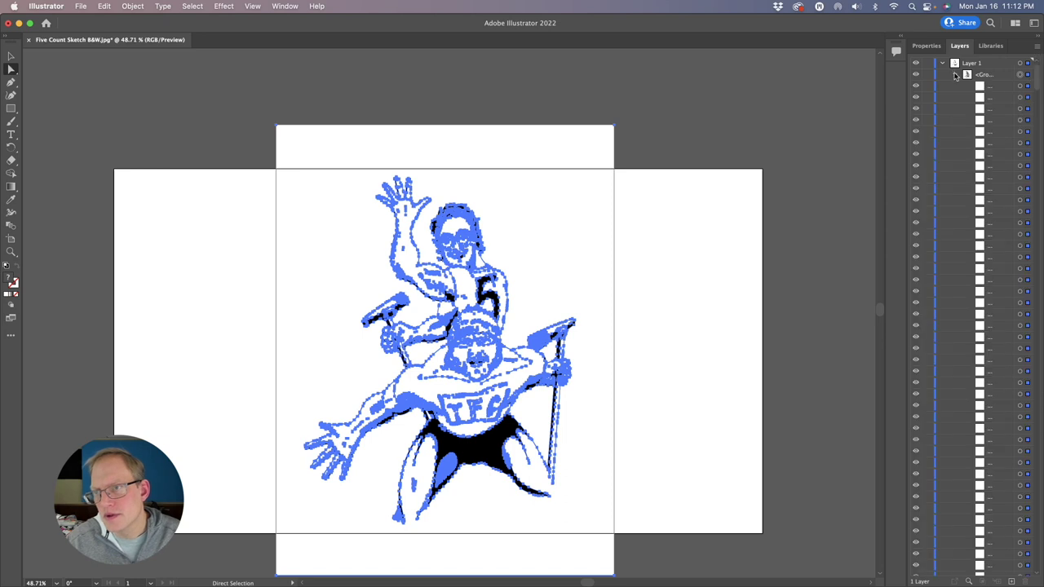
key(super+shift+a)
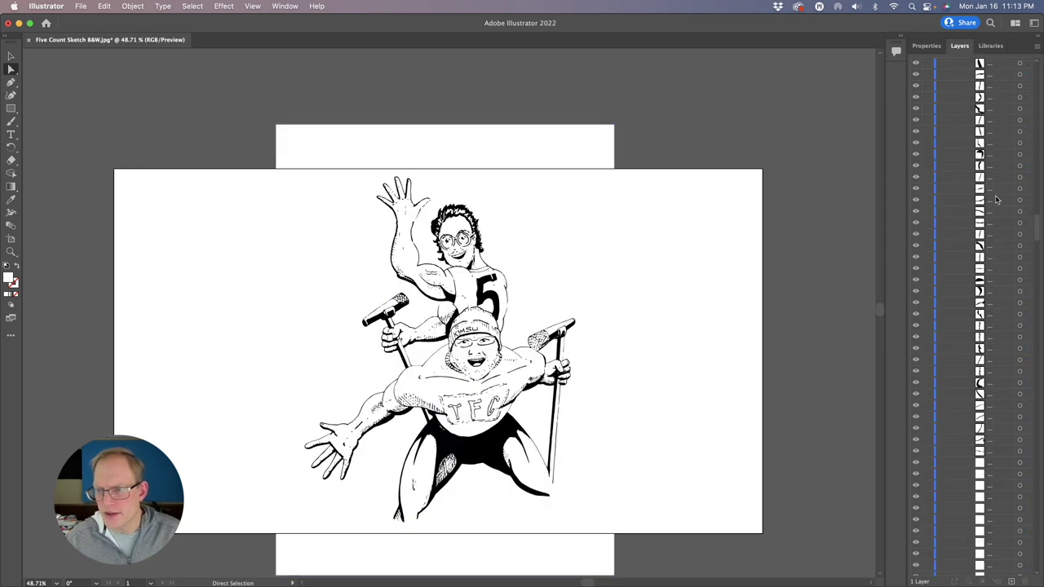
scroll(979, 171, down, 5)
scroll(994, 200, down, 2)
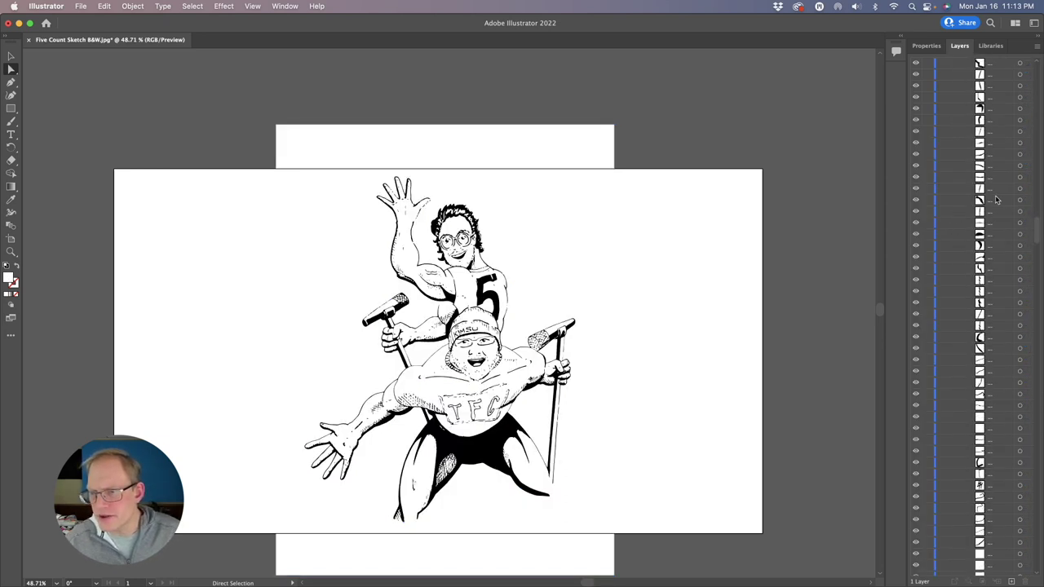
- Delete two stray traced paths and lock the traced drawing in the Layers panel
click(993, 419)
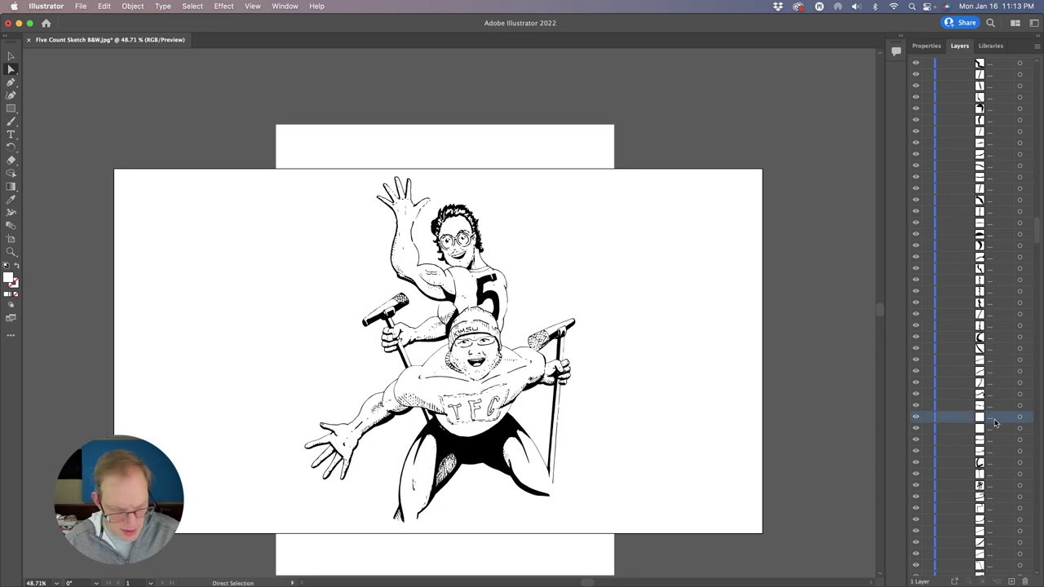
shift+click(984, 428)
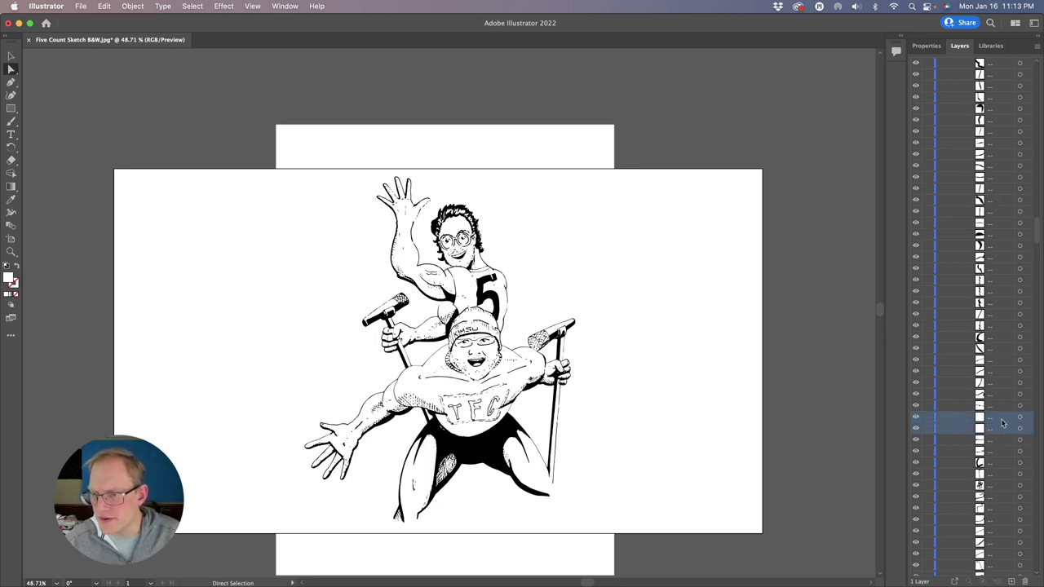
drag(1002, 423, 1025, 459)
drag(1026, 559, 1016, 460)
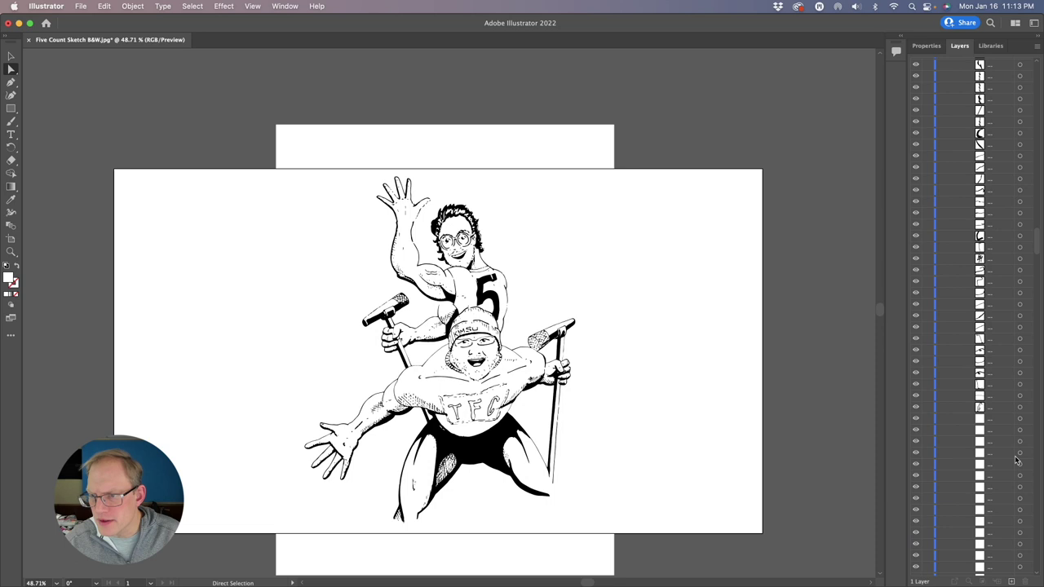
scroll(1016, 460, down, 1)
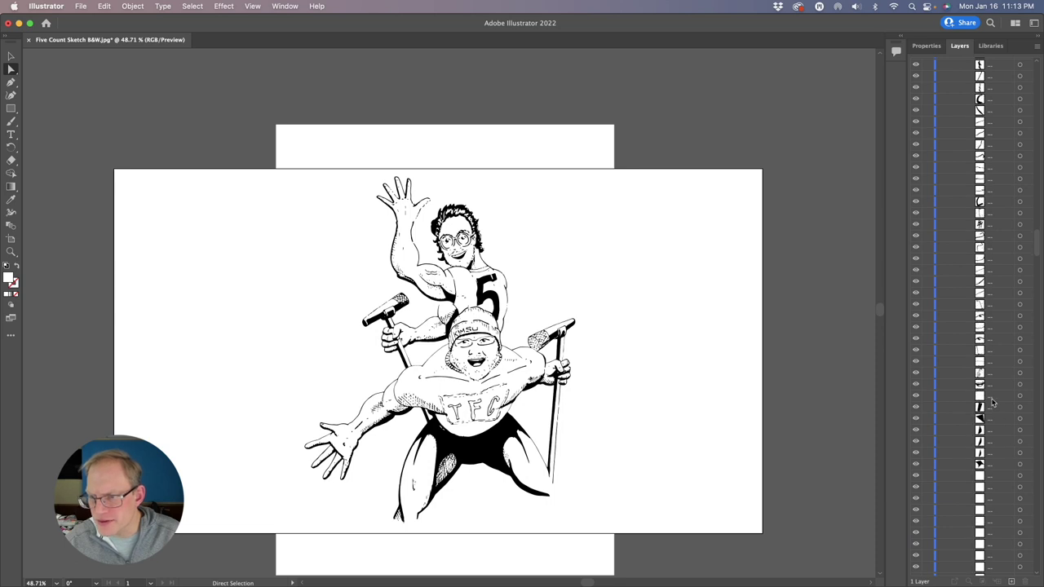
drag(993, 402, 1025, 581)
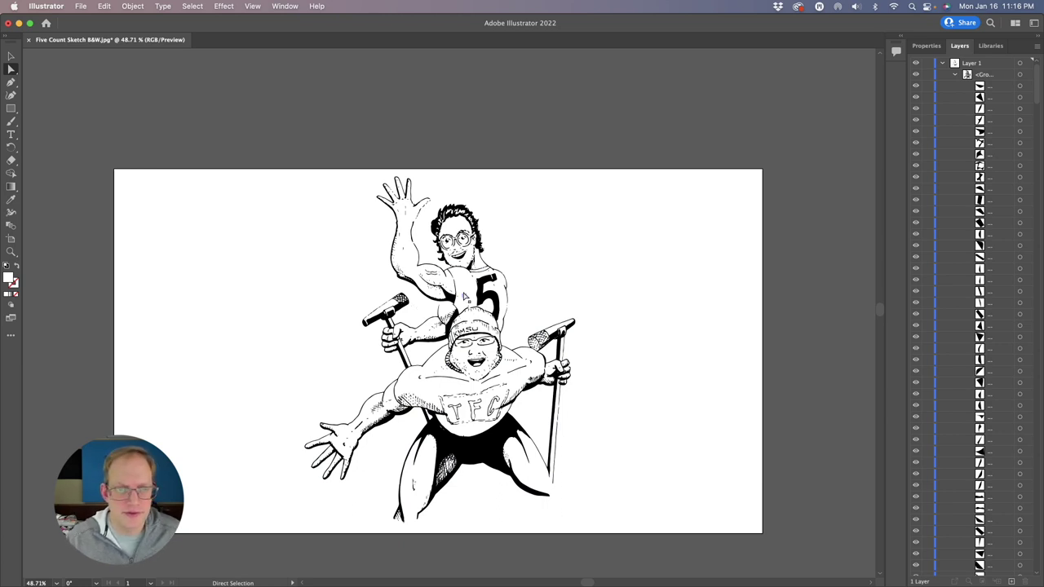
click(954, 74)
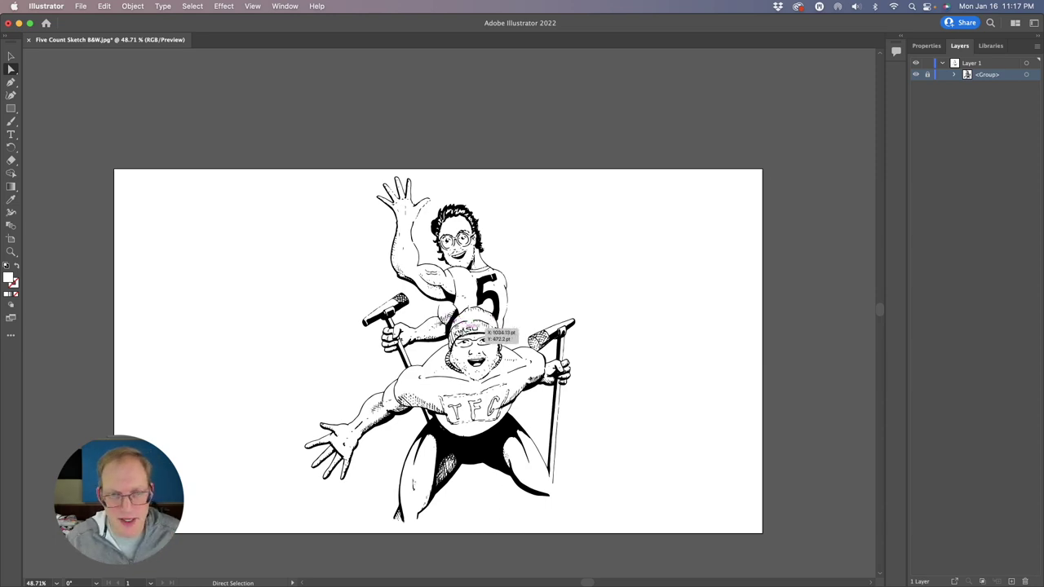
- Start a Pen path at the upper host's arm edge and trace along the jersey's right side
scroll(432, 395, up, 5)
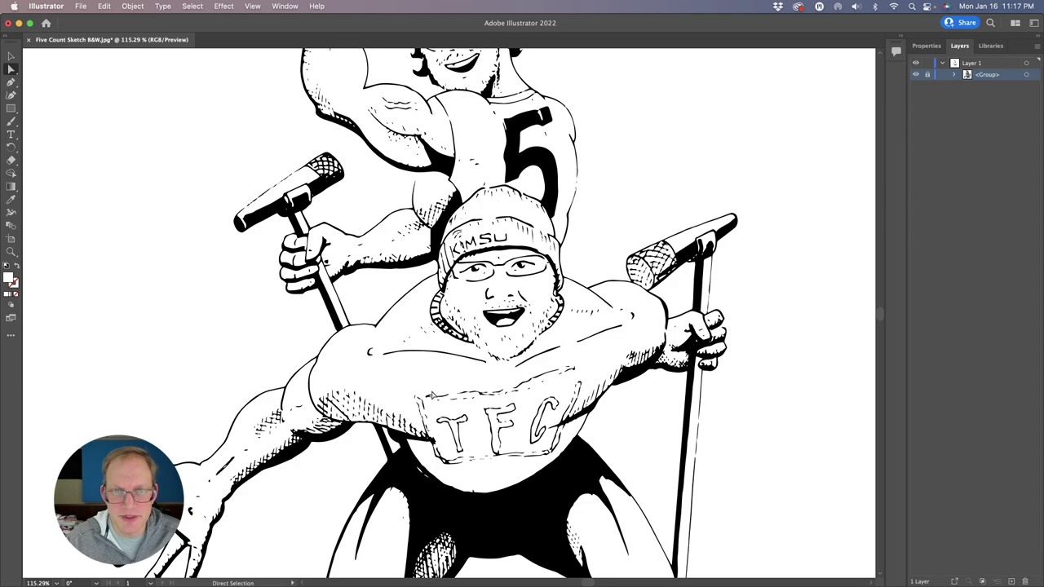
scroll(432, 395, up, 5)
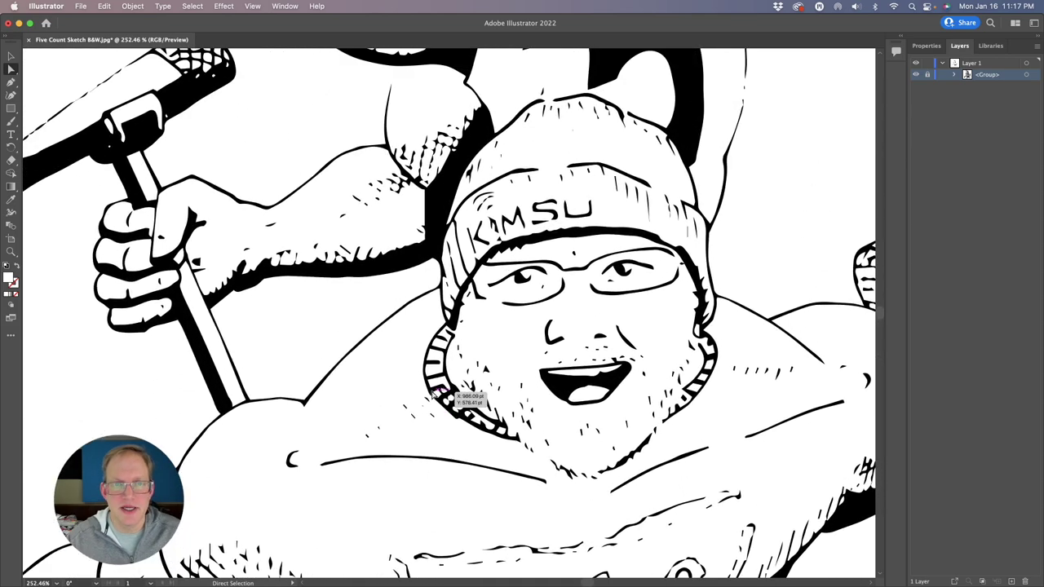
scroll(435, 394, down, 6)
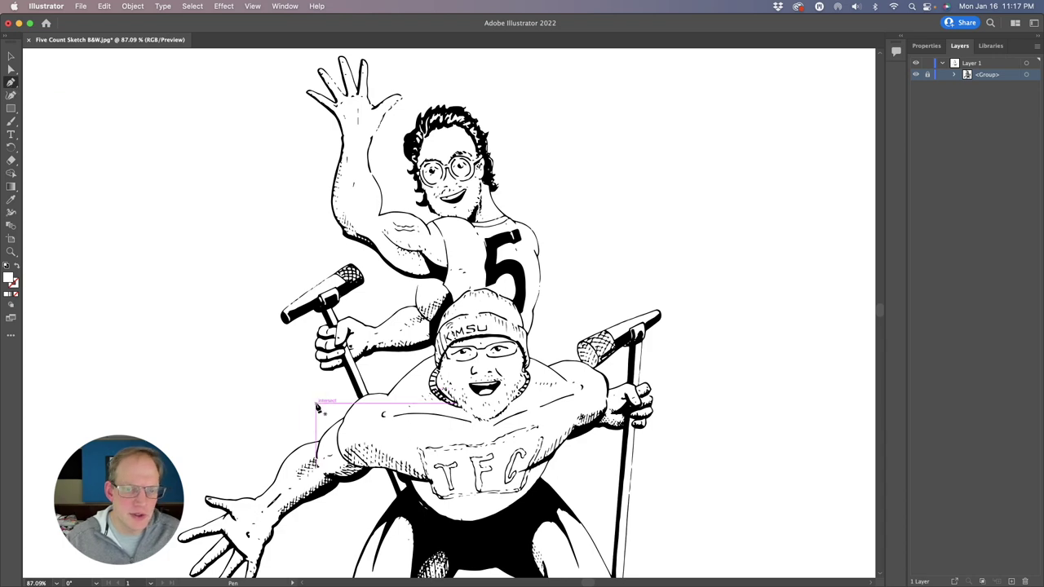
scroll(365, 375, up, 5)
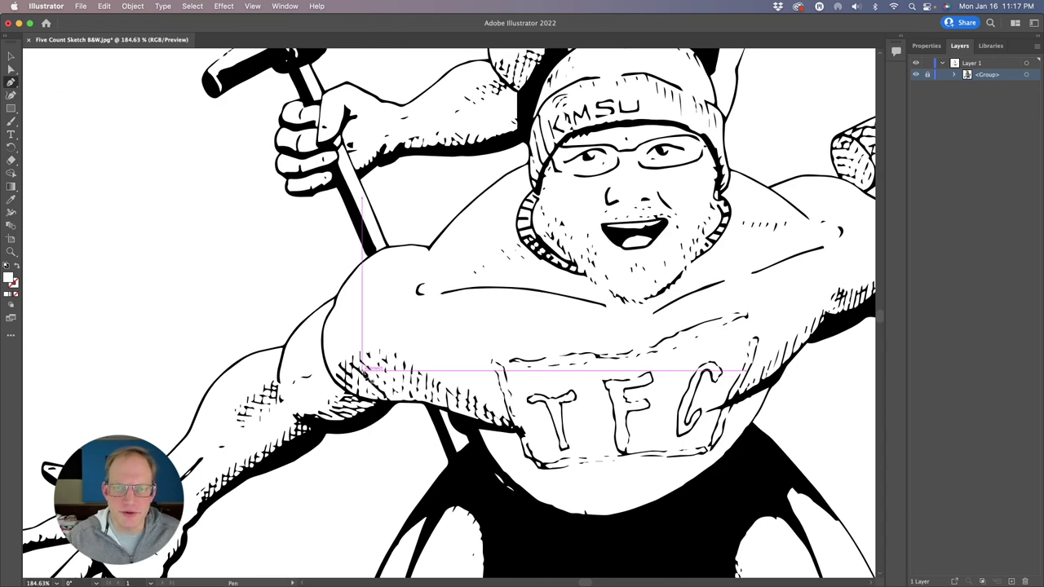
scroll(838, 291, up, 5)
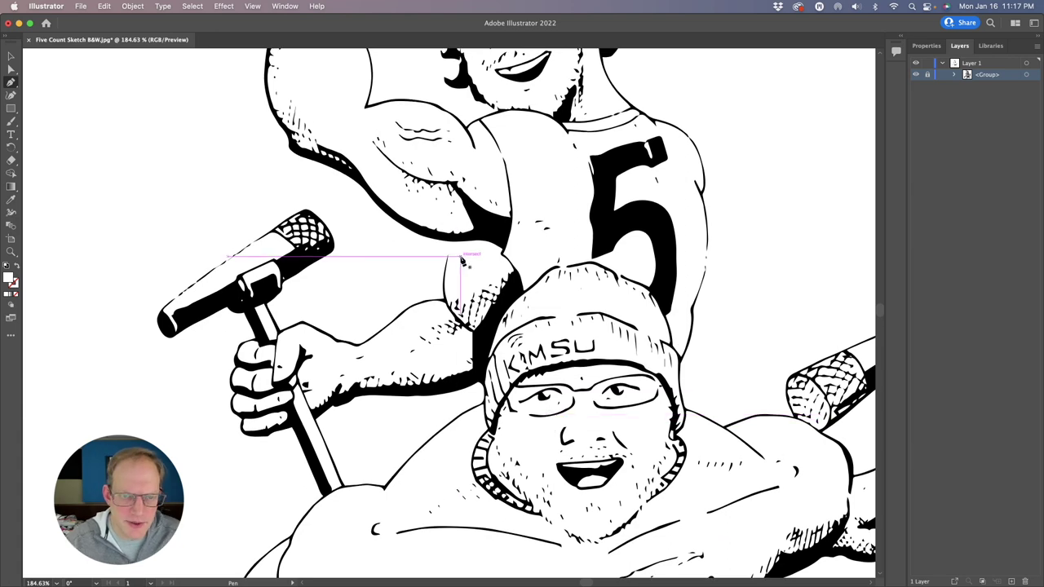
scroll(462, 259, up, 5)
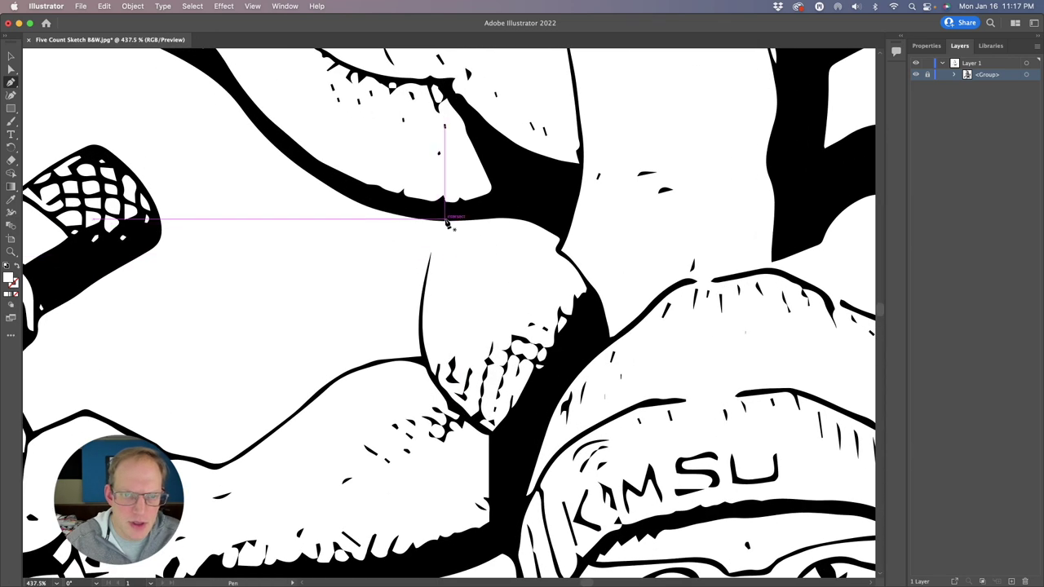
click(438, 153)
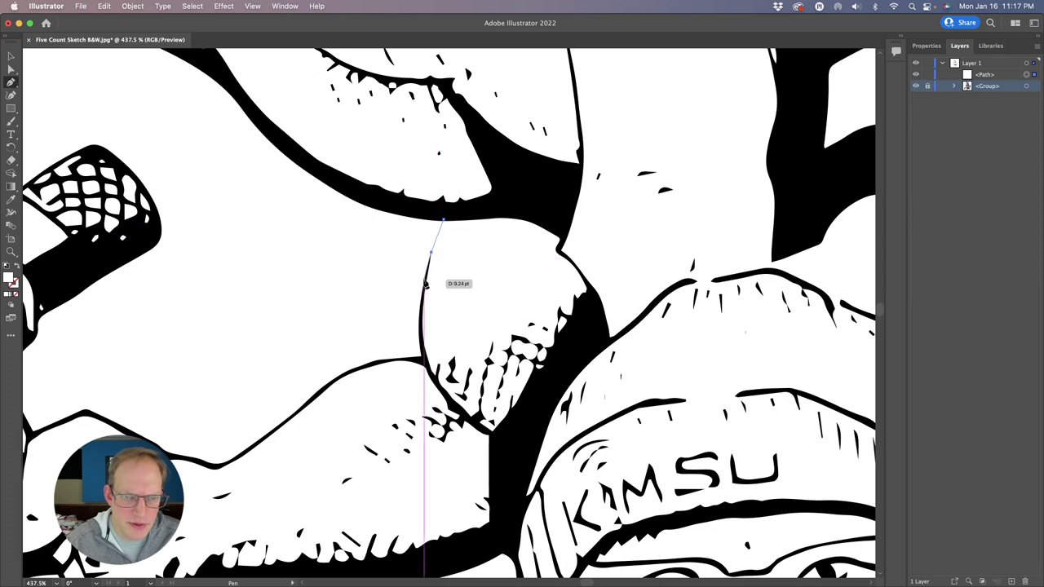
drag(421, 298, 422, 357)
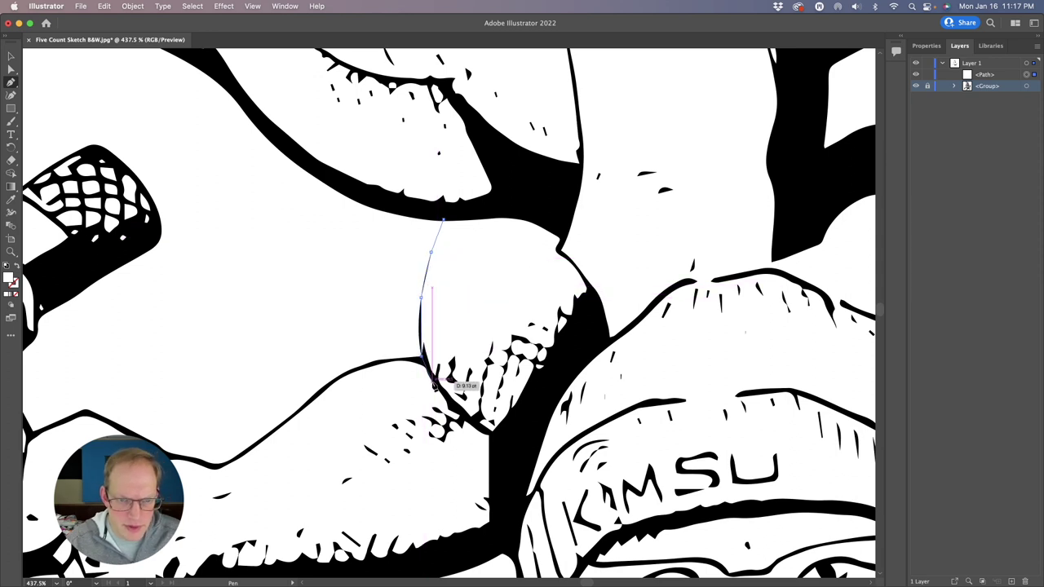
click(494, 439)
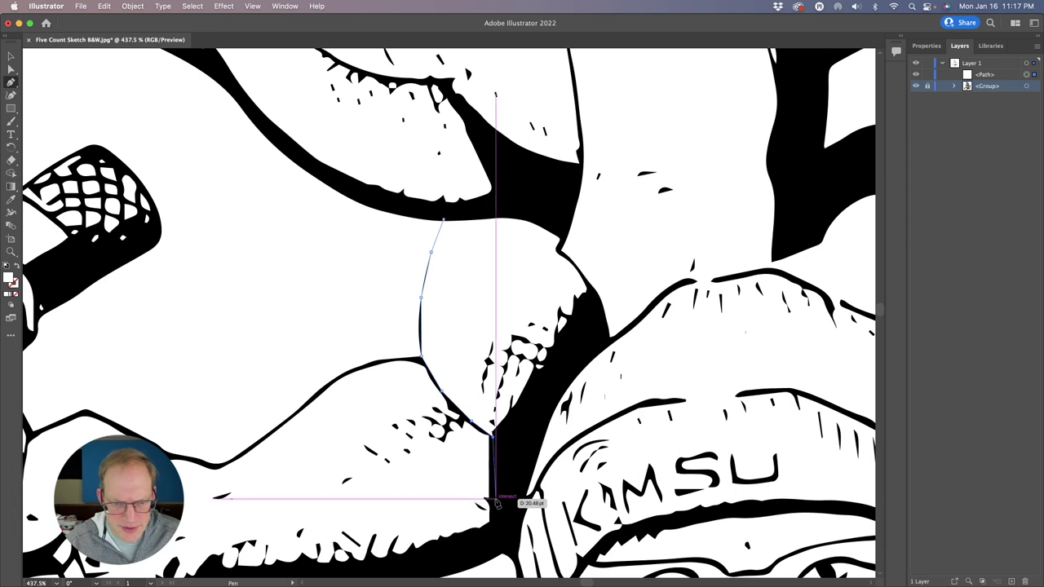
click(515, 554)
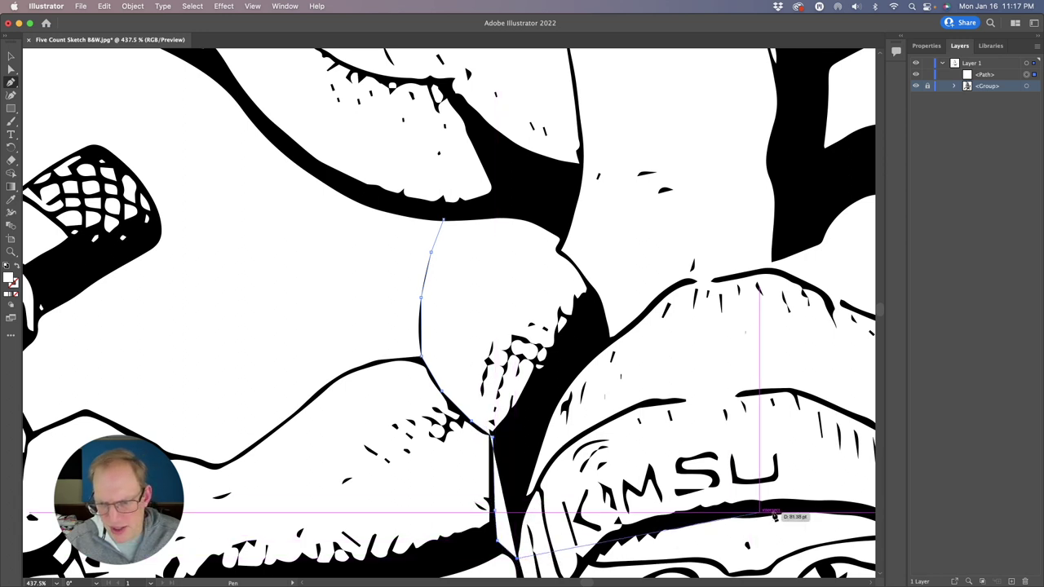
scroll(836, 534, right, 10)
scroll(836, 534, down, 2)
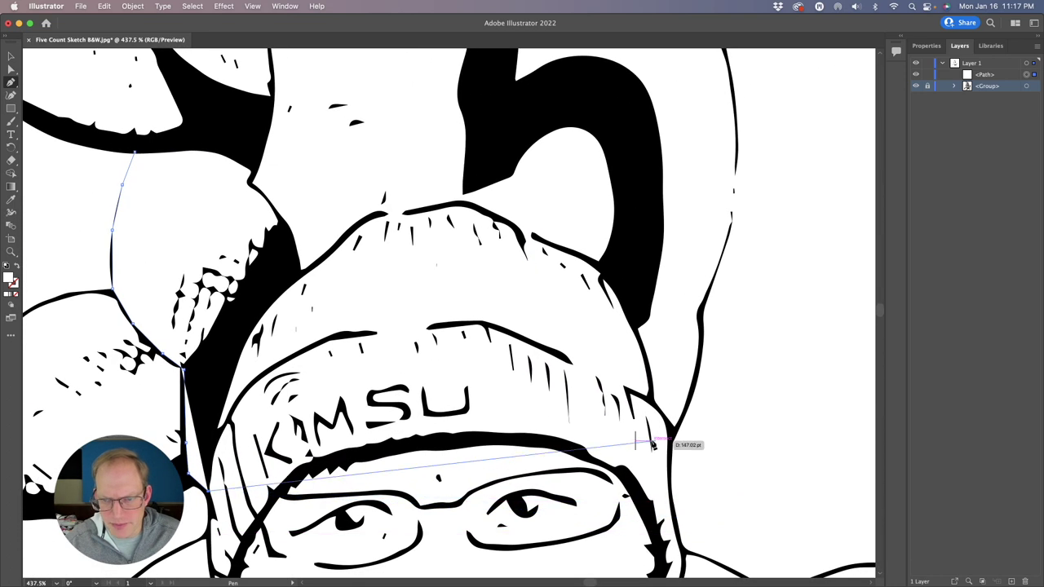
click(666, 440)
click(690, 406)
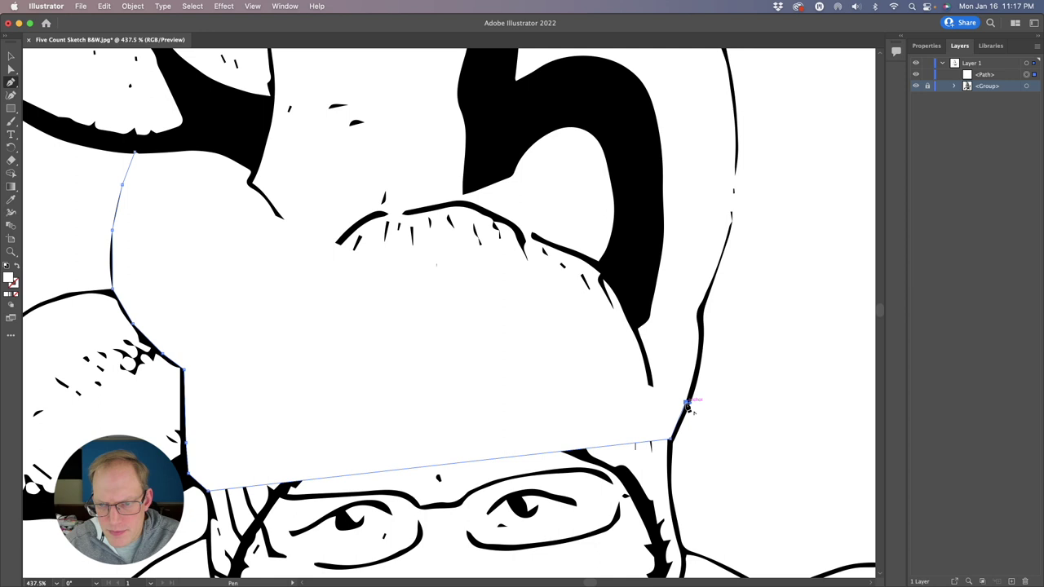
click(699, 358)
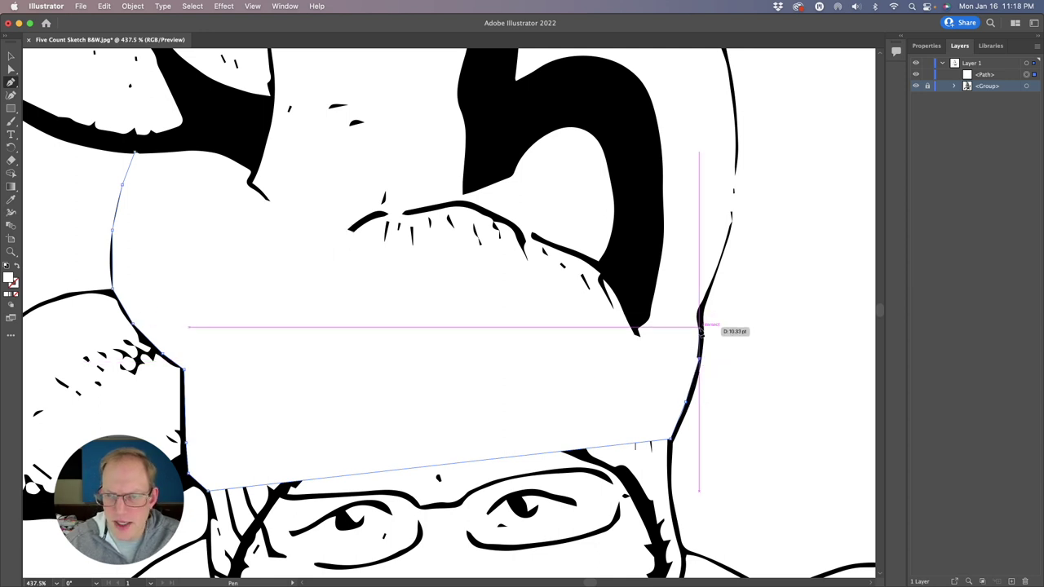
click(701, 313)
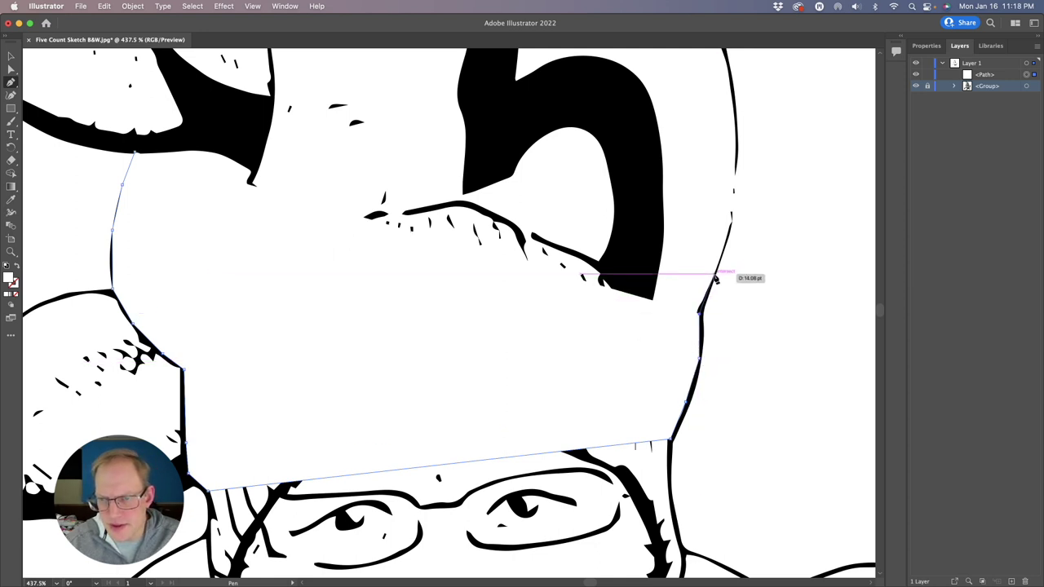
click(715, 275)
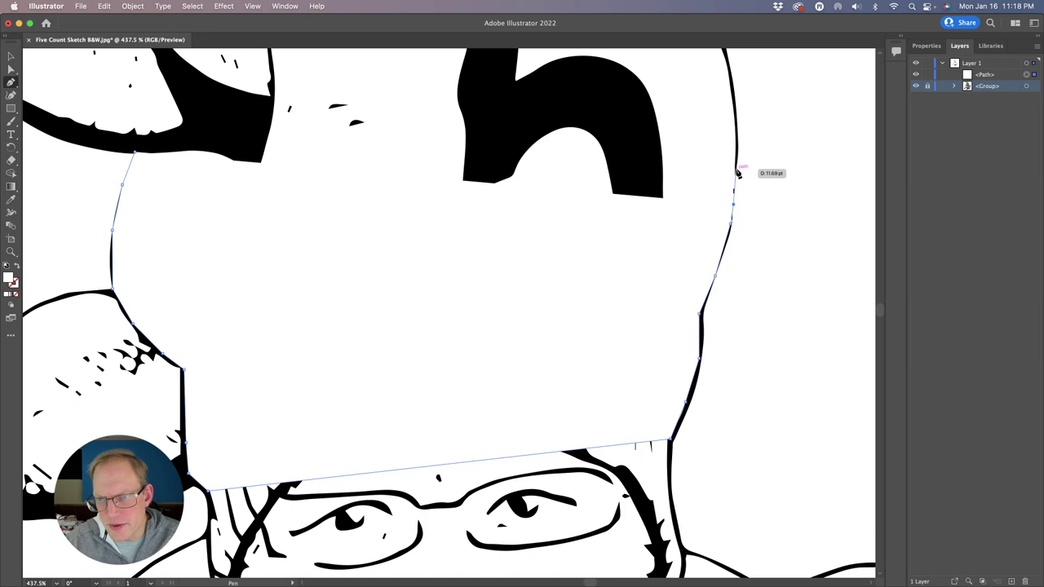
- Continue the Pen outline across the top of the jersey to its upper-left end
click(737, 168)
click(735, 105)
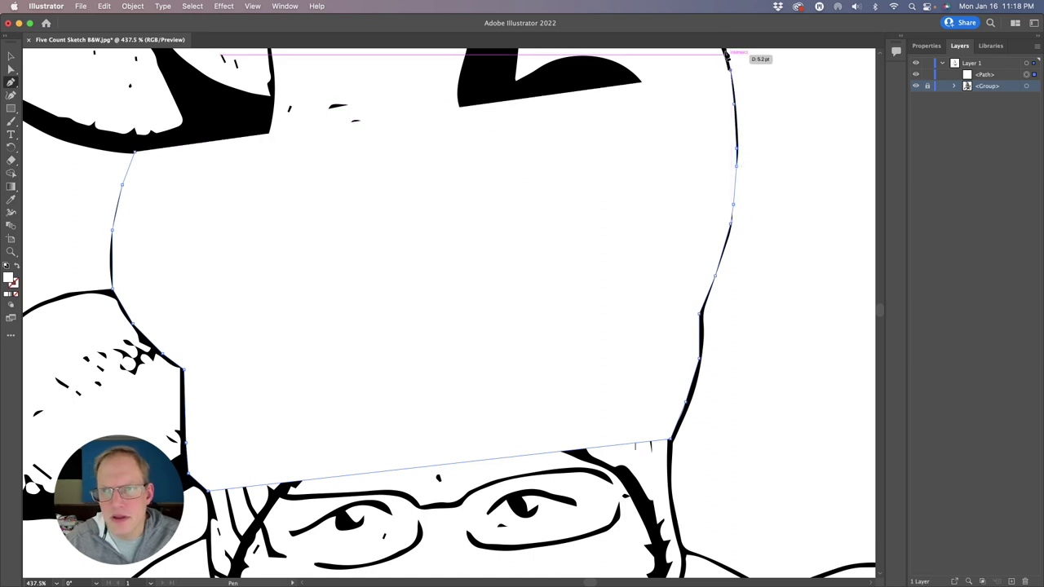
scroll(725, 53, up, 3)
click(745, 104)
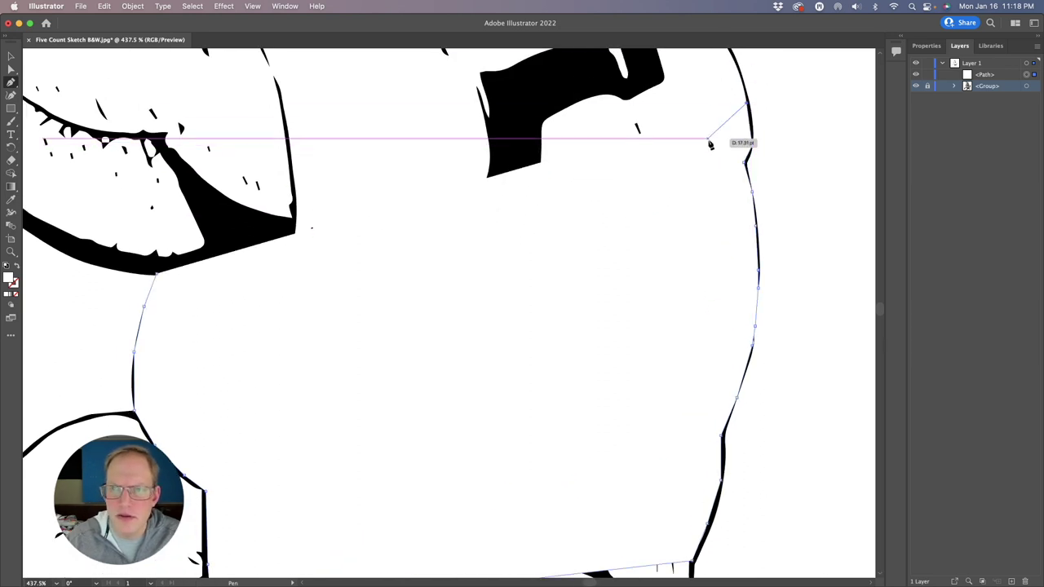
scroll(710, 144, up, 3)
click(743, 167)
click(717, 128)
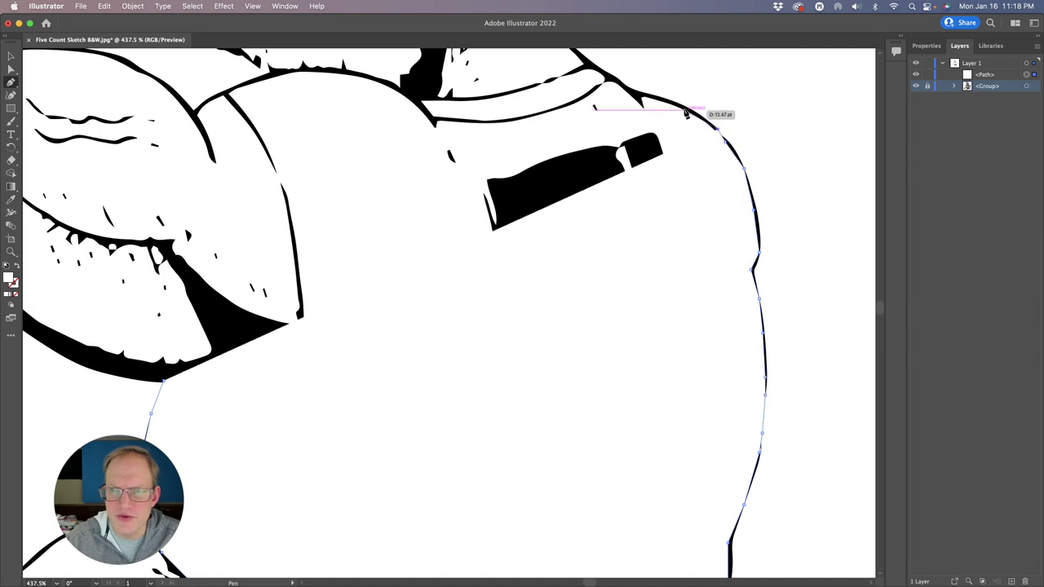
click(686, 114)
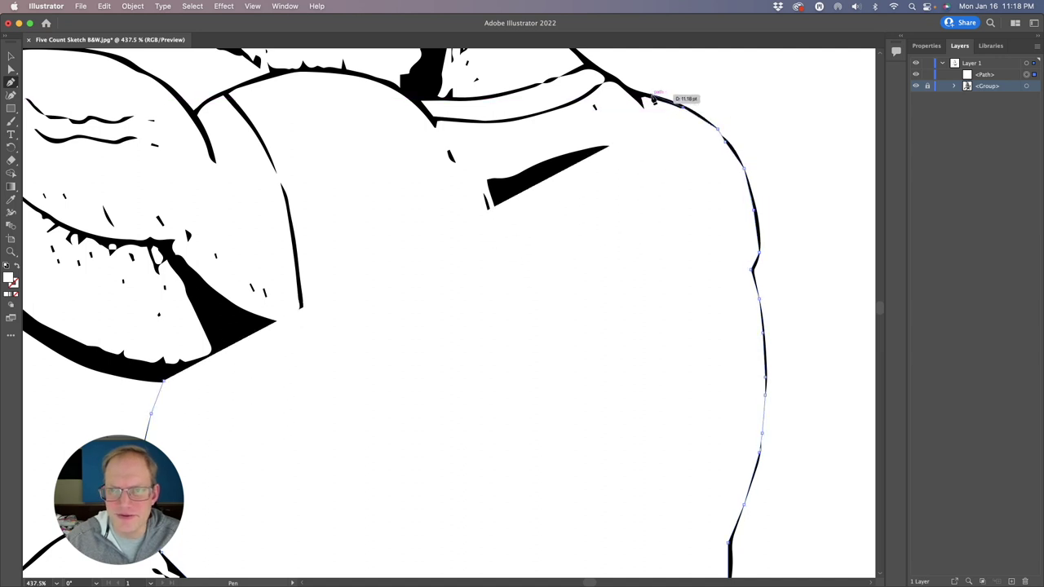
click(652, 96)
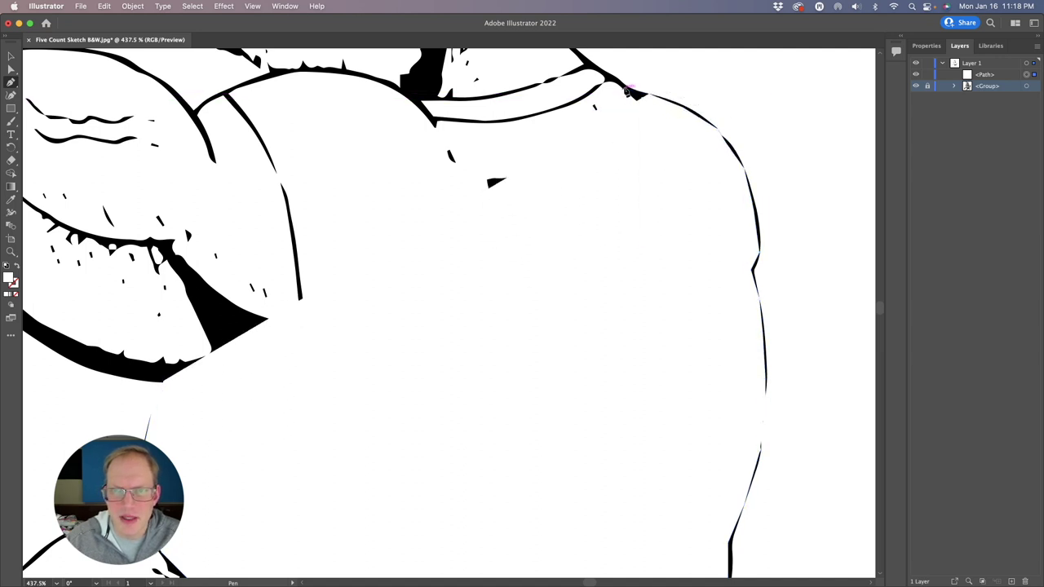
click(615, 83)
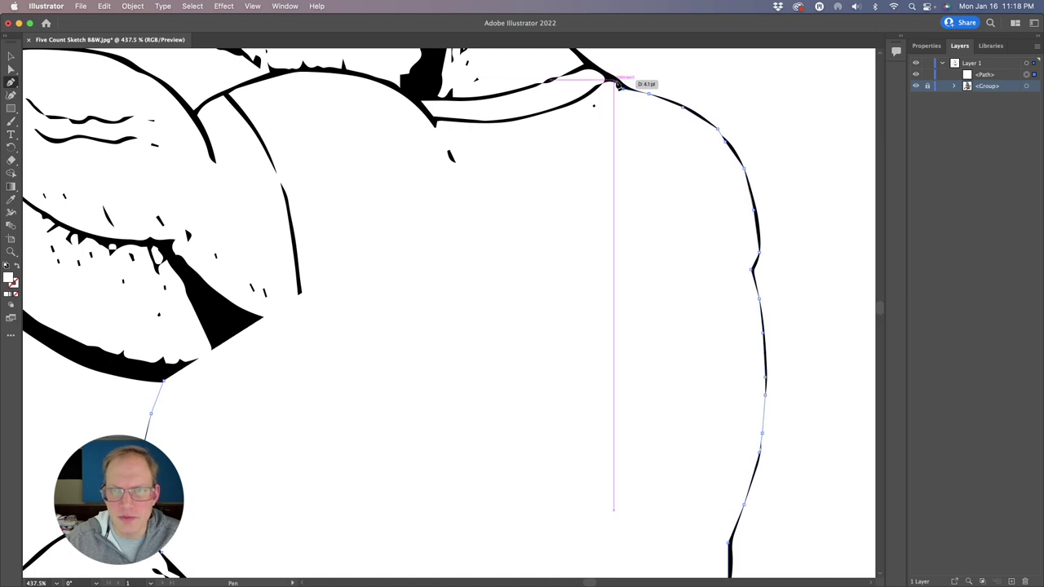
click(590, 63)
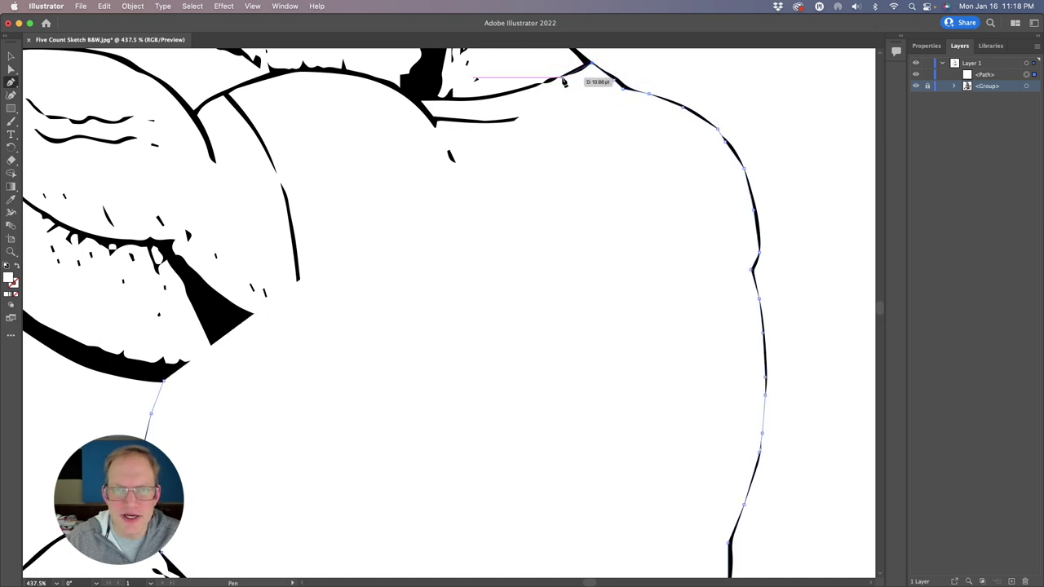
click(561, 80)
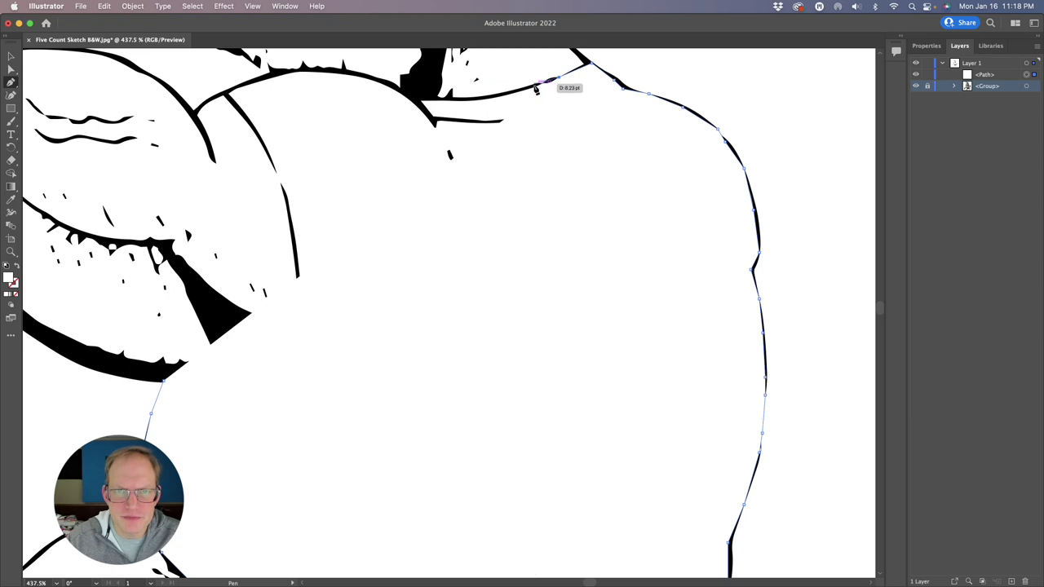
click(534, 88)
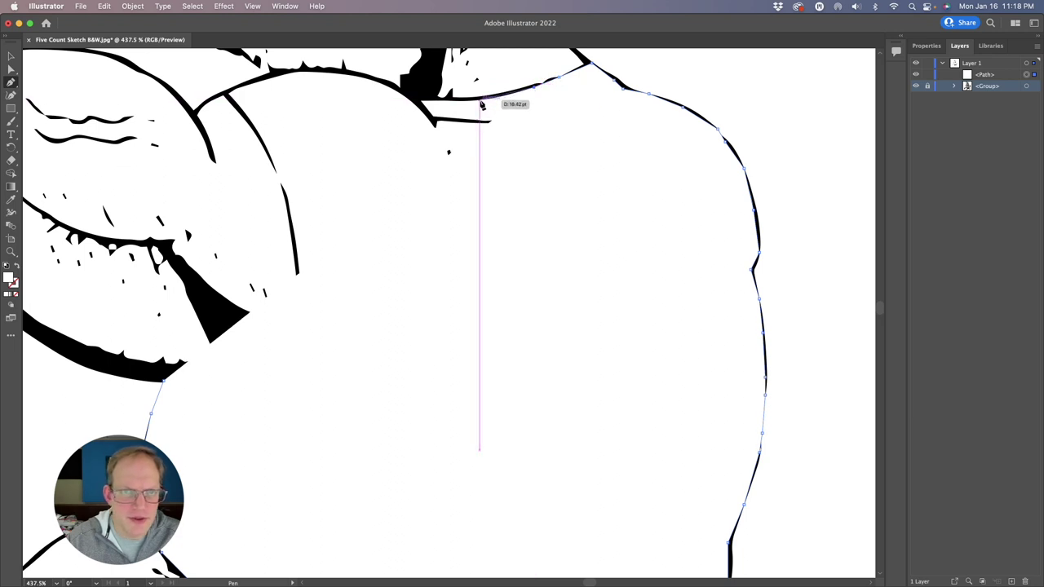
click(495, 99)
click(460, 99)
click(428, 95)
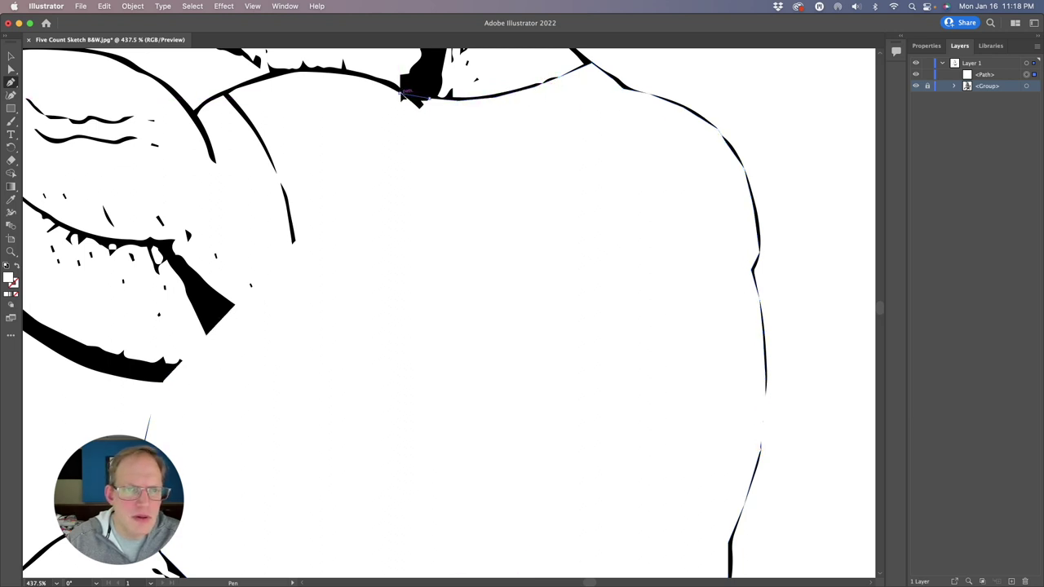
click(399, 91)
click(322, 71)
click(268, 72)
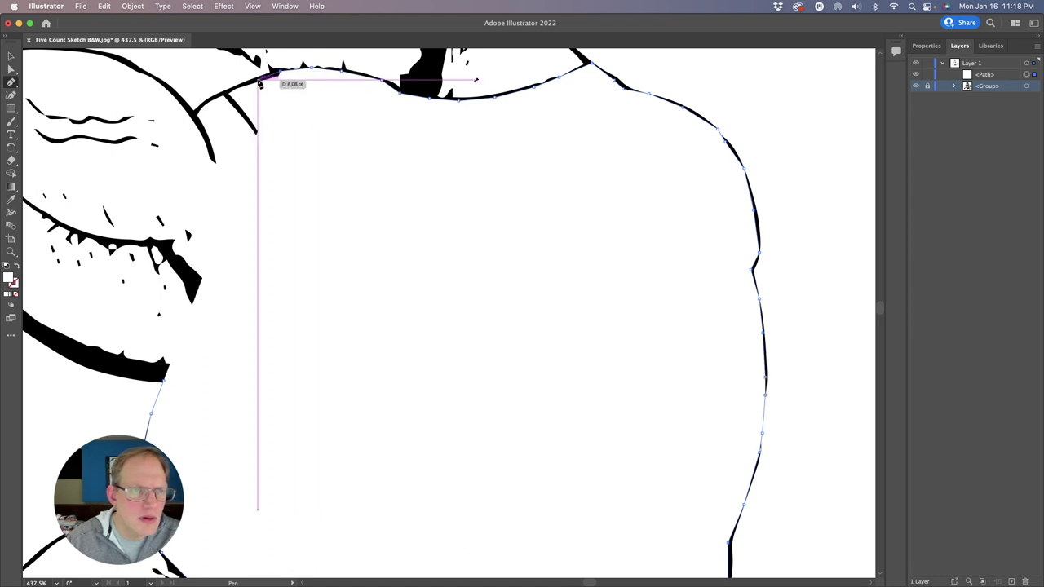
click(219, 93)
click(196, 109)
- Trace down the jersey's left side and close the path at its starting anchor
click(241, 176)
click(392, 250)
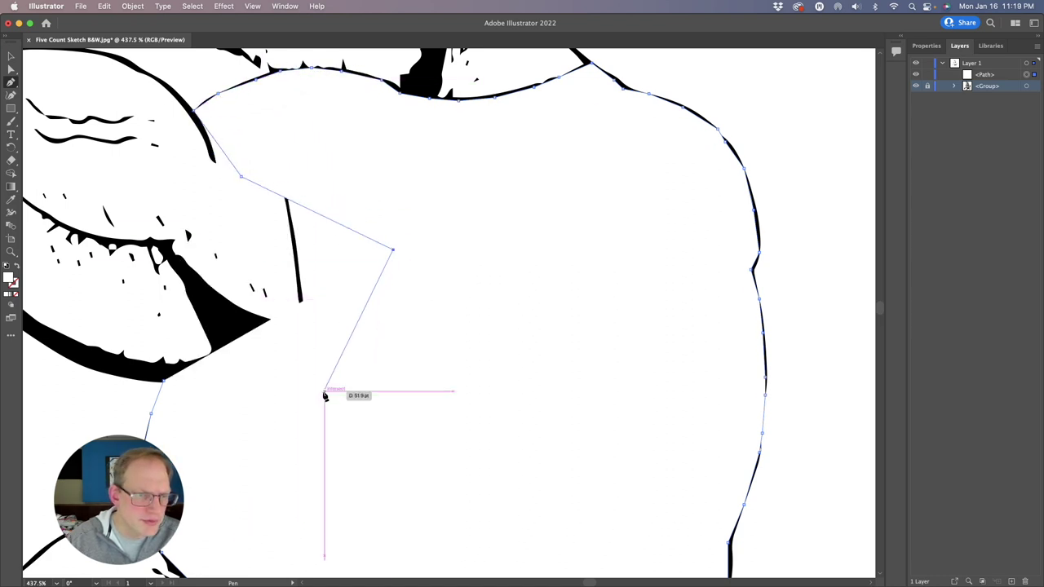
click(320, 425)
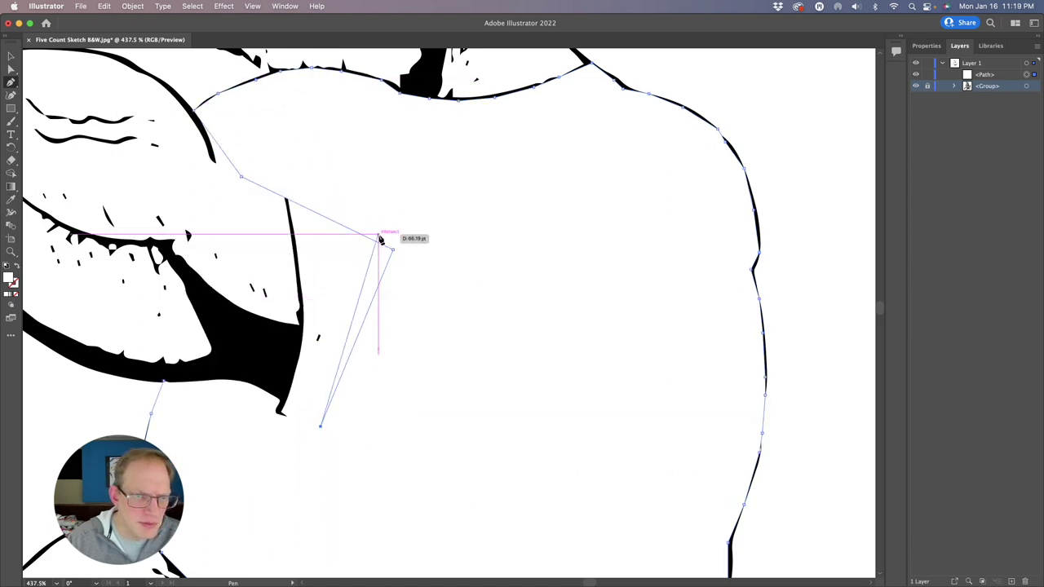
click(249, 441)
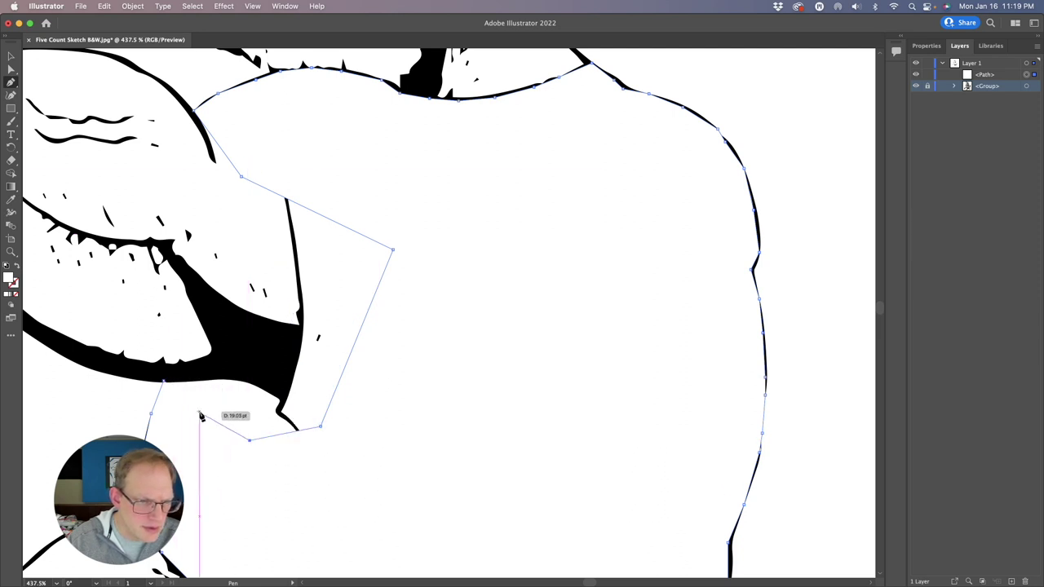
click(212, 382)
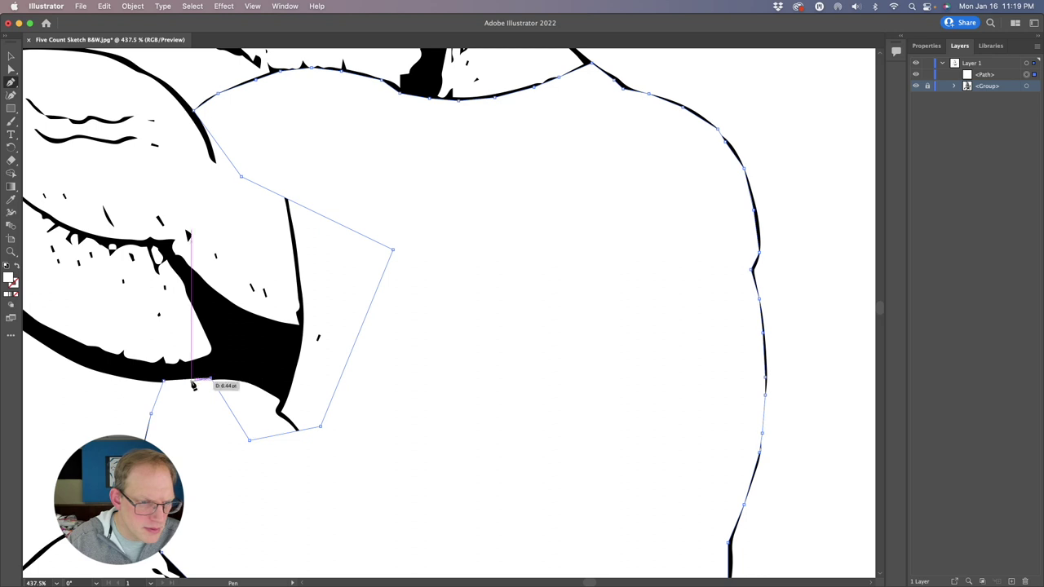
click(164, 381)
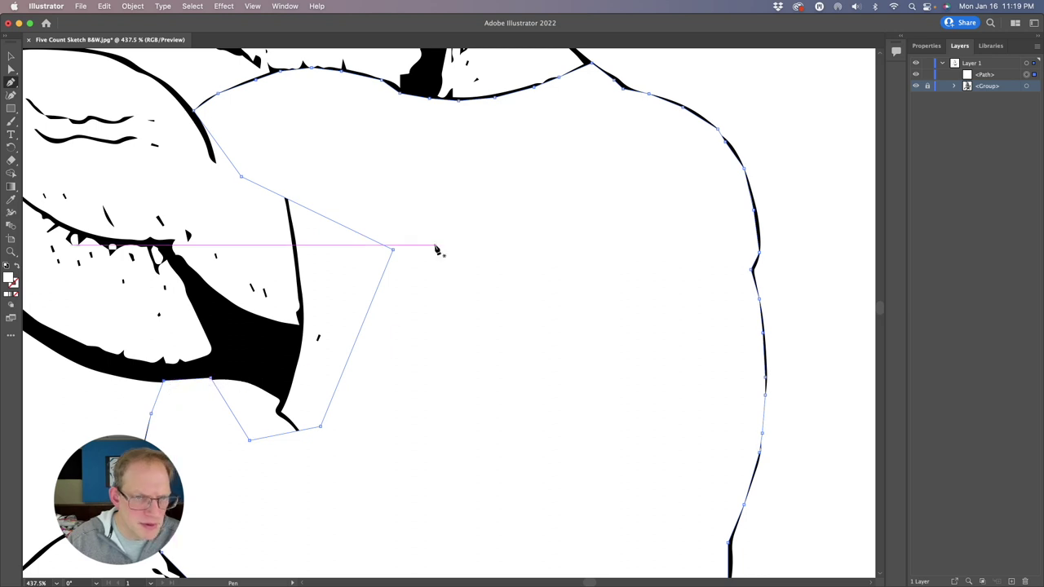
click(12, 68)
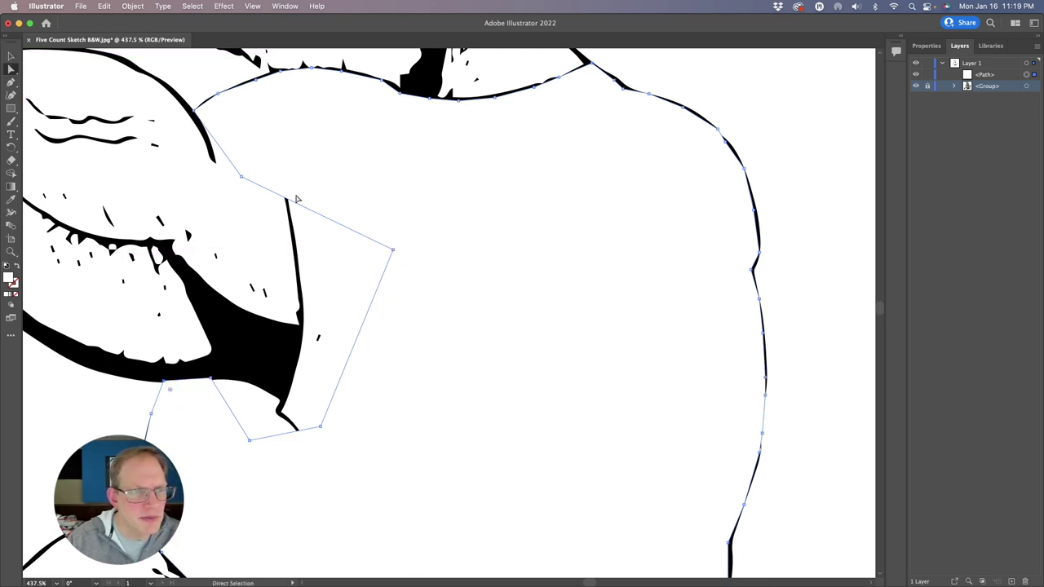
- Drag the jersey path's anchors onto the shoulder, arm and black shadow corner
drag(242, 178, 289, 203)
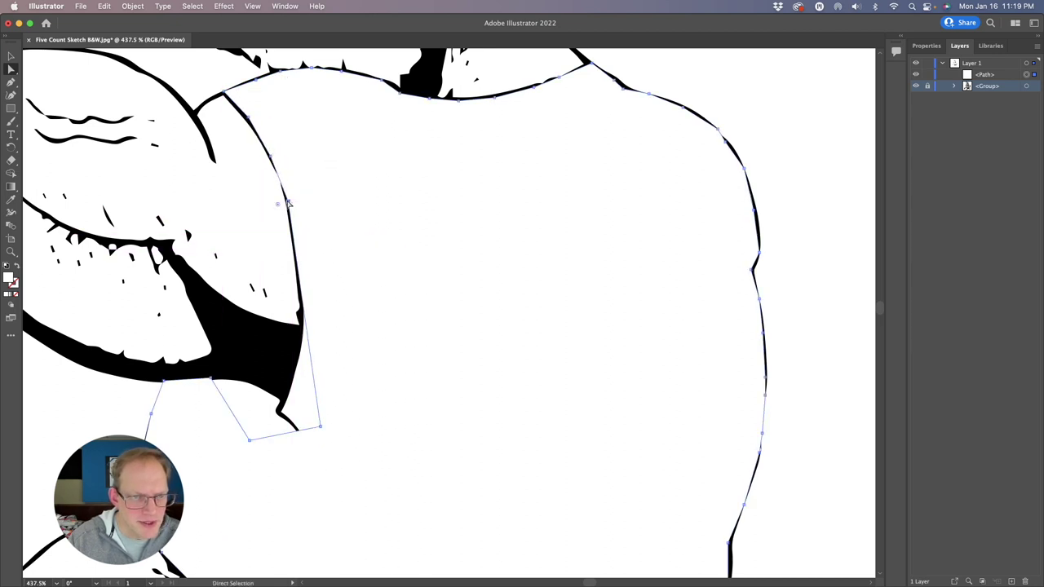
drag(323, 428, 302, 299)
drag(248, 441, 256, 381)
drag(287, 412, 285, 396)
drag(301, 301, 281, 379)
scroll(315, 431, down, 5)
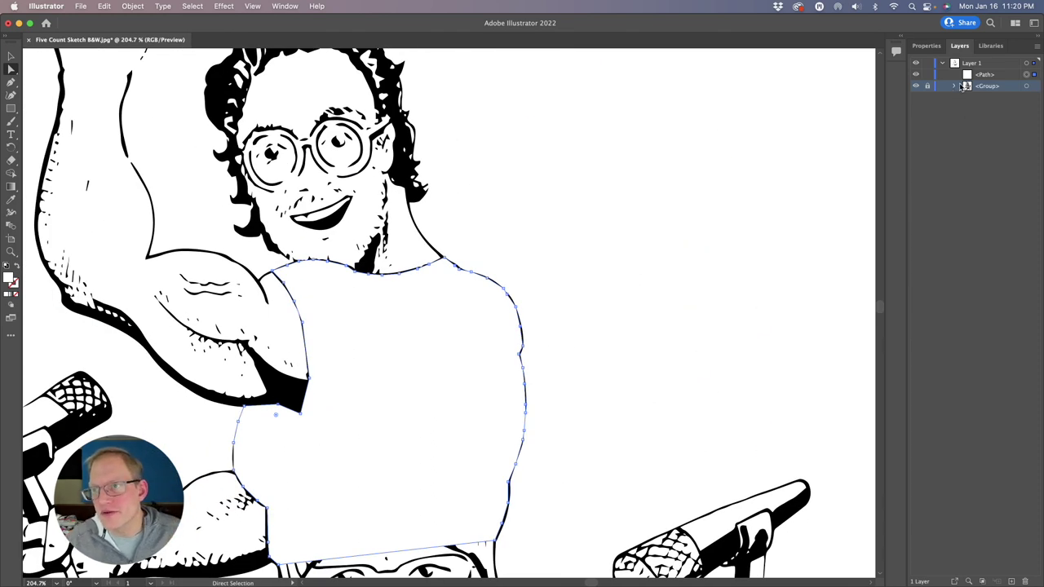
- Move the shirt path below the ink drawing group in the Layers panel
click(969, 76)
click(916, 75)
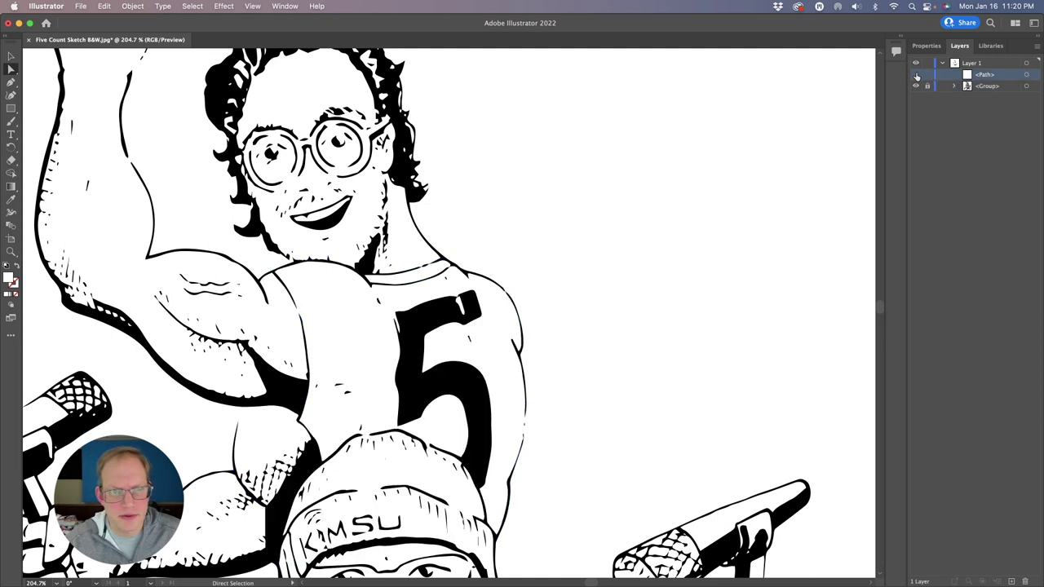
click(915, 74)
mouse_move(967, 77)
mouse_down()
mouse_move(951, 100)
mouse_move(970, 90)
mouse_up()
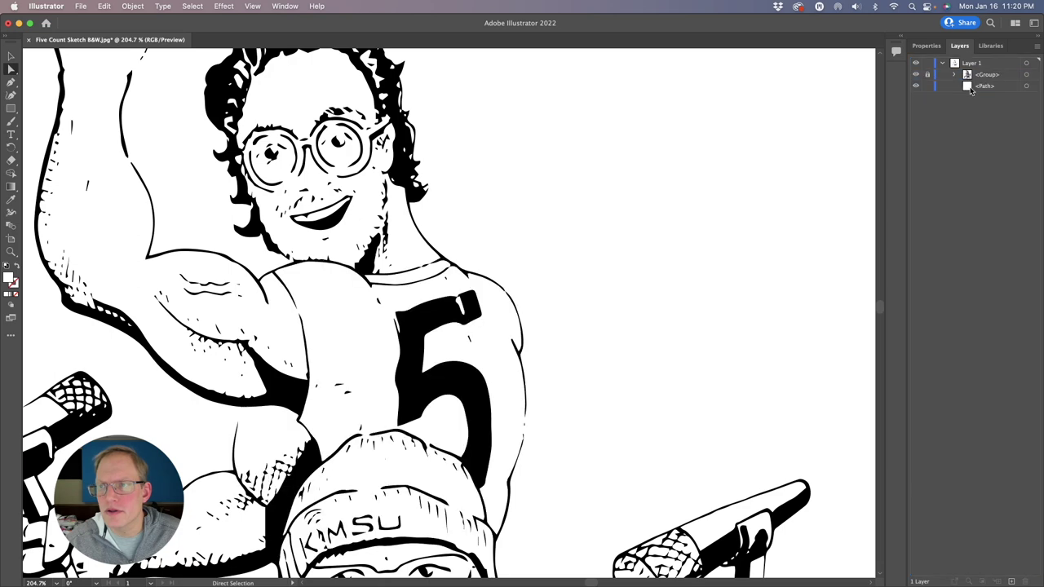
scroll(647, 291, down, 3)
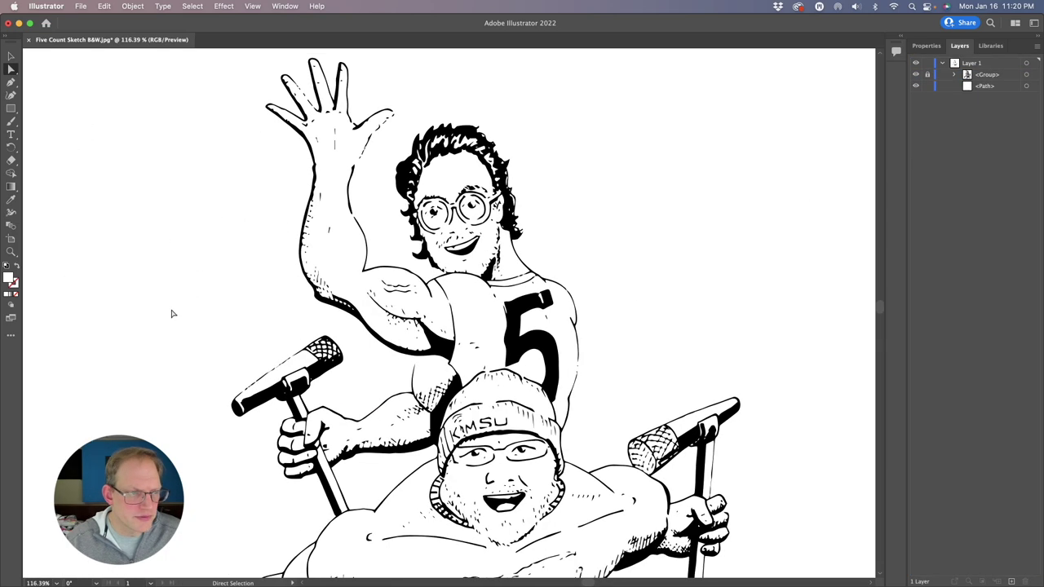
- Set the shirt shape's fill to white (FFFFFF) in the Color Picker
double_click(9, 279)
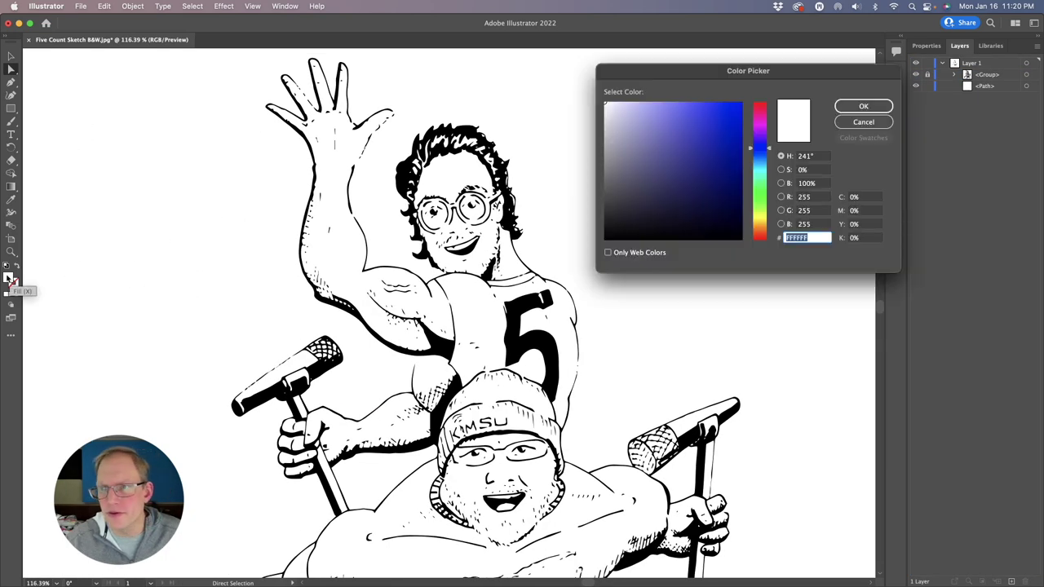
text(FFFFFF)
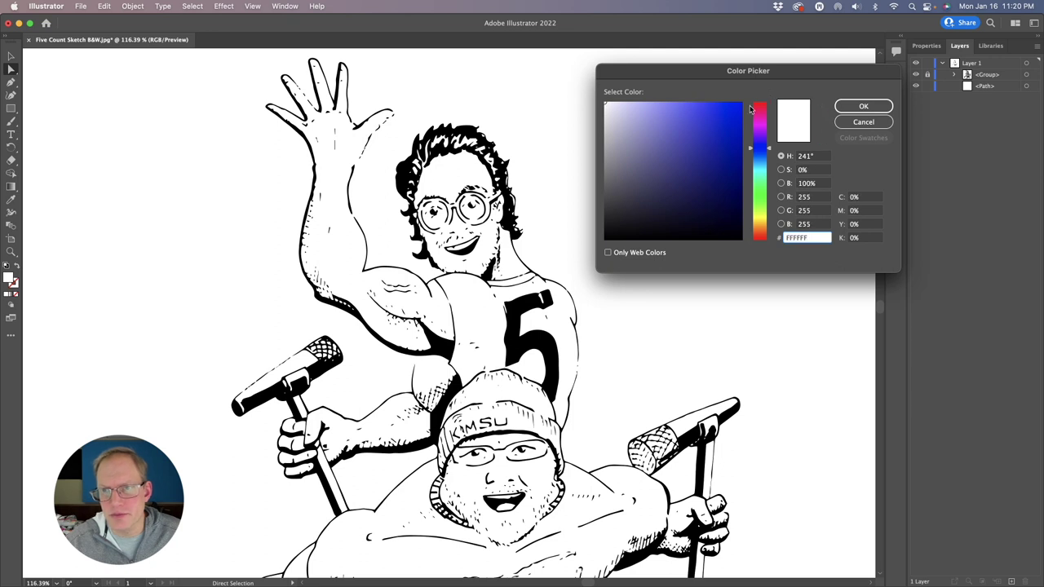
drag(738, 114, 741, 124)
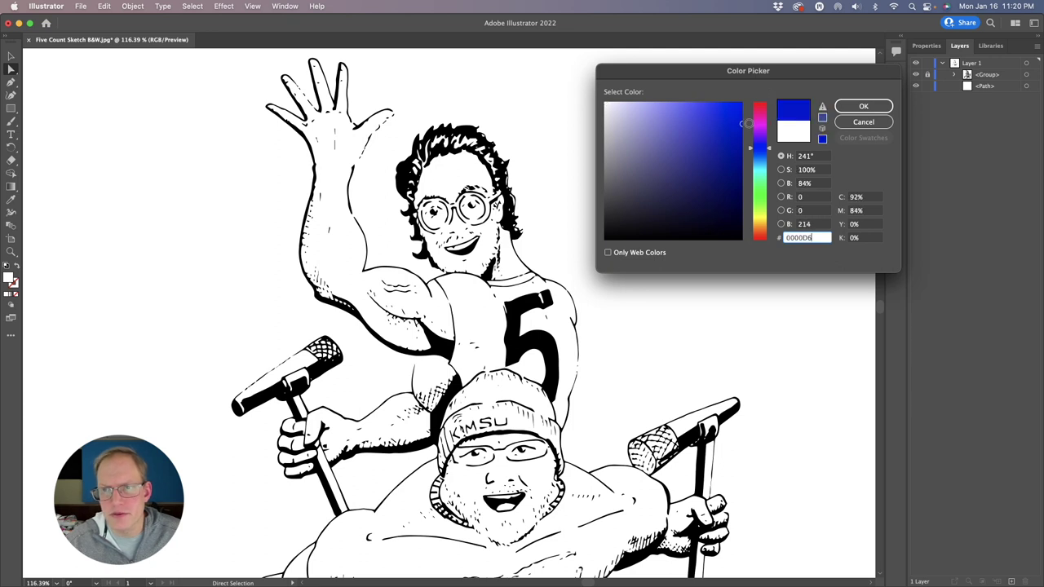
click(863, 106)
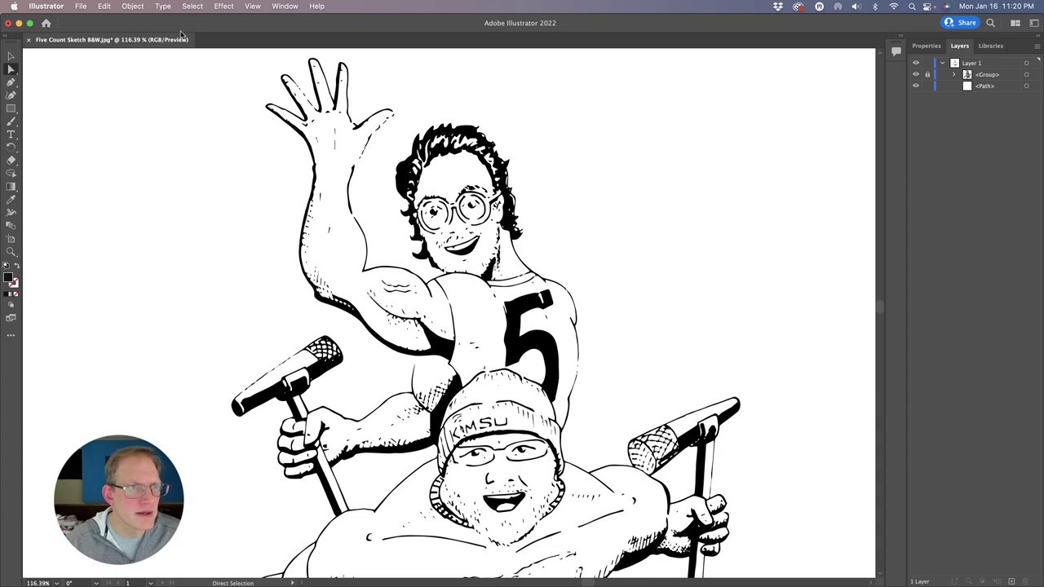
- Fill the KMSU beanie shape with purple using RGB colour mode
click(140, 10)
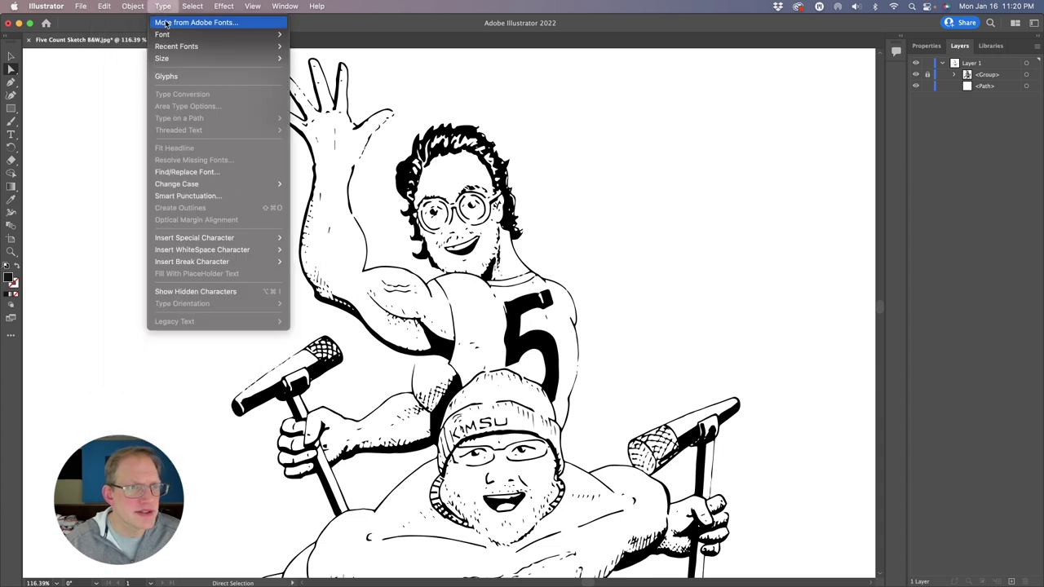
click(109, 8)
click(83, 8)
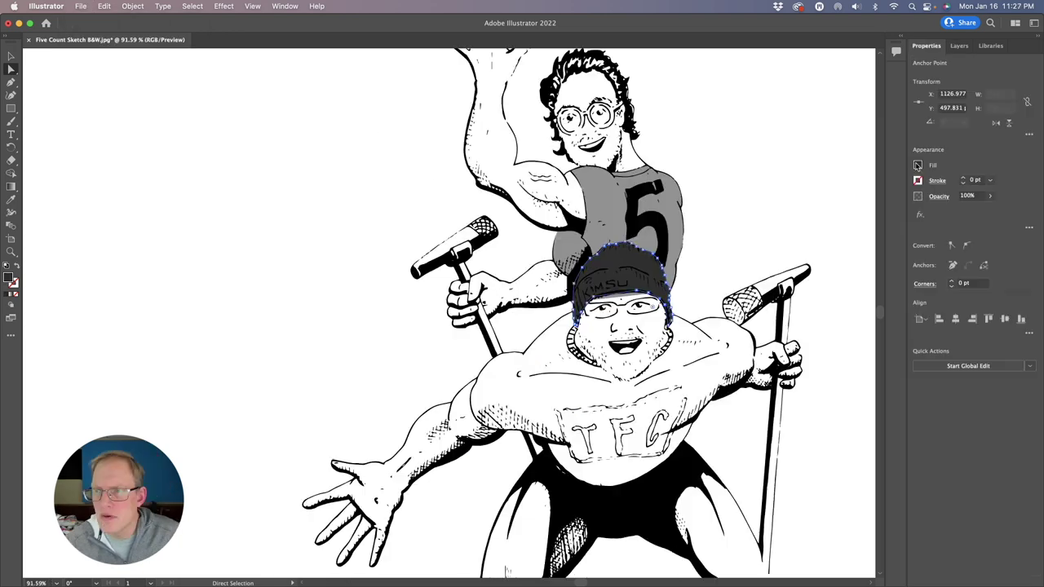
click(917, 165)
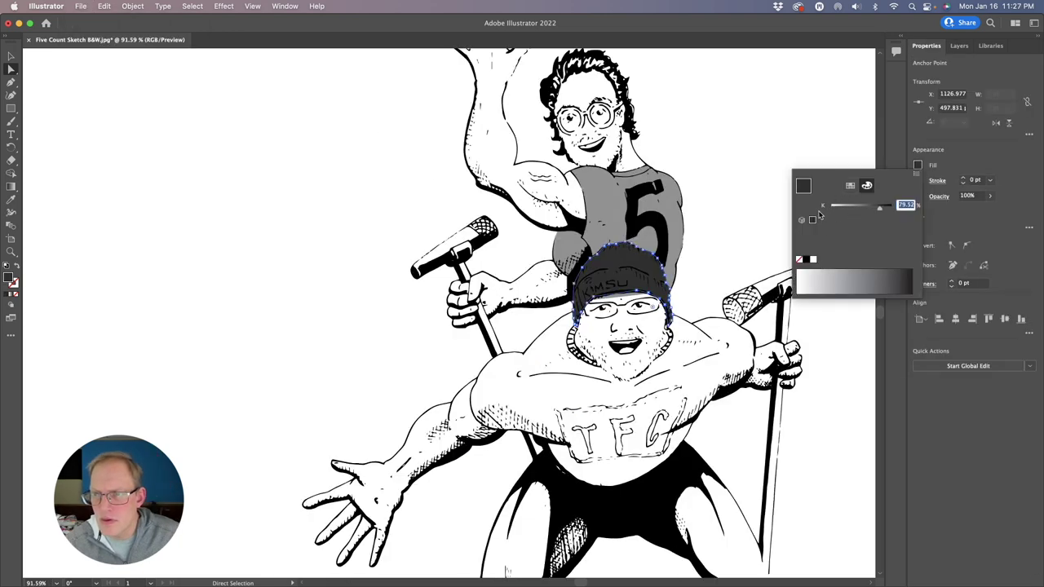
click(916, 174)
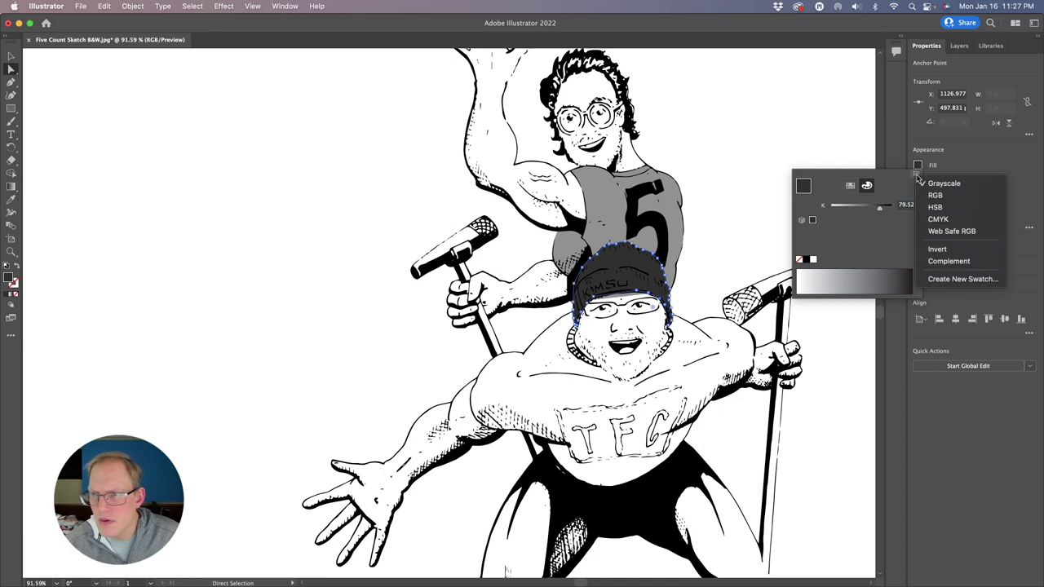
click(934, 195)
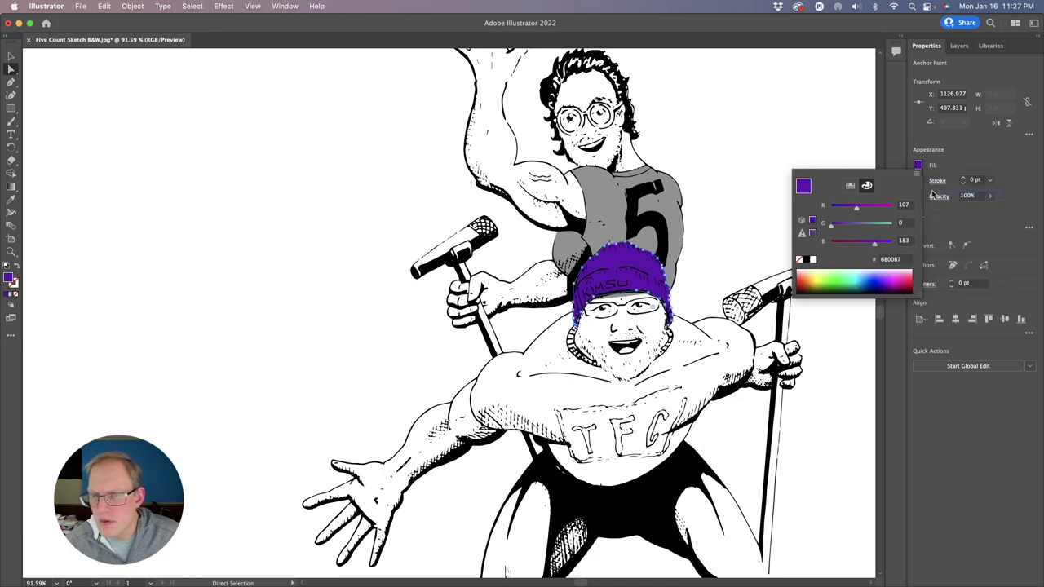
click(663, 206)
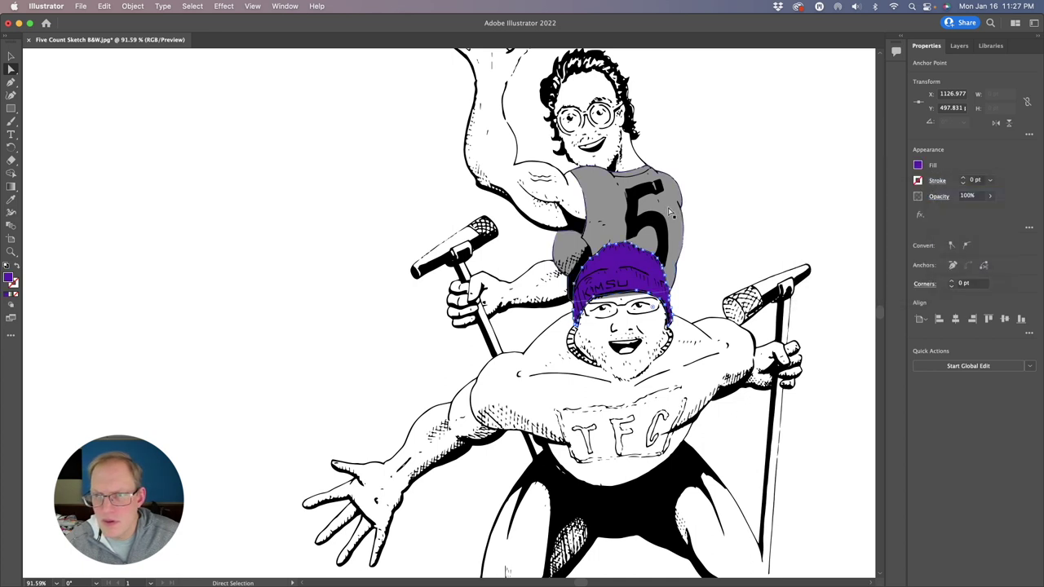
- Fill the jersey shape with a pale lavender in RGB colour mode
click(669, 212)
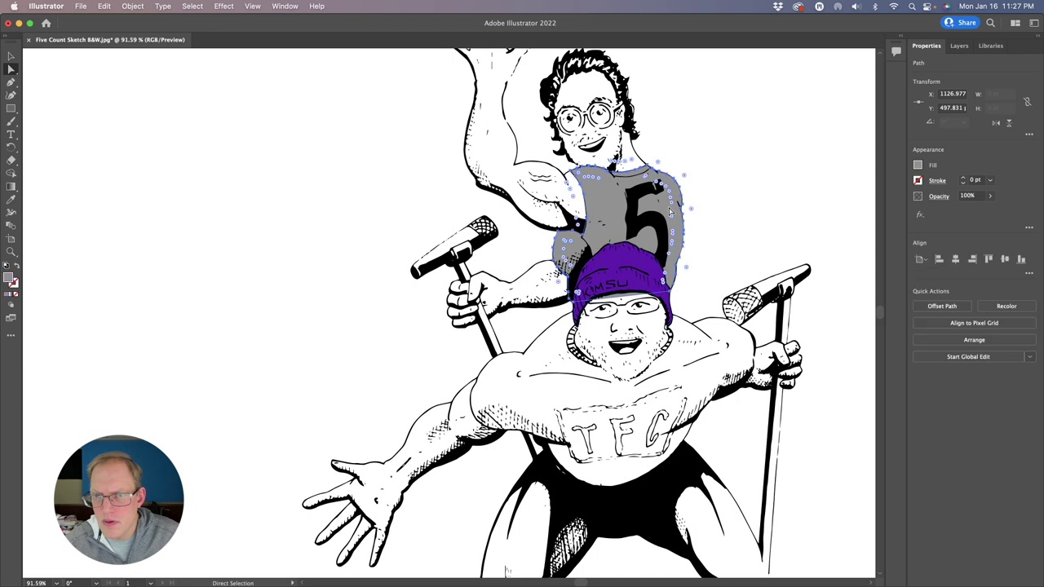
click(917, 165)
click(916, 166)
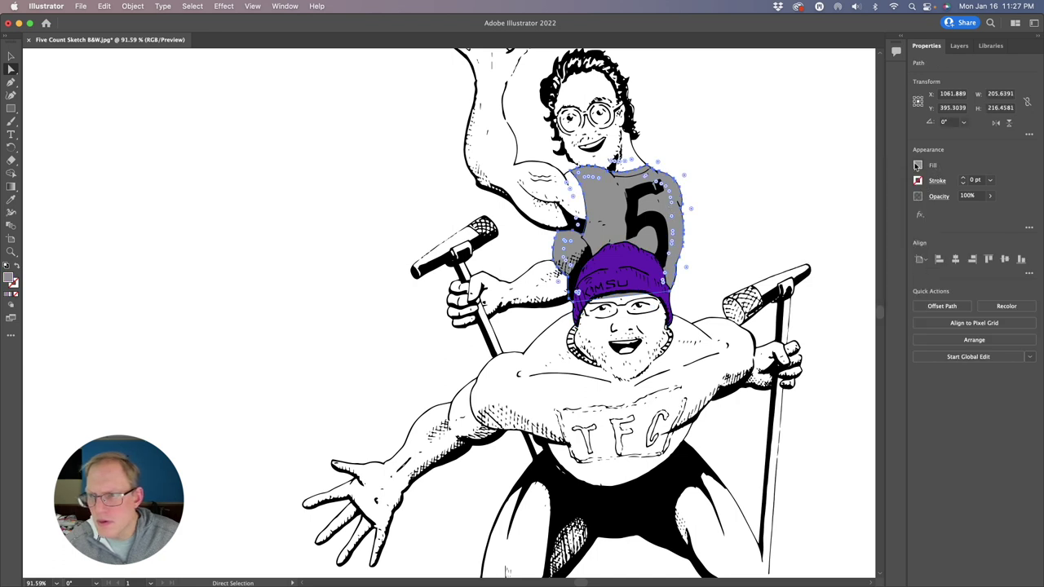
click(917, 165)
click(914, 175)
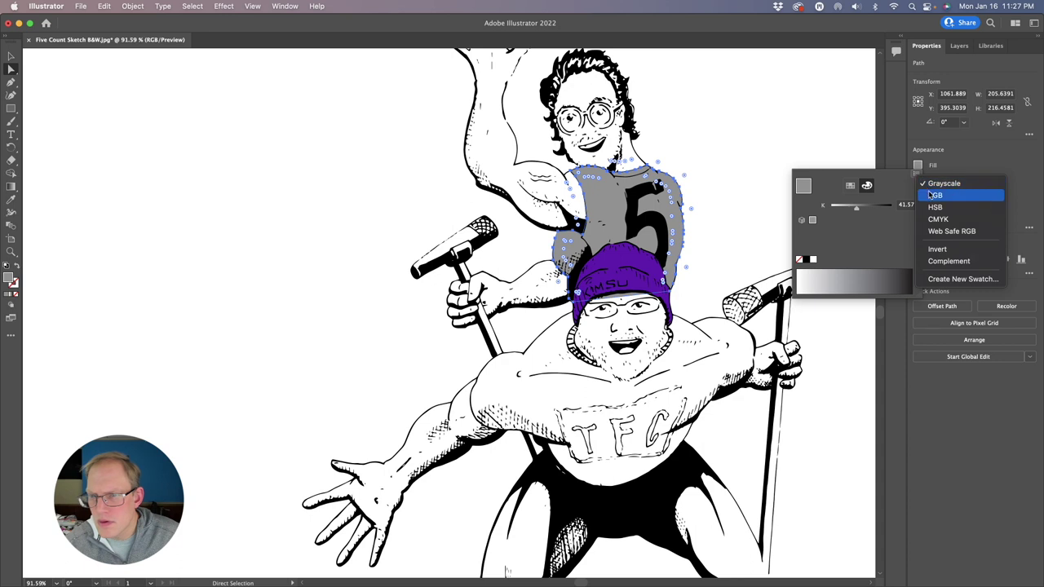
click(930, 194)
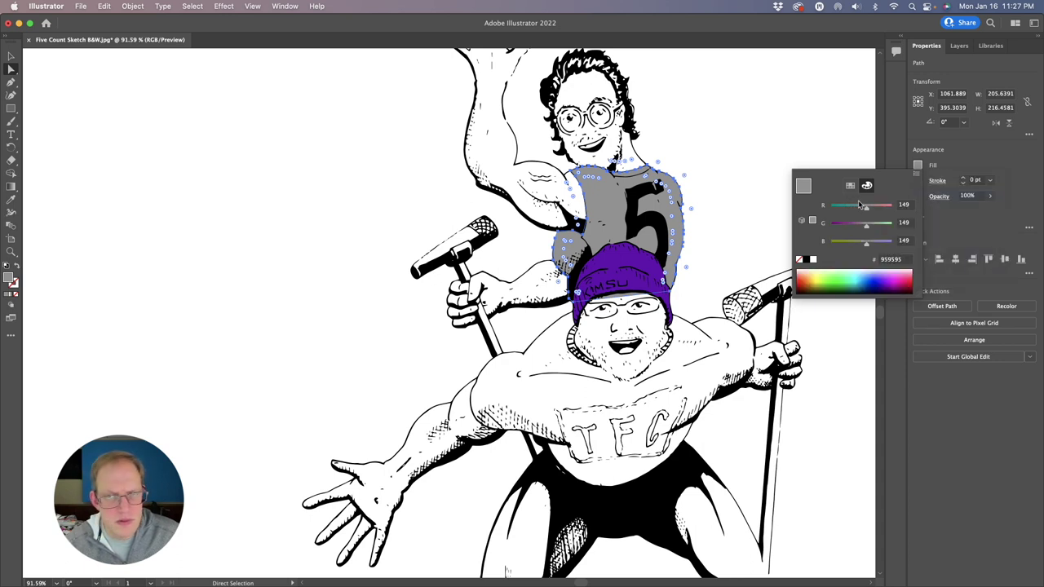
click(838, 279)
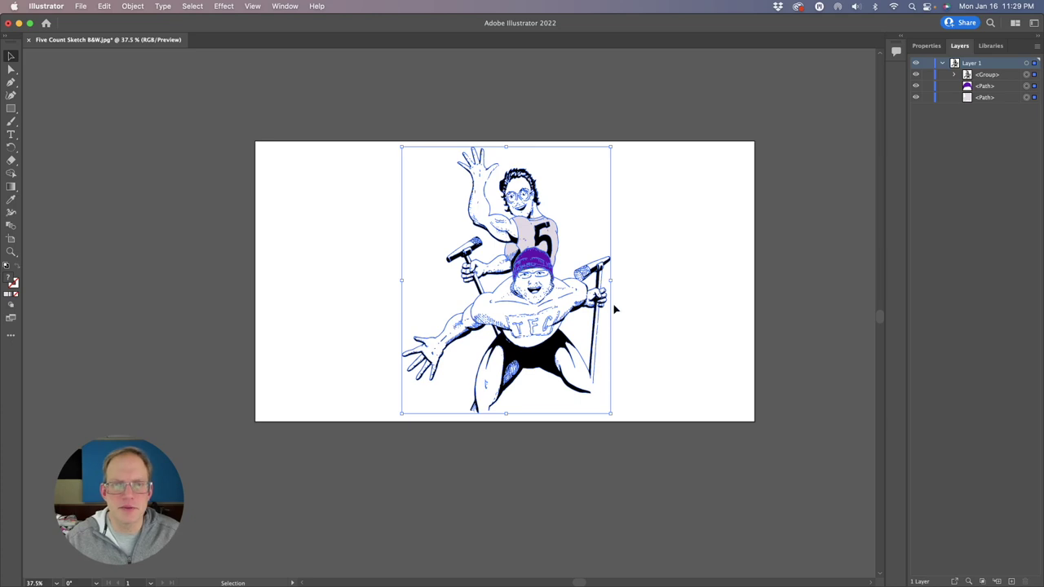
- Scale the whole coloured illustration up so it extends past the artboard edges
drag(611, 148, 538, 302)
scroll(538, 303, down, 1)
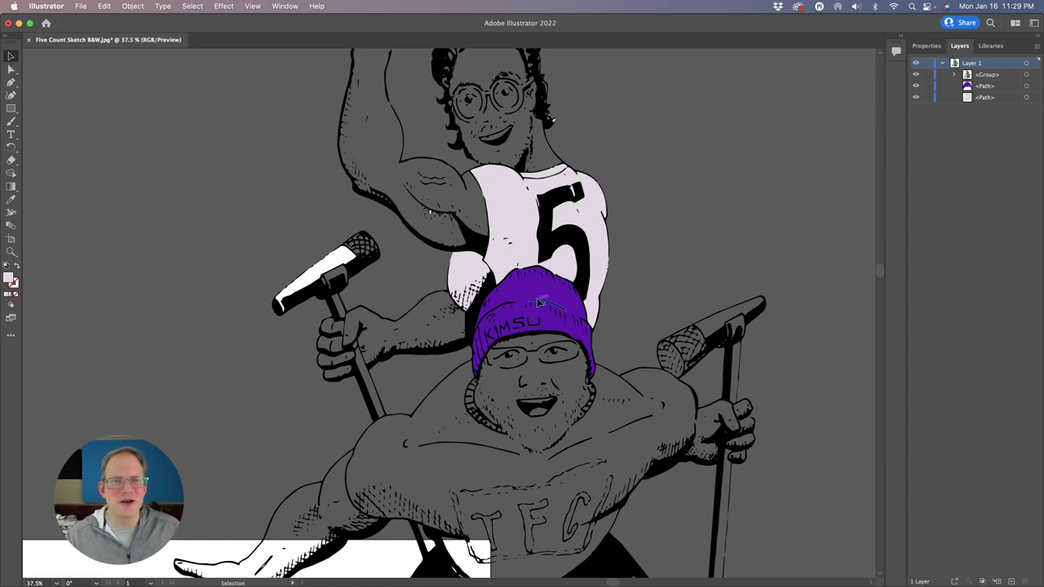
scroll(538, 304, down, 2)
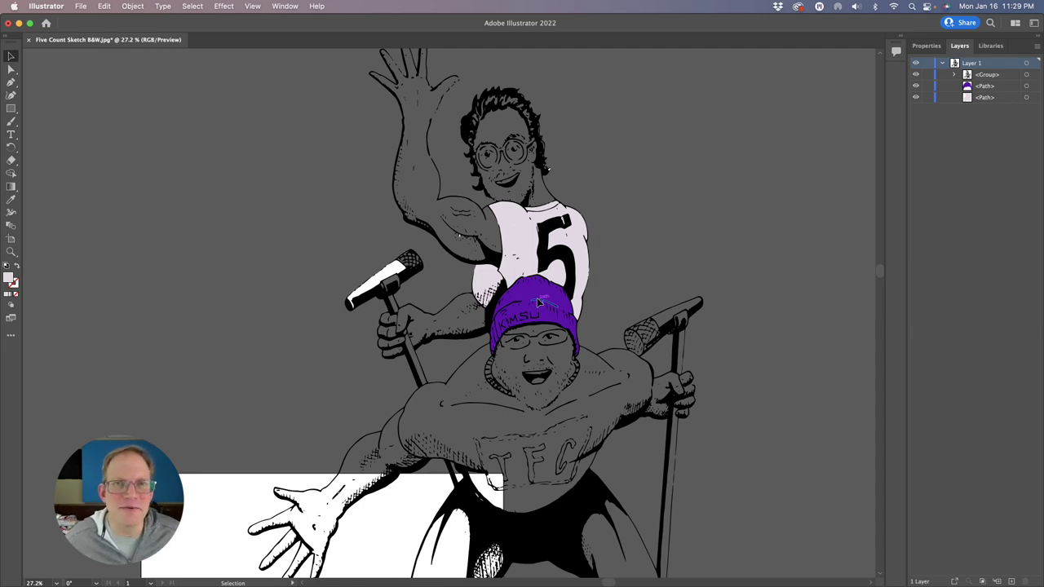
scroll(537, 301, down, 5)
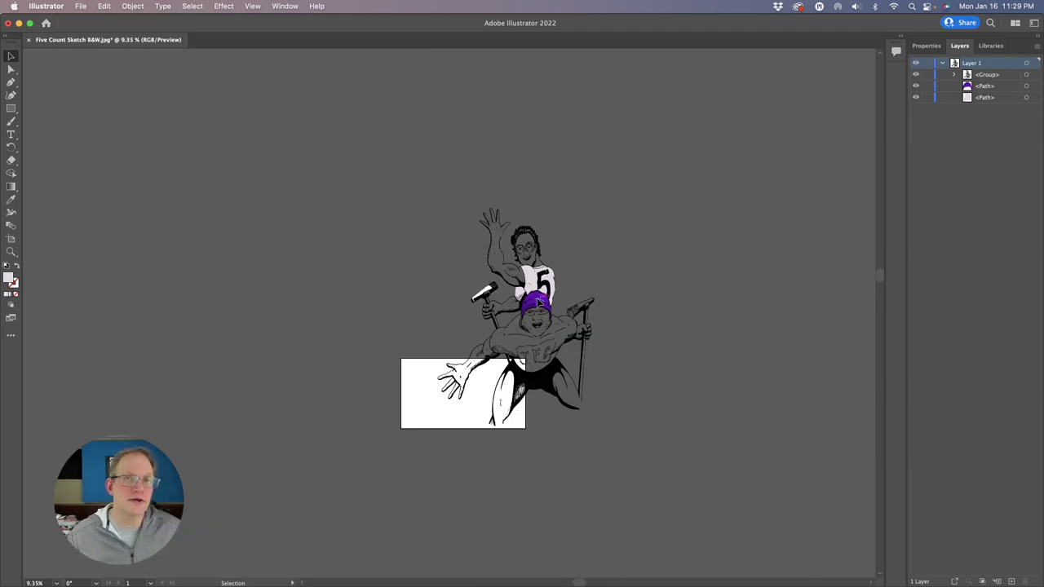